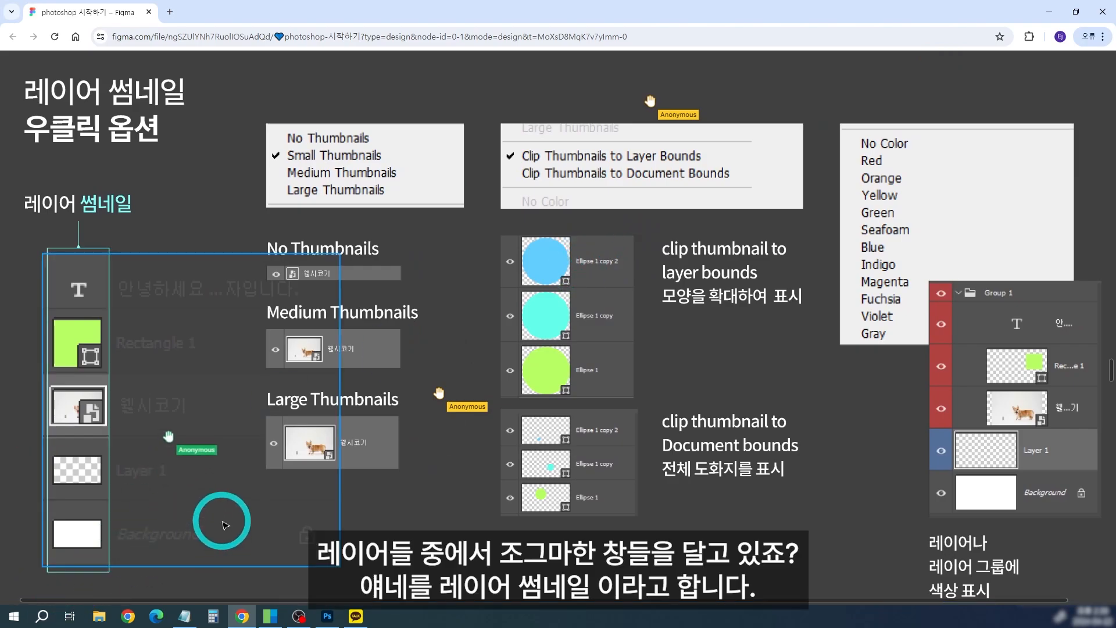
{"action": "left_click_drag", "start_coordinate": [223, 522], "coordinate": [260, 504]}
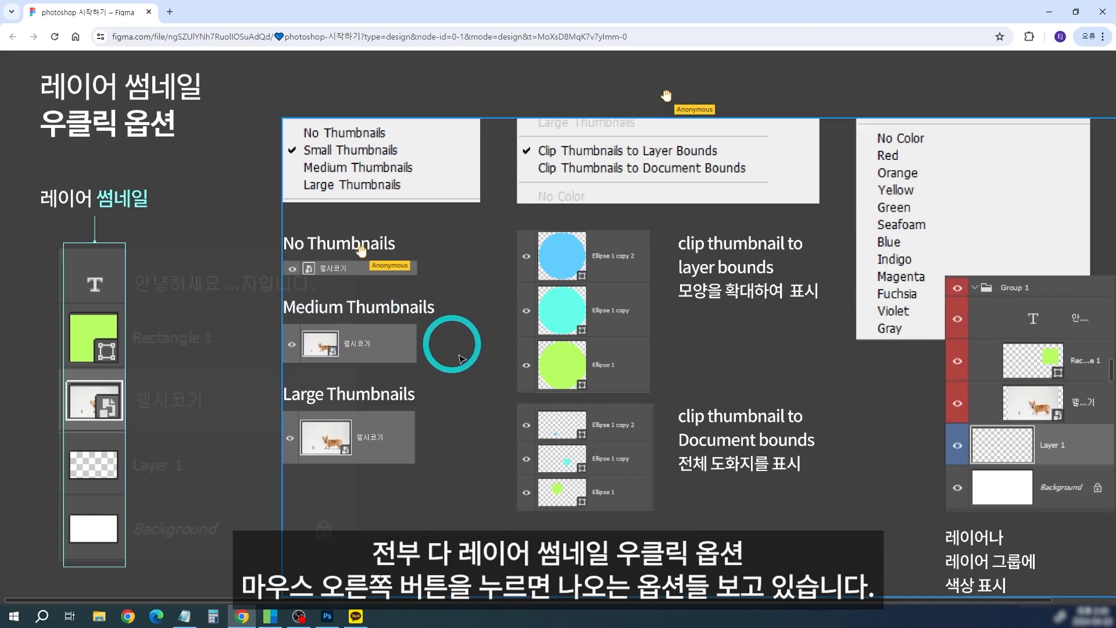
{"action": "key", "text": "ctrl+2"}
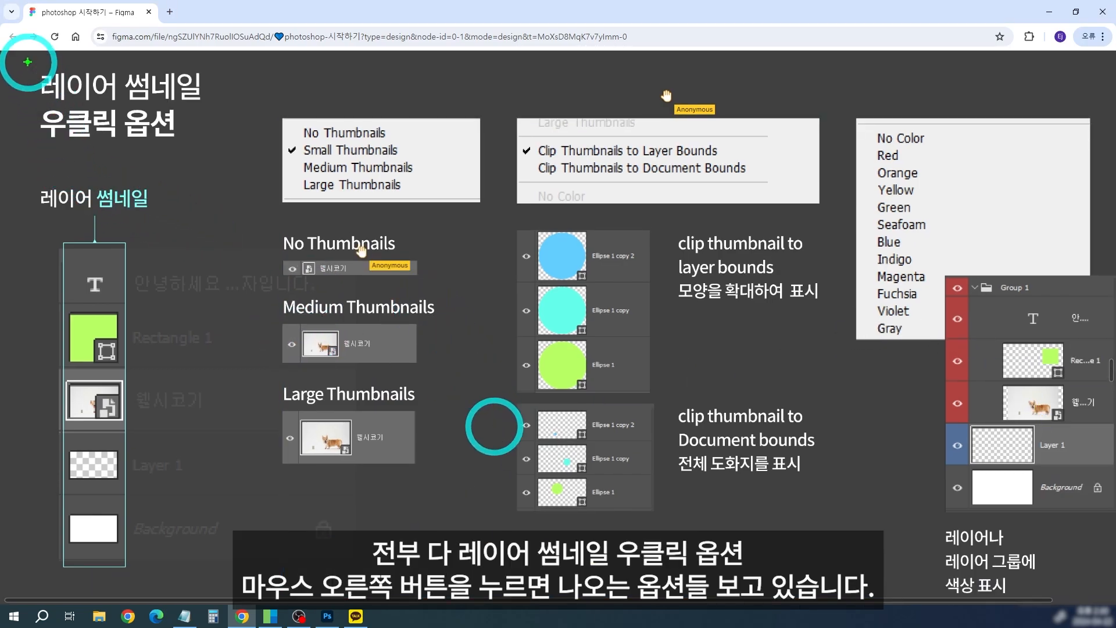
{"action": "left_click_drag", "start_coordinate": [27, 62], "coordinate": [221, 152]}
{"action": "key", "text": "e"}
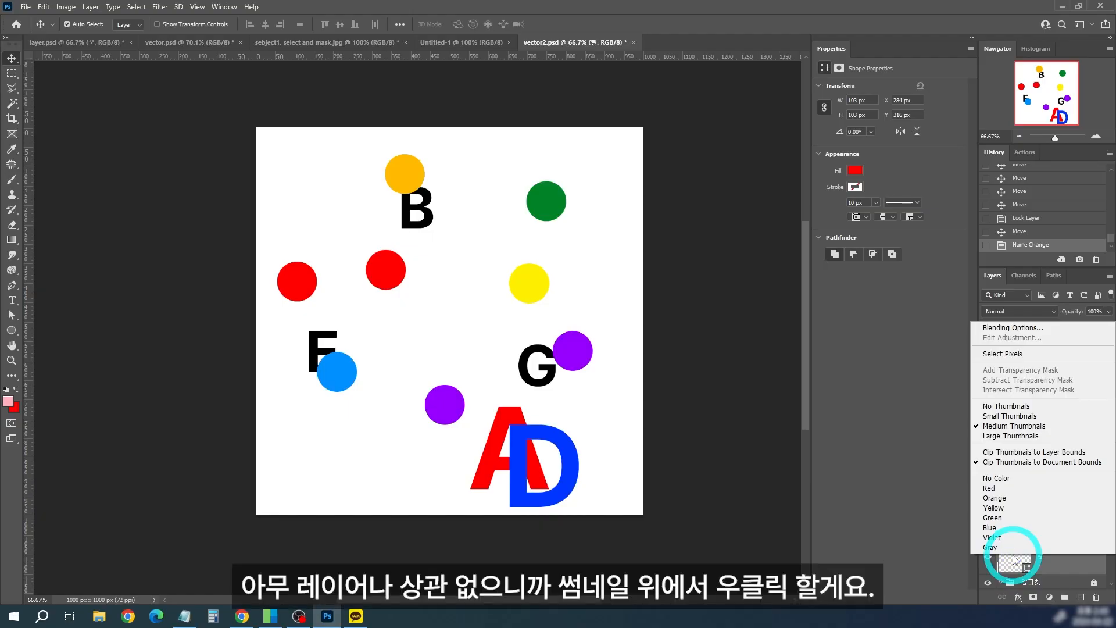
Step: Set the layer thumbnails to clip to layer bounds using the thumbnail options of the red circle's layer
{"action": "left_click", "coordinate": [1013, 559]}
{"action": "right_click", "coordinate": [1013, 560]}
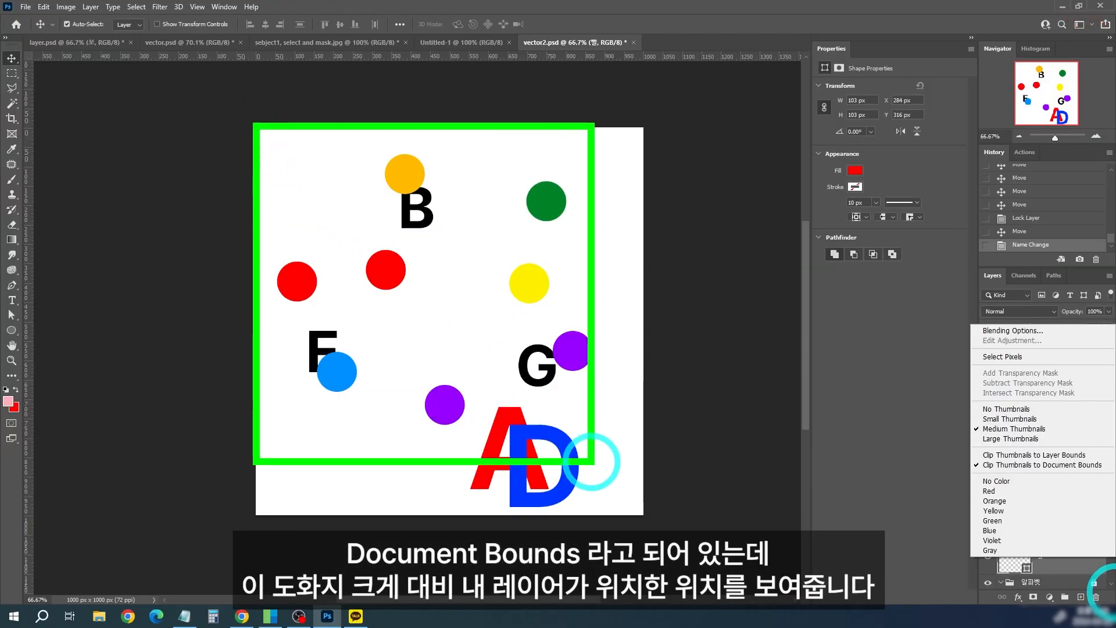
{"action": "left_click", "coordinate": [645, 432]}
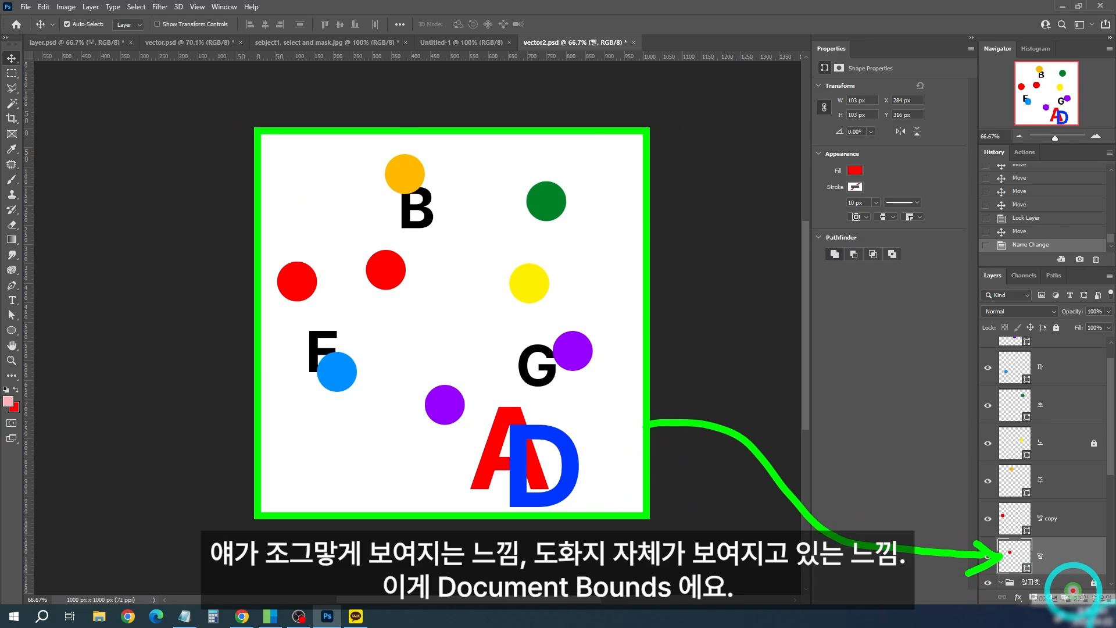
{"action": "right_click", "coordinate": [1011, 555]}
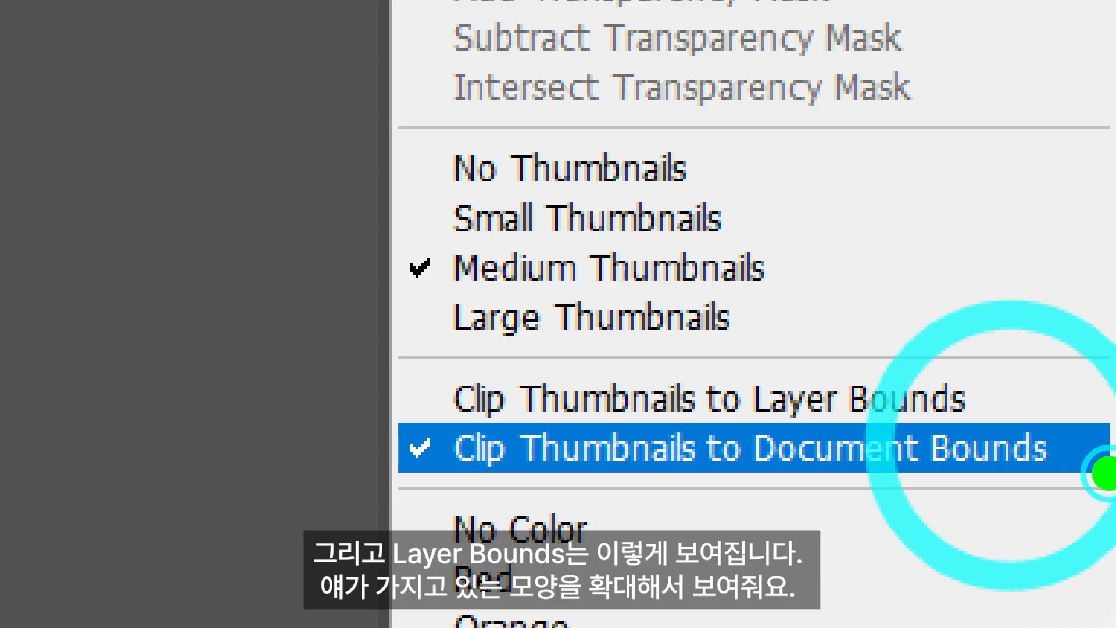
{"action": "left_click", "coordinate": [924, 399]}
{"action": "scroll", "coordinate": [1114, 421], "scroll_direction": "up", "scroll_amount": 1}
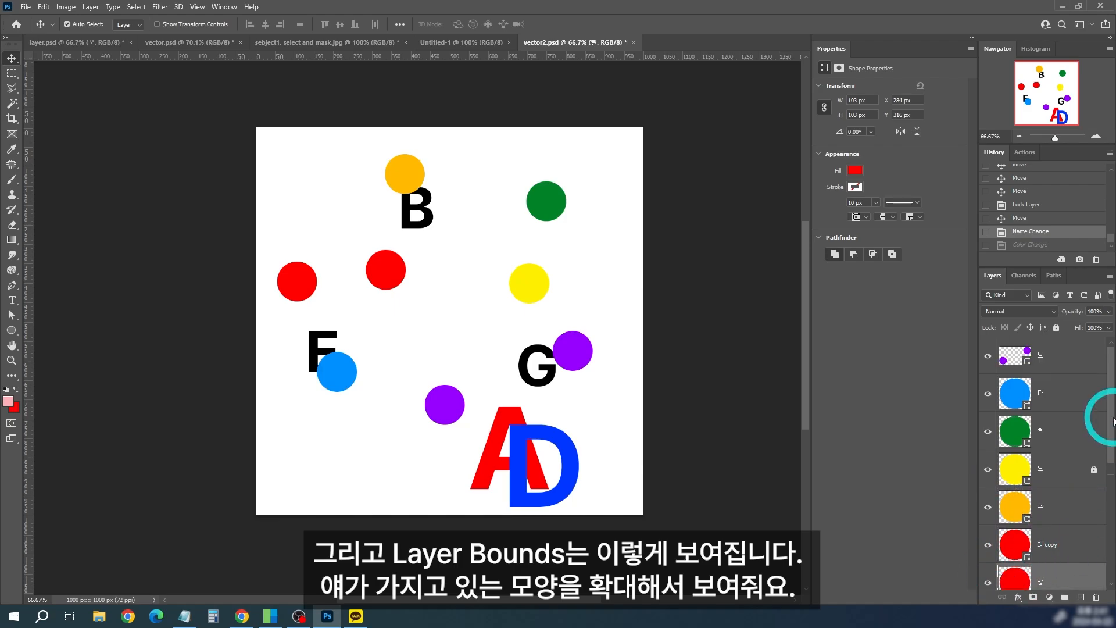
{"action": "scroll", "coordinate": [1017, 578], "scroll_direction": "down", "scroll_amount": 3}
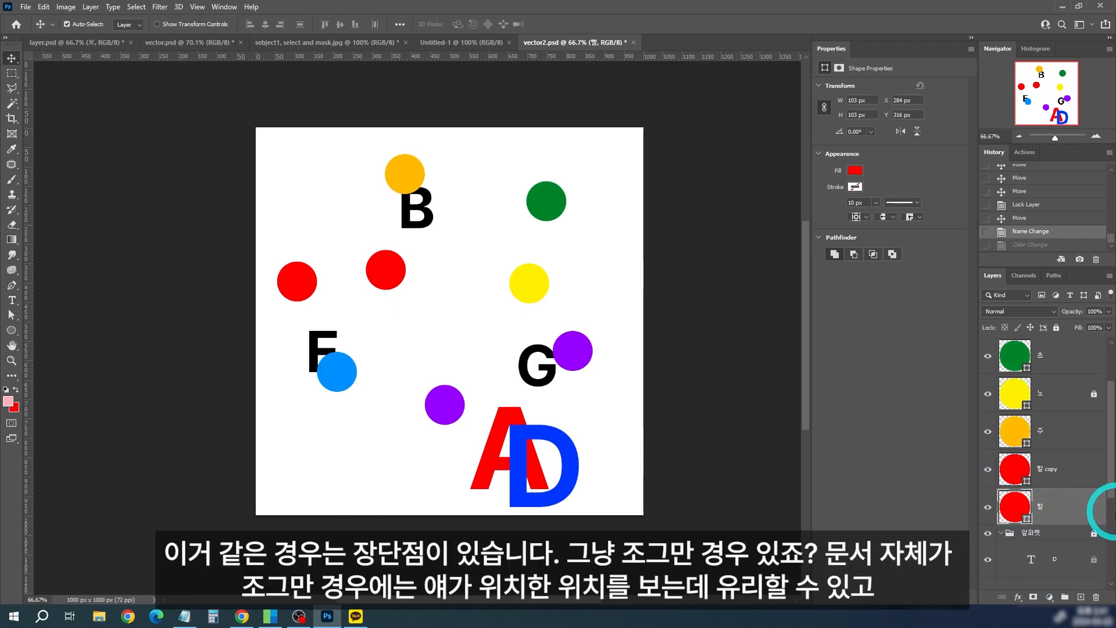
{"action": "key", "text": "ctrl+z"}
{"action": "key", "text": "ctrl+z"}
{"action": "key", "text": "ctrl+z"}
{"action": "key", "text": "ctrl+z"}
{"action": "key", "text": "ctrl+z"}
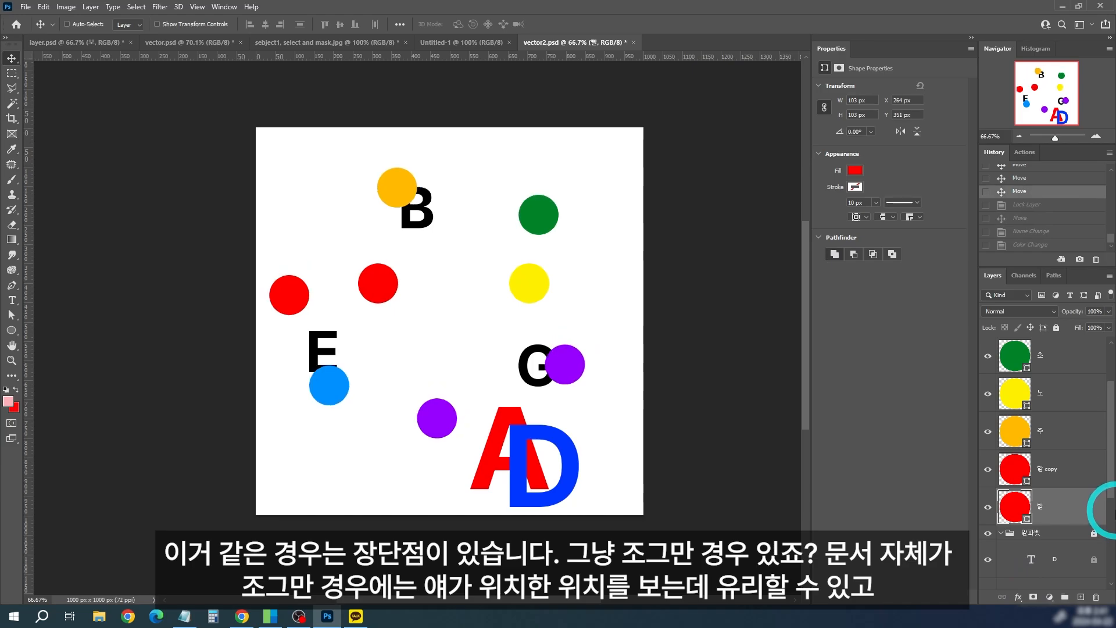
{"action": "key", "text": "ctrl+shift+z"}
{"action": "key", "text": "ctrl+shift+z"}
{"action": "key", "text": "ctrl+shift+z"}
{"action": "key", "text": "ctrl+shift+z"}
{"action": "key", "text": "ctrl+shift+z"}
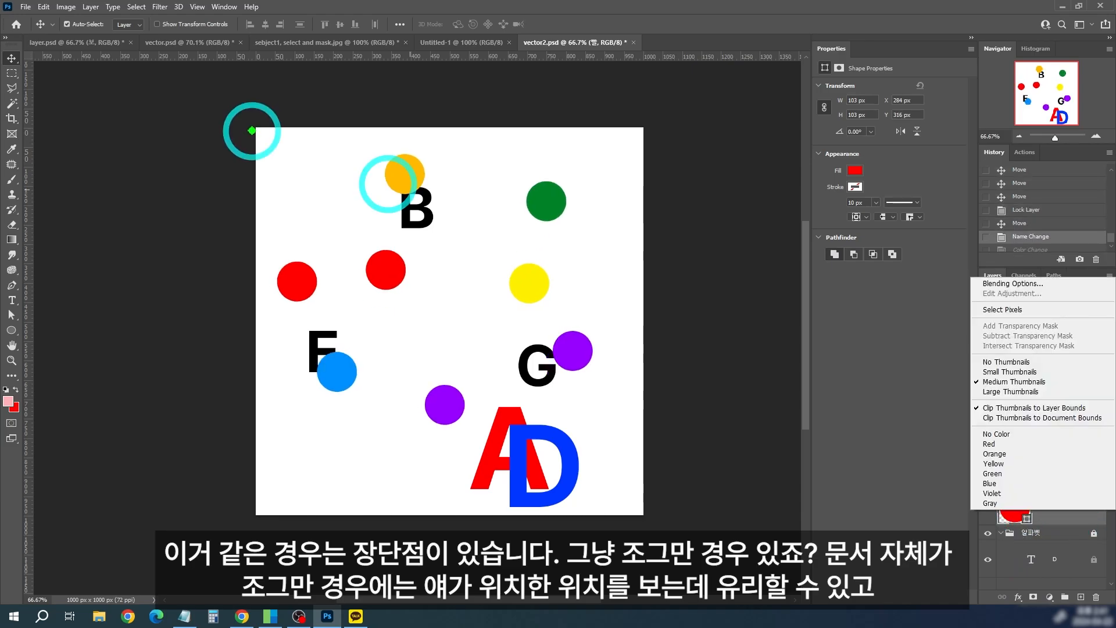
Step: Switch the layer thumbnails to clip to document bounds
{"action": "mouse_move", "coordinate": [253, 126]}
{"action": "left_mouse_down"}
{"action": "mouse_move", "coordinate": [597, 497]}
{"action": "mouse_move", "coordinate": [644, 515]}
{"action": "left_mouse_up"}
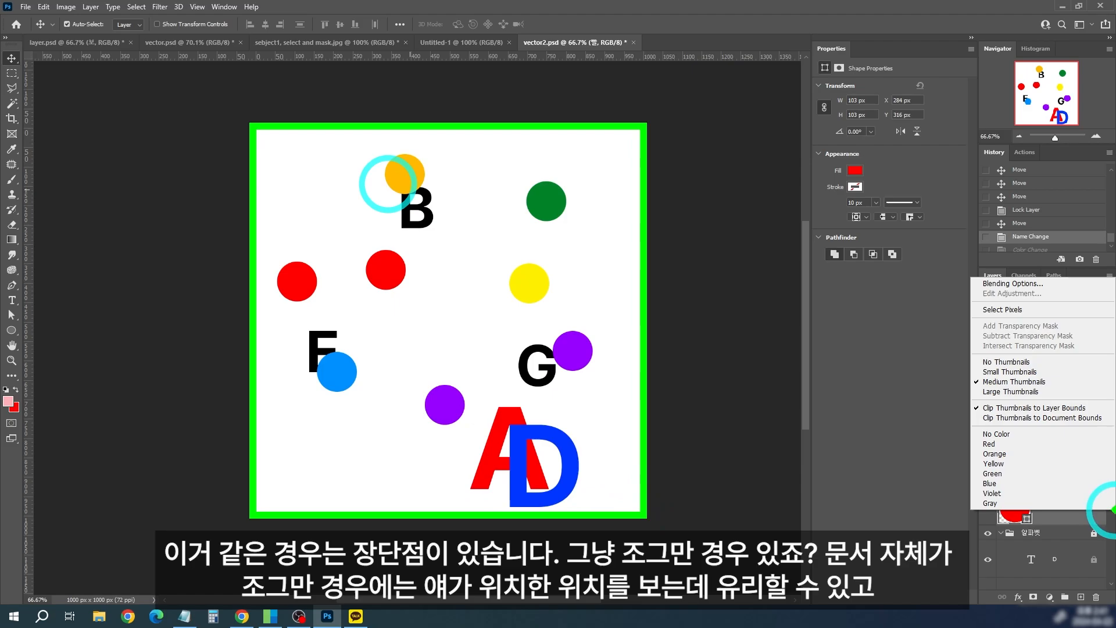
{"action": "key", "text": "Escape"}
{"action": "right_click", "coordinate": [1019, 505]}
{"action": "left_click", "coordinate": [1073, 414]}
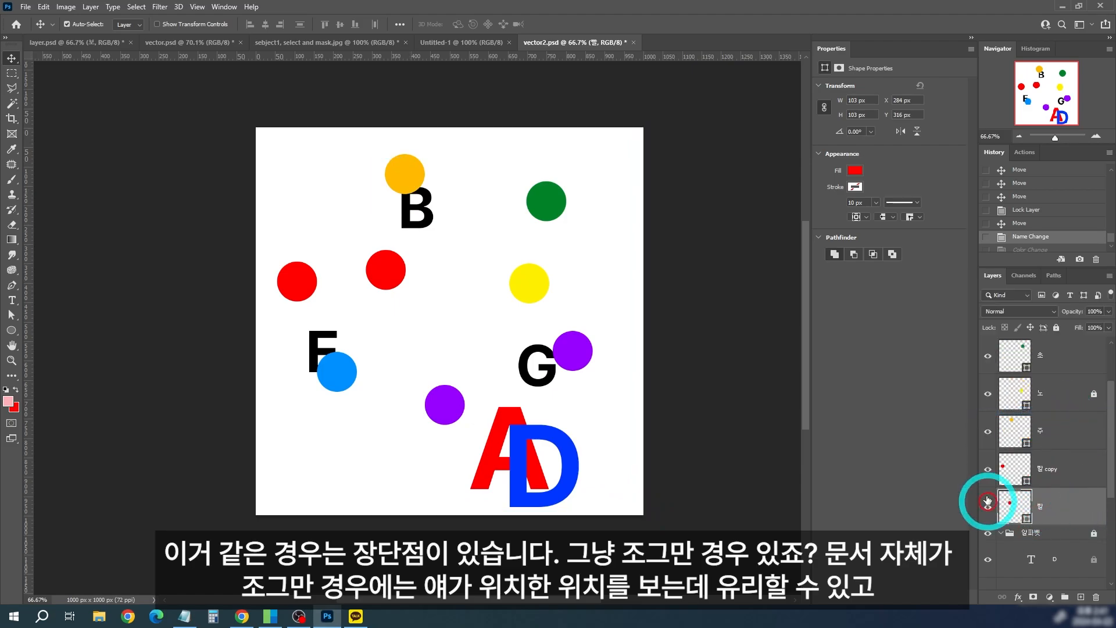
Step: Try increasing the canvas height to 10000 pixels and undo the change
{"action": "key", "text": "ctrl+alt+c"}
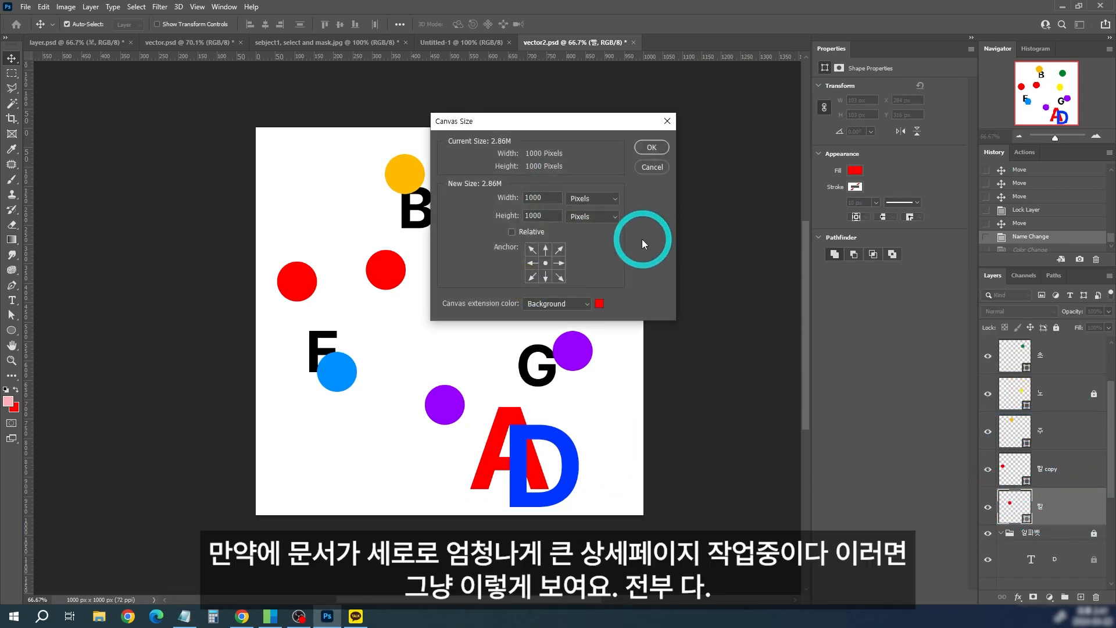
{"action": "left_click", "coordinate": [553, 216]}
{"action": "type", "text": "0"}
{"action": "left_click", "coordinate": [652, 148]}
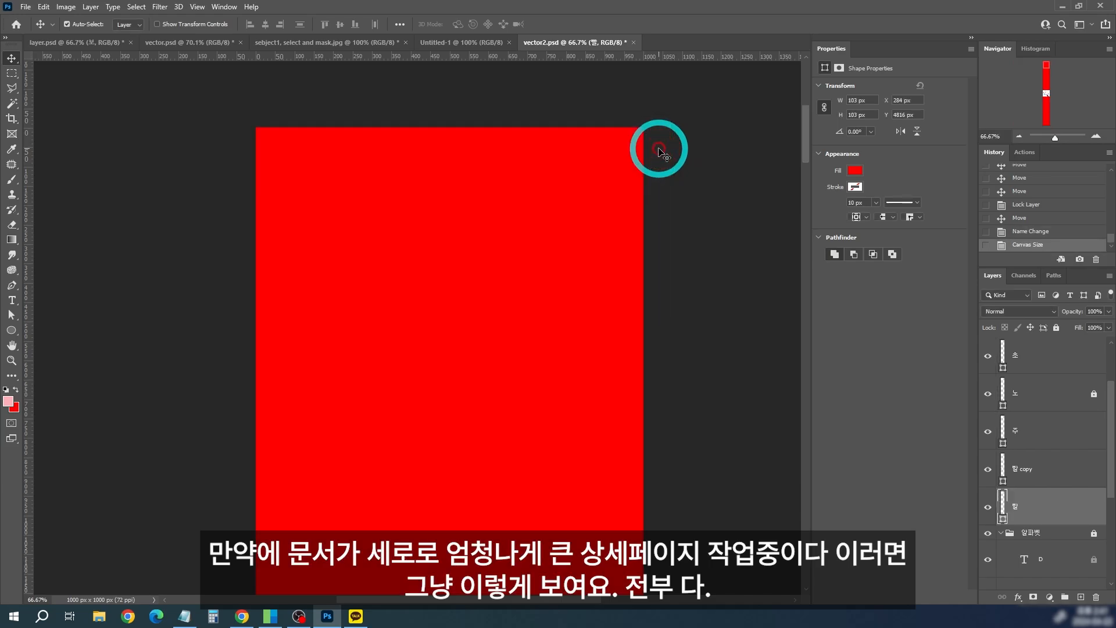
{"action": "key", "text": "ctrl+z"}
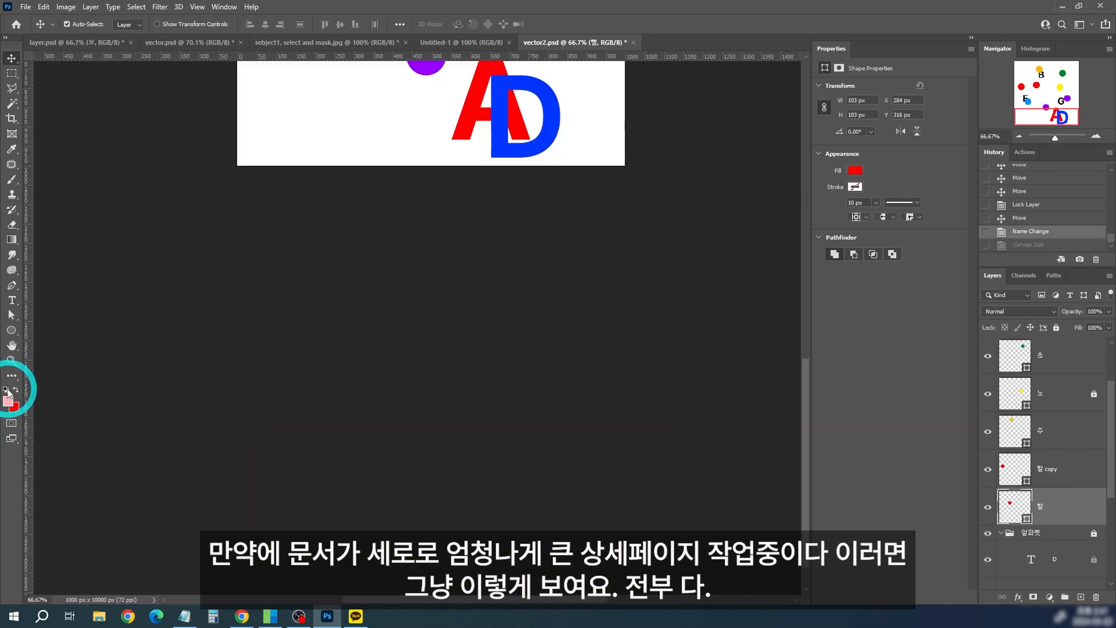
Step: Reset the foreground and background colors to black and white and set the canvas height to 10000 pixels
{"action": "left_click", "coordinate": [5, 389]}
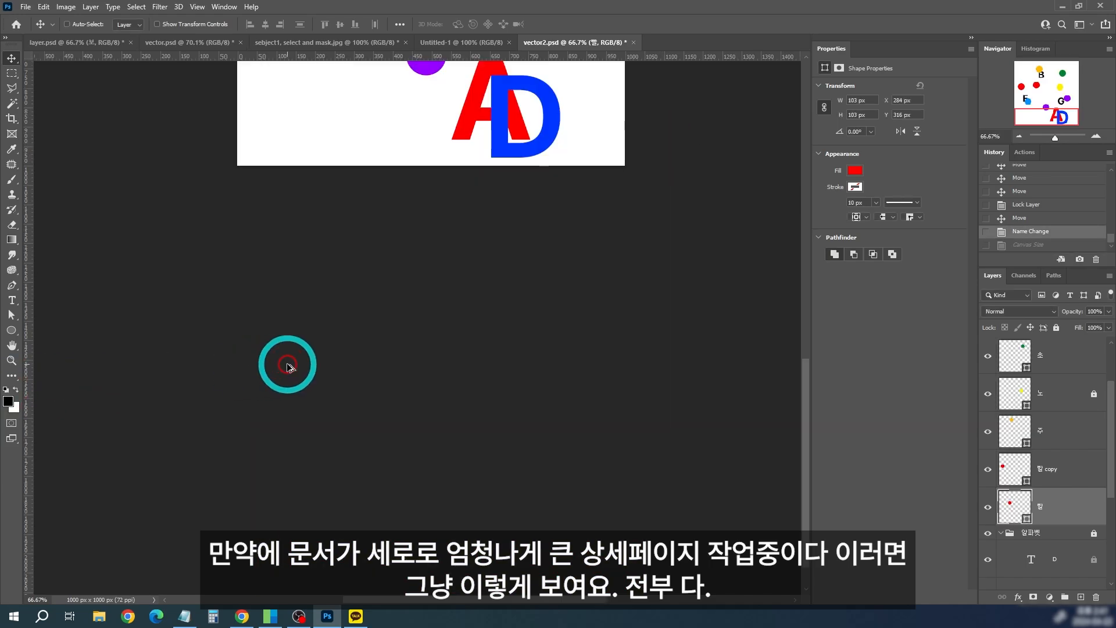
{"action": "key", "text": "ctrl+alt+c"}
{"action": "left_click", "coordinate": [652, 148]}
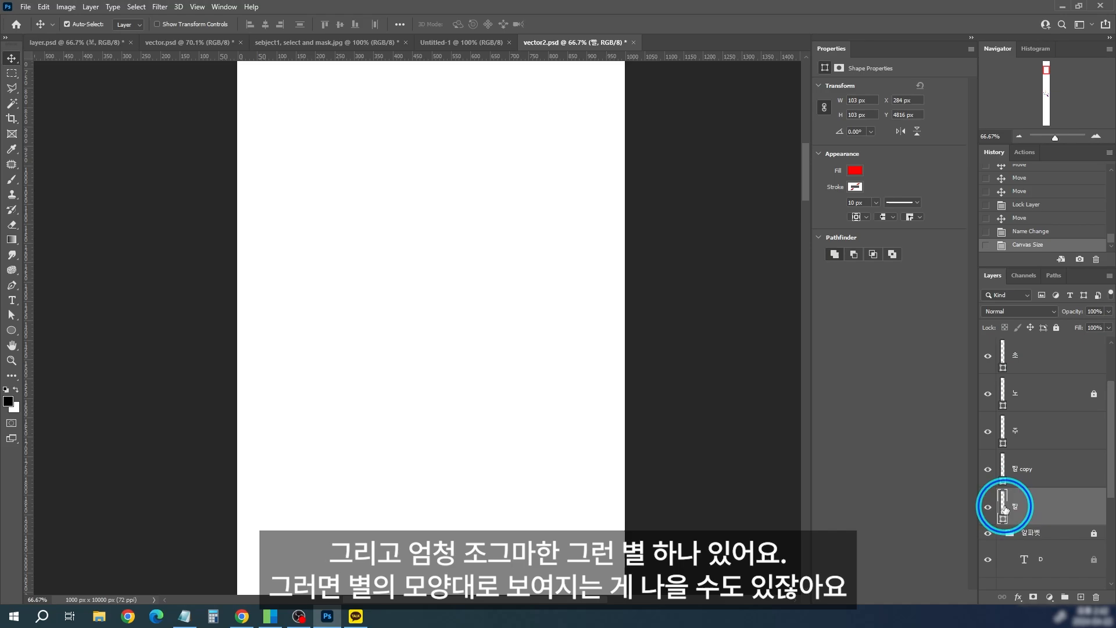
Step: Clip the layer thumbnails to layer bounds in the tall 1000 x 10000 px document
{"action": "right_click", "coordinate": [1006, 507]}
{"action": "left_click", "coordinate": [663, 436]}
{"action": "left_click_drag", "start_coordinate": [628, 264], "coordinate": [626, 158]}
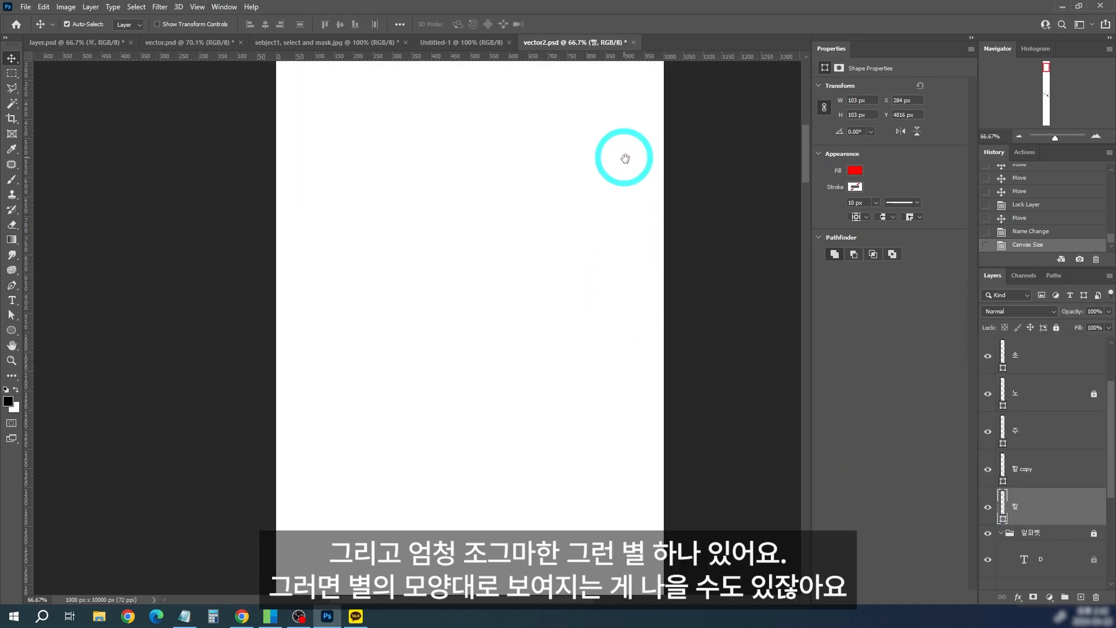
{"action": "right_click", "coordinate": [1004, 501]}
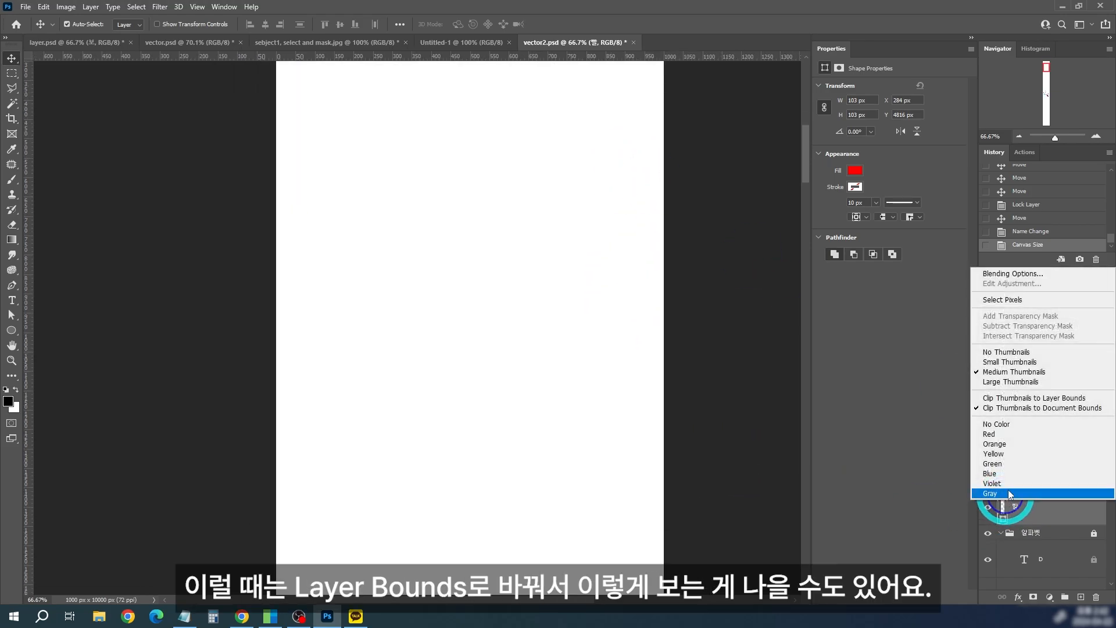
{"action": "left_click", "coordinate": [1083, 399]}
{"action": "left_click", "coordinate": [1016, 391]}
{"action": "scroll", "coordinate": [1079, 447], "scroll_direction": "up", "scroll_amount": 2}
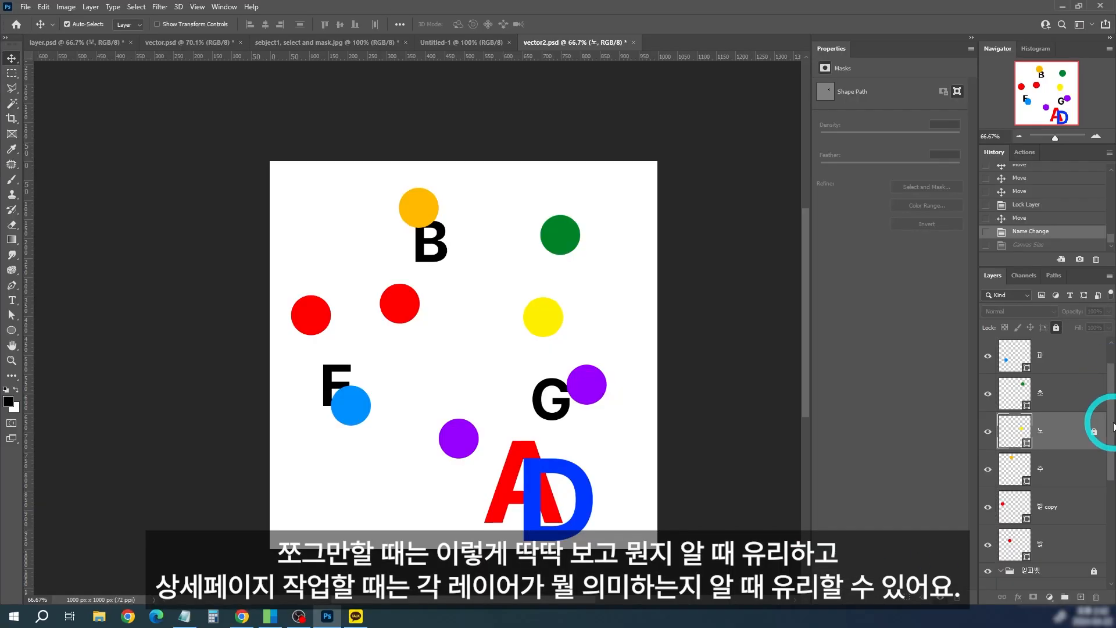
Step: Reapply the Canvas Size state from the history and clip the thumbnails to layer bounds
{"action": "scroll", "coordinate": [1108, 440], "scroll_direction": "up", "scroll_amount": 1}
{"action": "left_click", "coordinate": [1027, 233]}
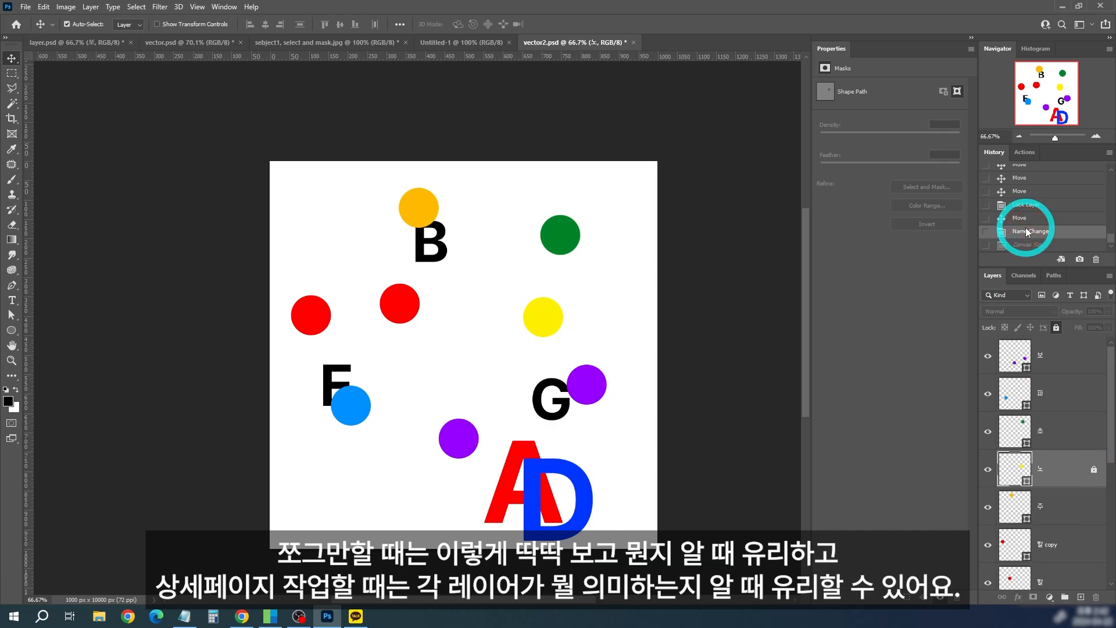
{"action": "left_click", "coordinate": [1026, 245]}
{"action": "right_click", "coordinate": [1003, 388]}
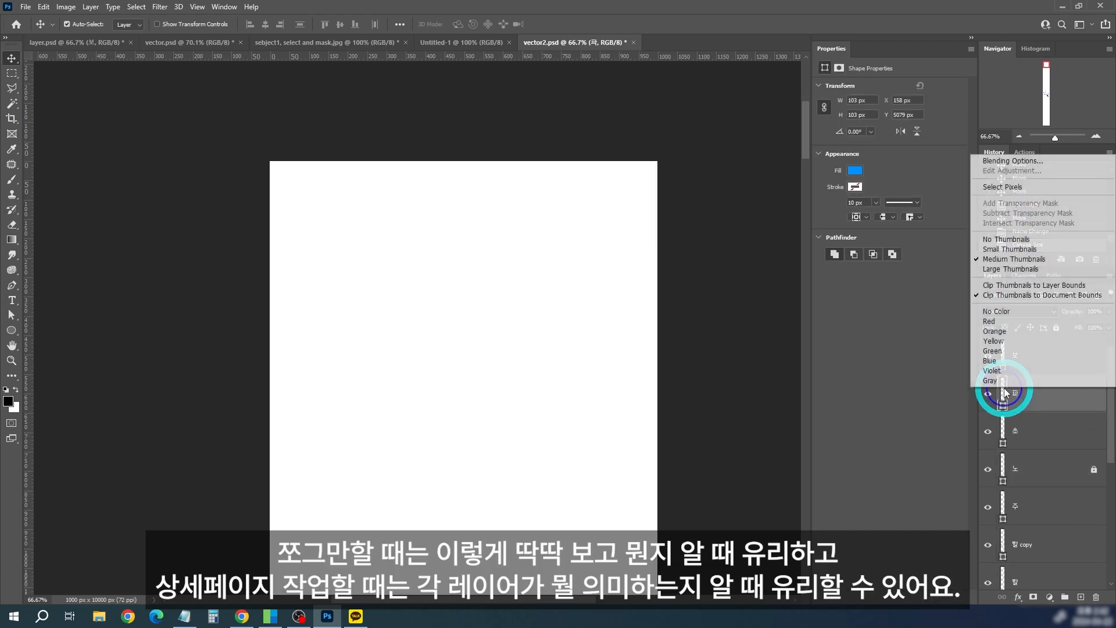
{"action": "left_click", "coordinate": [1061, 285]}
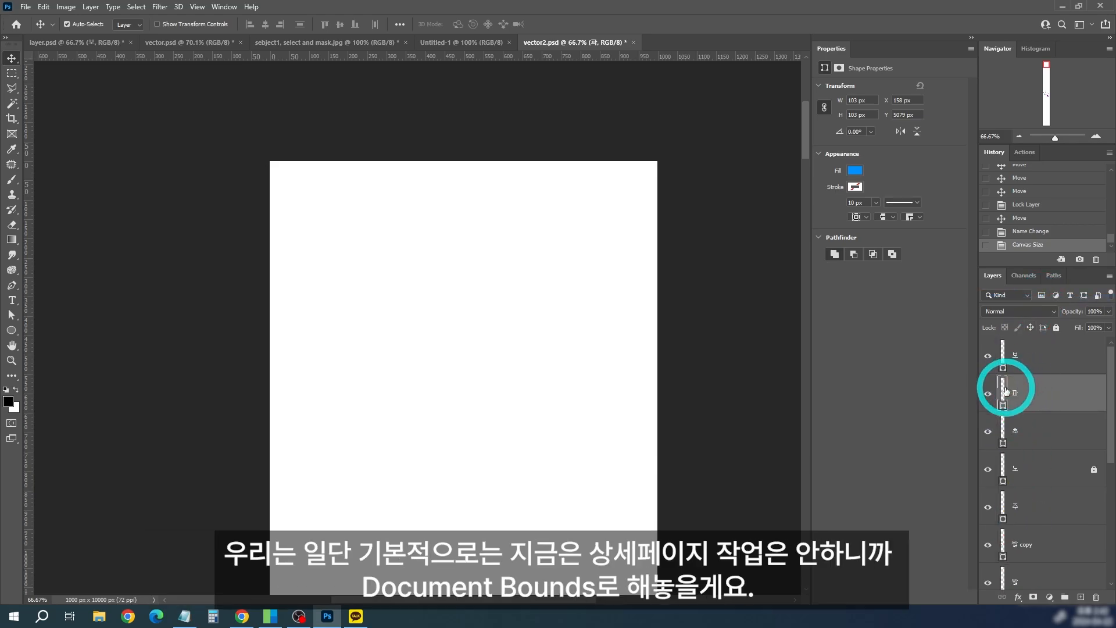
Step: Undo the canvas enlargement and keep the layer thumbnails clipped to document bounds
{"action": "right_click", "coordinate": [1006, 387]}
{"action": "left_click", "coordinate": [831, 278]}
{"action": "key", "text": "ctrl+z"}
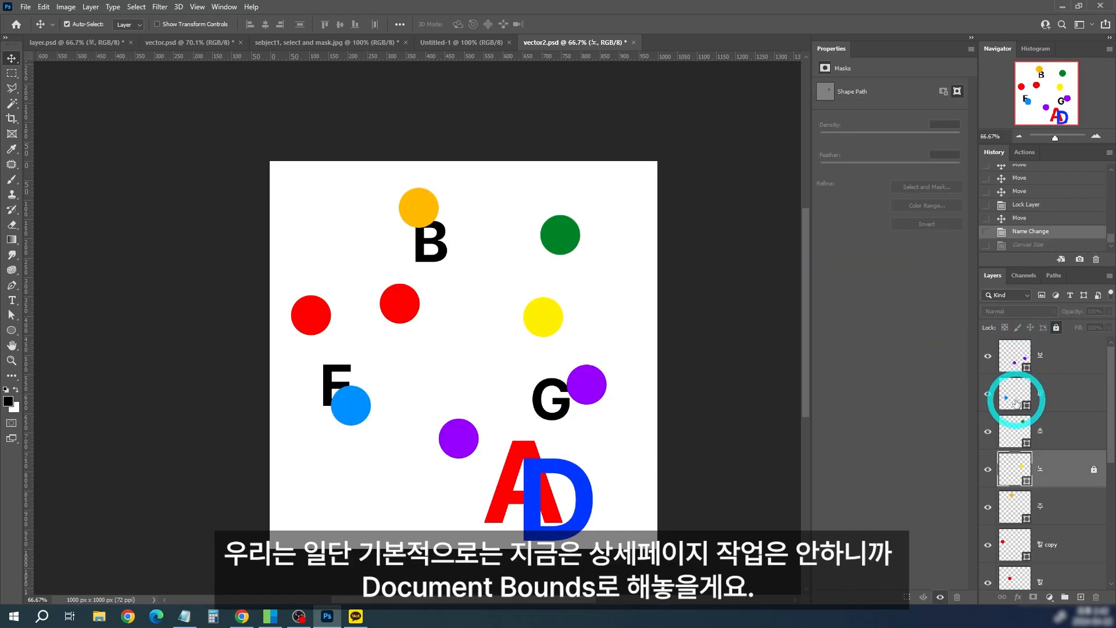
{"action": "right_click", "coordinate": [1016, 402]}
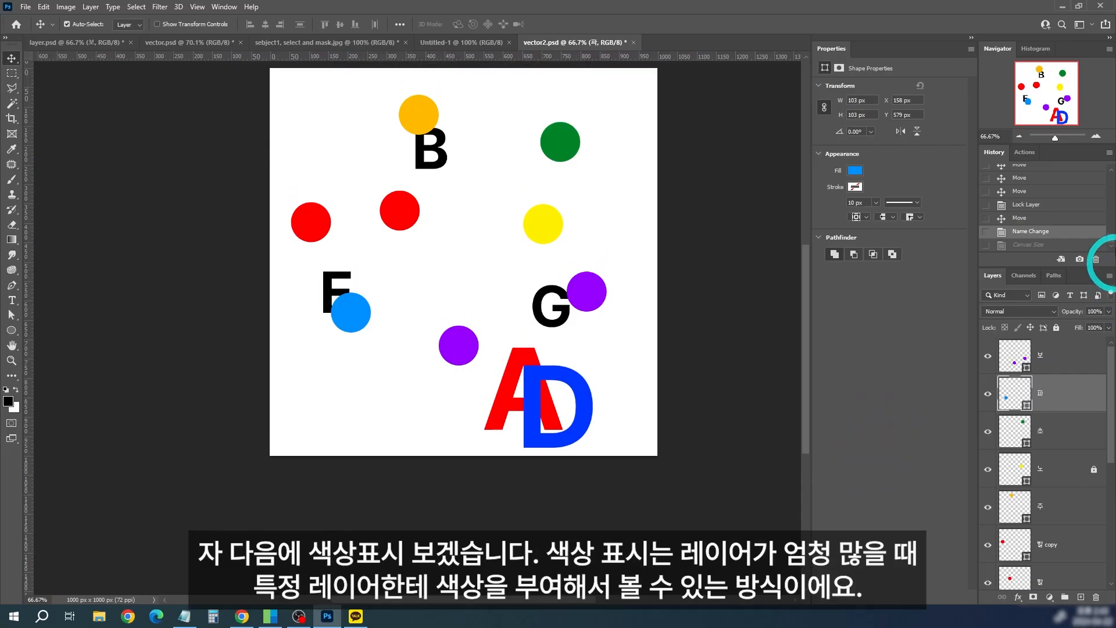
Step: Check the layer color options on the Figma board, minimize the browser and return to Photoshop
{"action": "key", "text": "alt+Tab"}
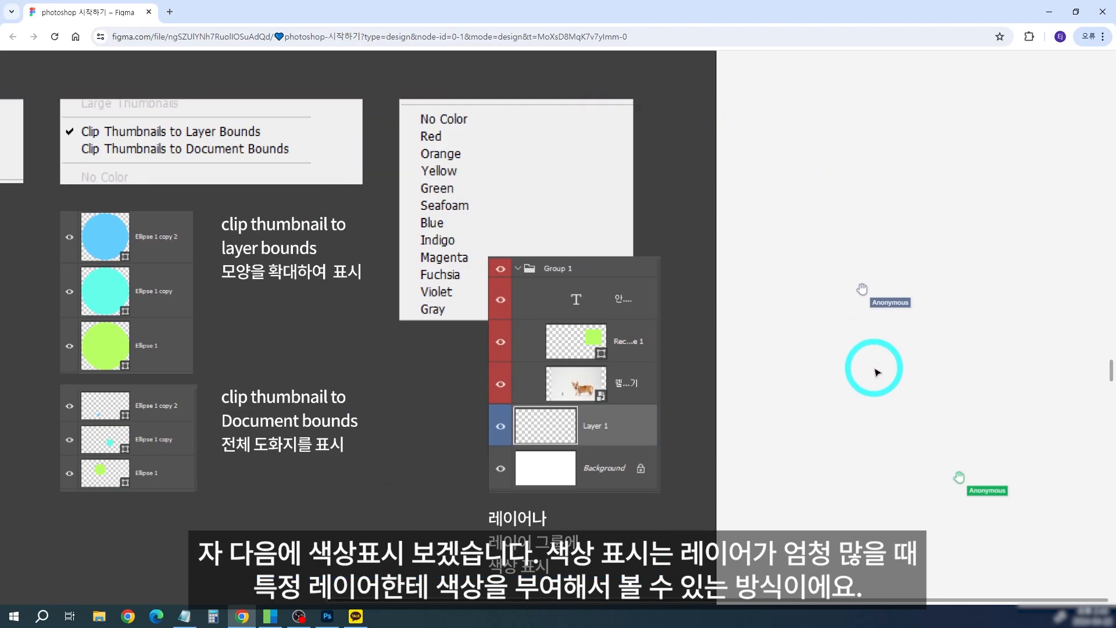
{"action": "left_click", "coordinate": [1045, 16]}
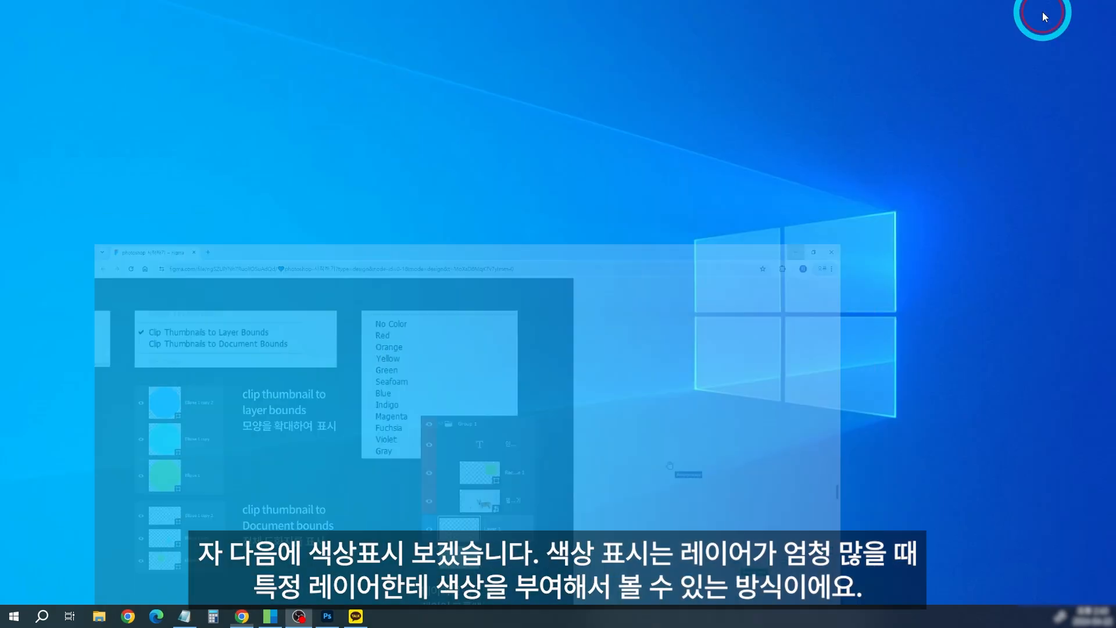
{"action": "left_click", "coordinate": [327, 616]}
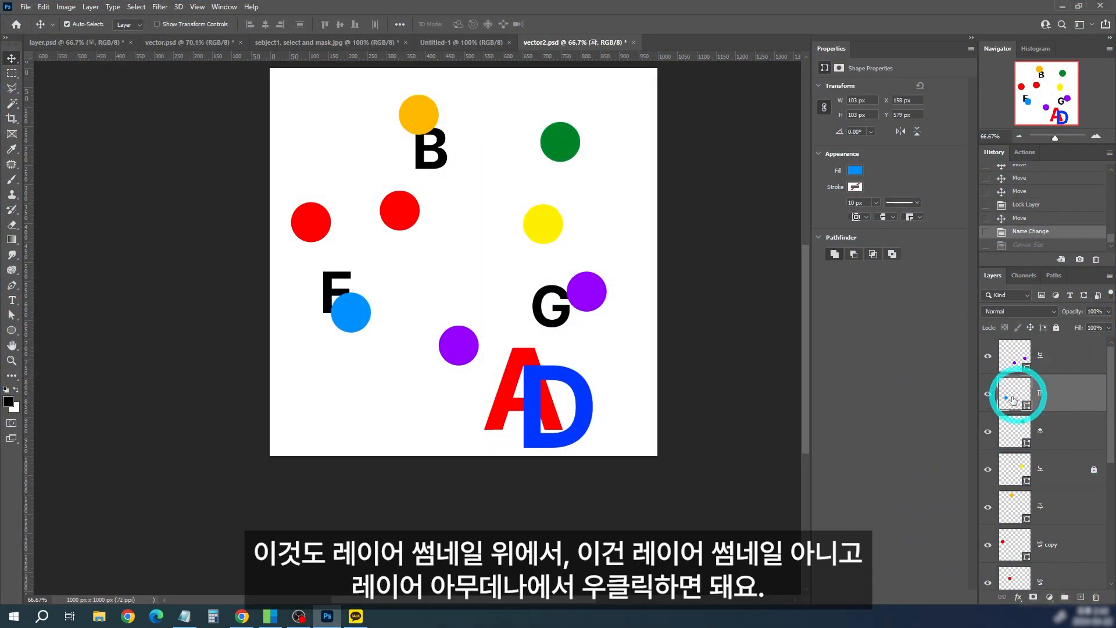
Step: View the color label choices in the context options of the blue circle's layer
{"action": "right_click", "coordinate": [1013, 401]}
{"action": "right_click", "coordinate": [1080, 396]}
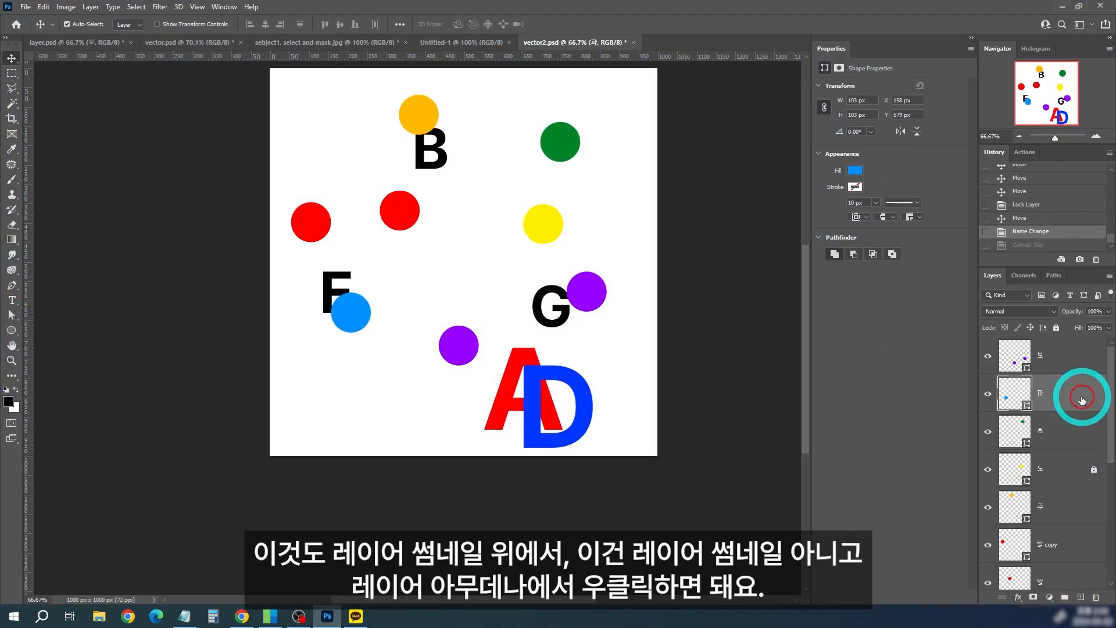
{"action": "right_click", "coordinate": [1080, 396]}
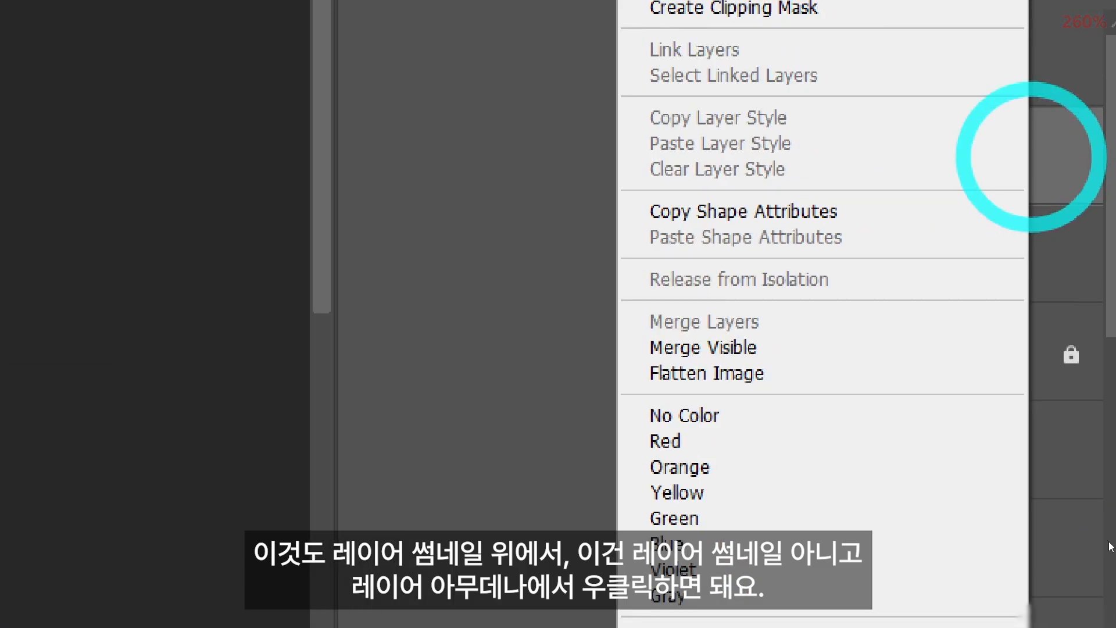
{"action": "left_click", "coordinate": [1073, 272]}
Step: Collapse and re-expand the 알파벳 group to examine which layers belong to it
{"action": "right_click", "coordinate": [1073, 379]}
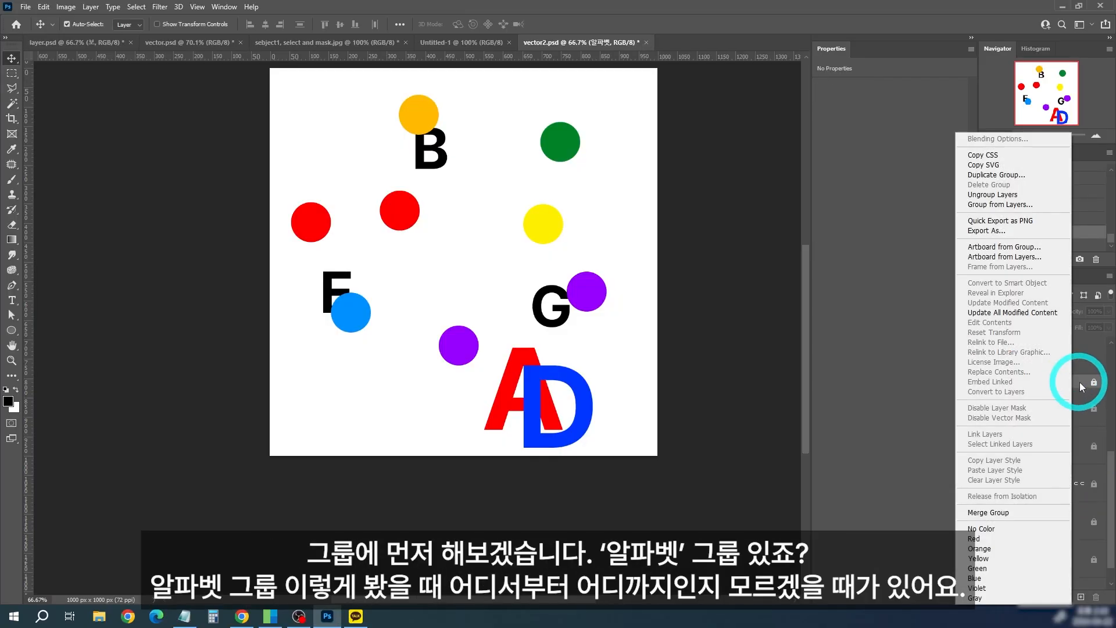
{"action": "left_click", "coordinate": [1081, 383]}
{"action": "left_click", "coordinate": [1003, 383]}
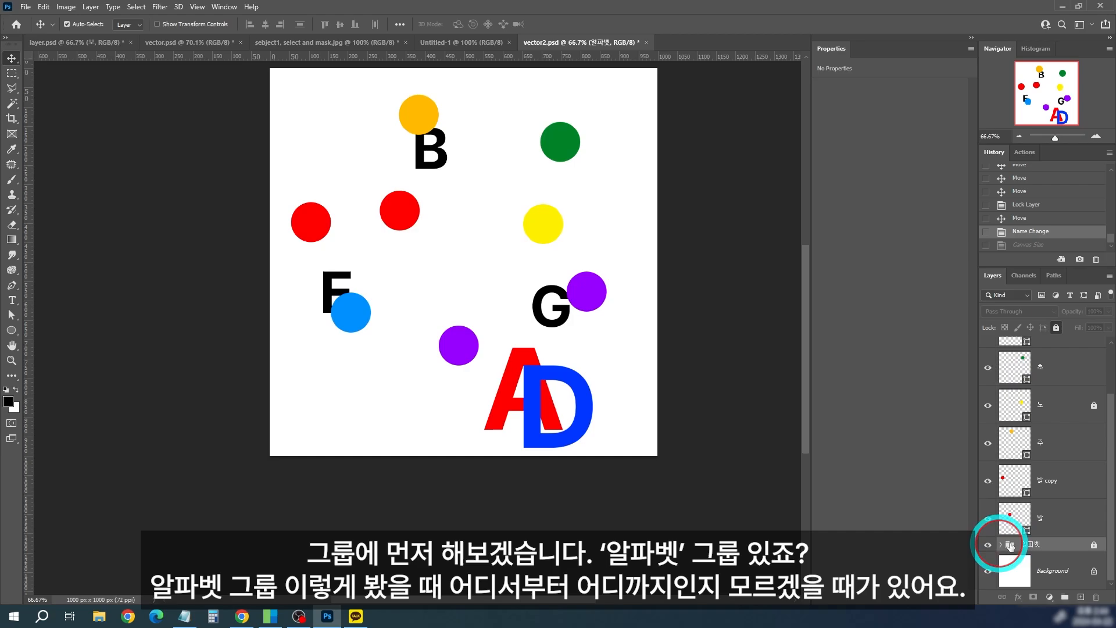
{"action": "left_click", "coordinate": [1002, 545]}
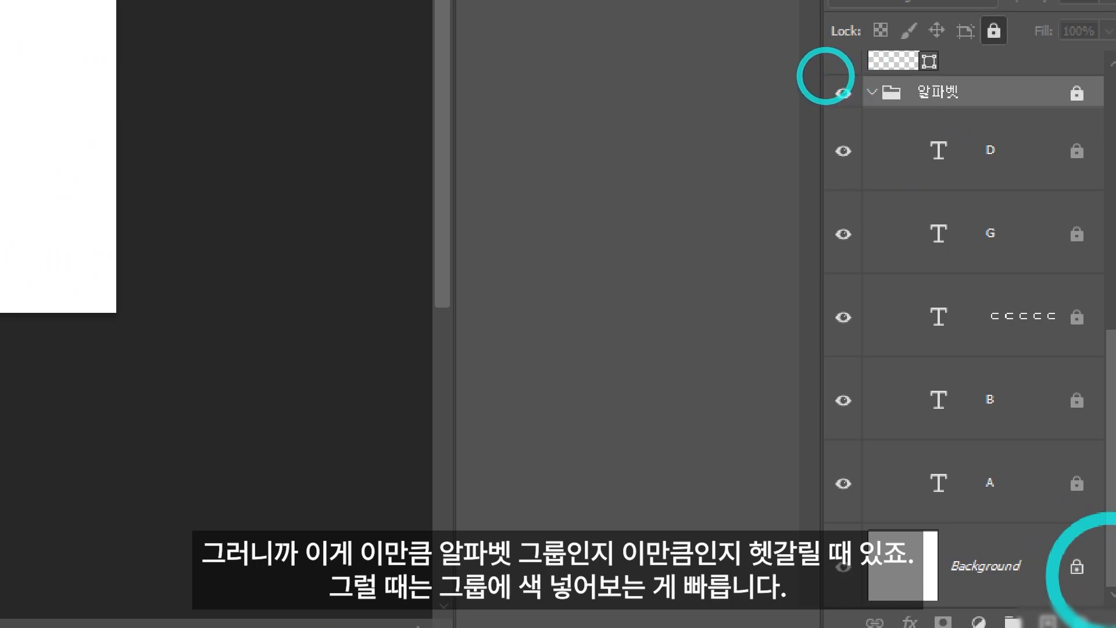
Step: Assign the Red color label to the 알파벳 group
{"action": "mouse_move", "coordinate": [826, 75]}
{"action": "left_mouse_down"}
{"action": "mouse_move", "coordinate": [1099, 201]}
{"action": "mouse_move", "coordinate": [1106, 530]}
{"action": "mouse_move", "coordinate": [1102, 180]}
{"action": "mouse_move", "coordinate": [1107, 190]}
{"action": "left_mouse_up"}
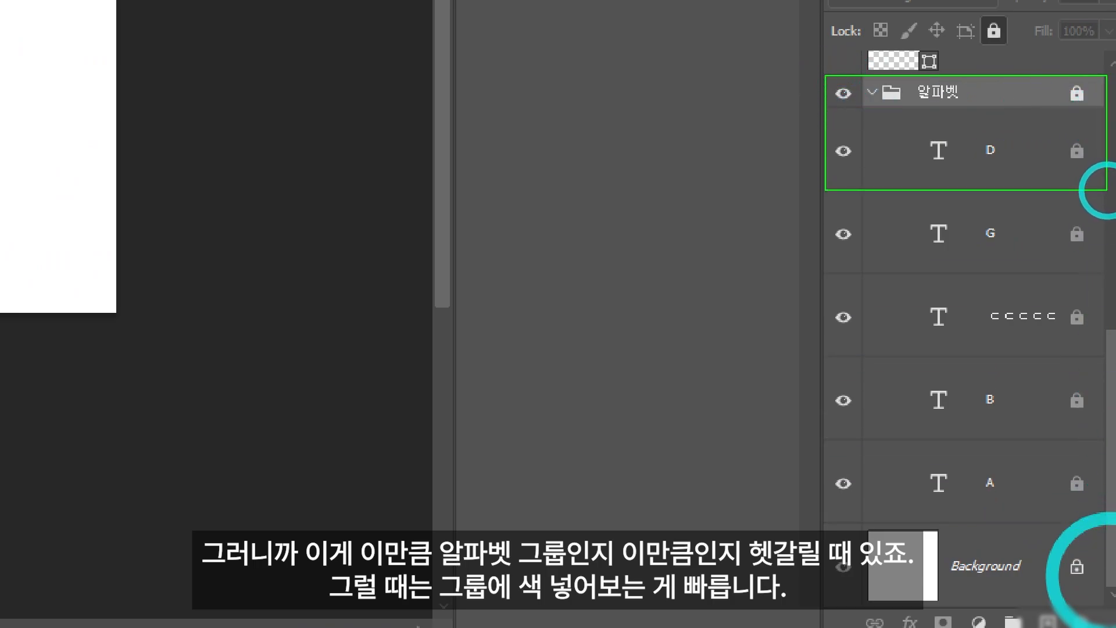
{"action": "key", "text": "Escape"}
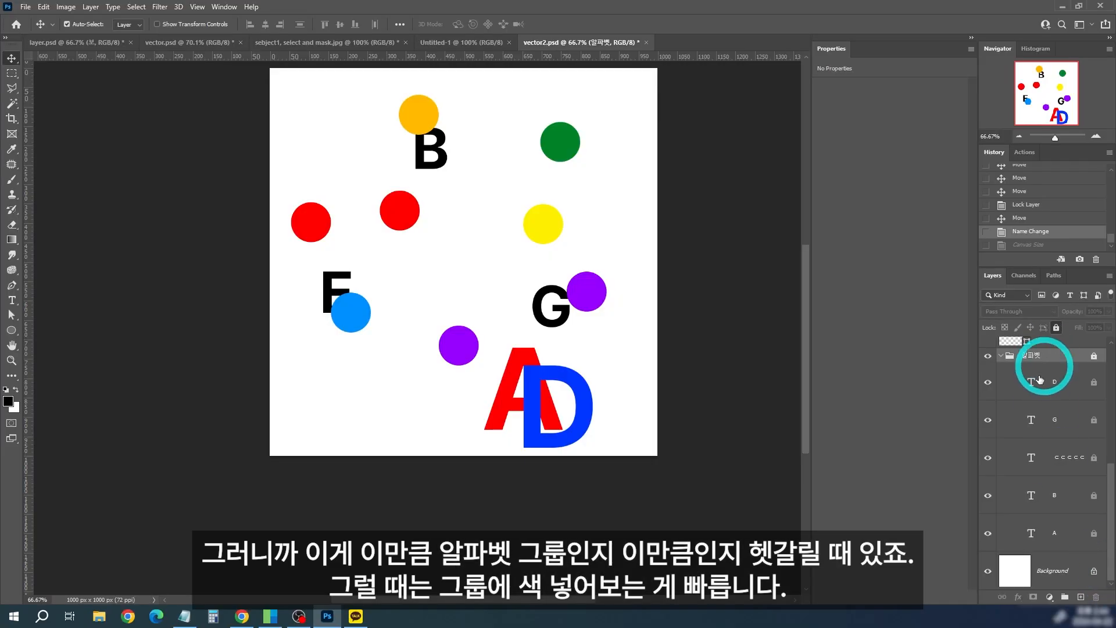
{"action": "right_click", "coordinate": [1068, 356]}
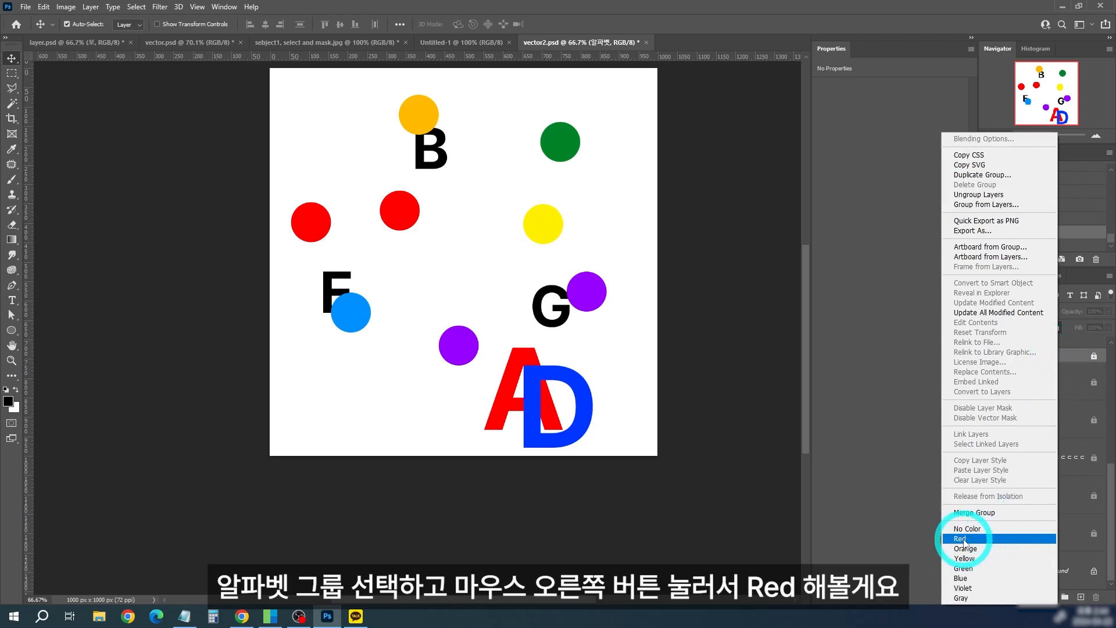
{"action": "left_click", "coordinate": [963, 539]}
{"action": "right_click", "coordinate": [1064, 363]}
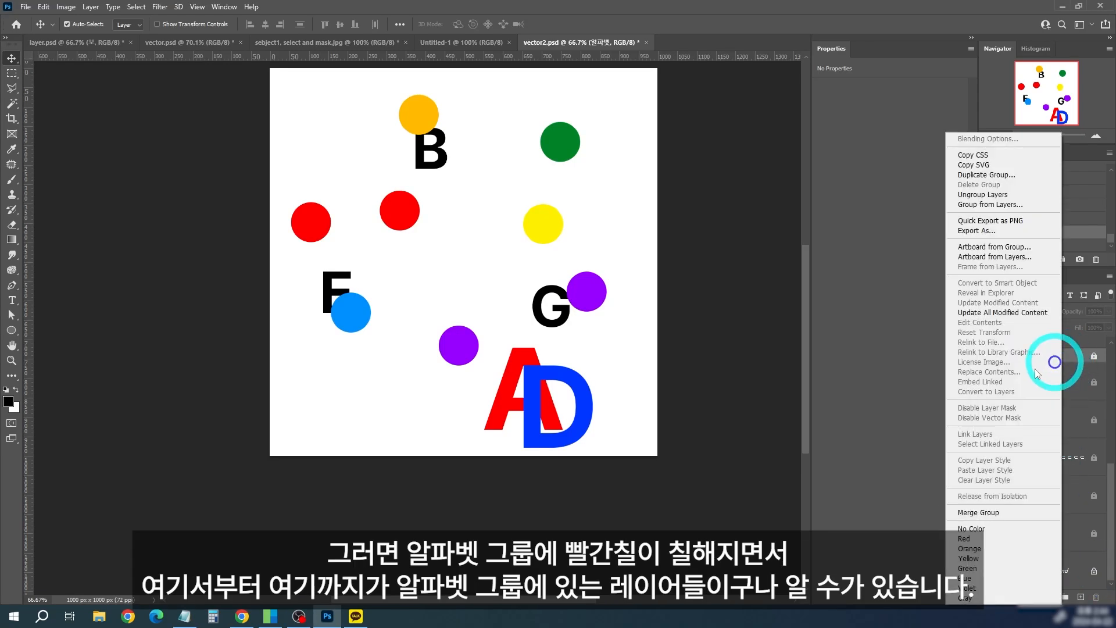
{"action": "left_click", "coordinate": [975, 540]}
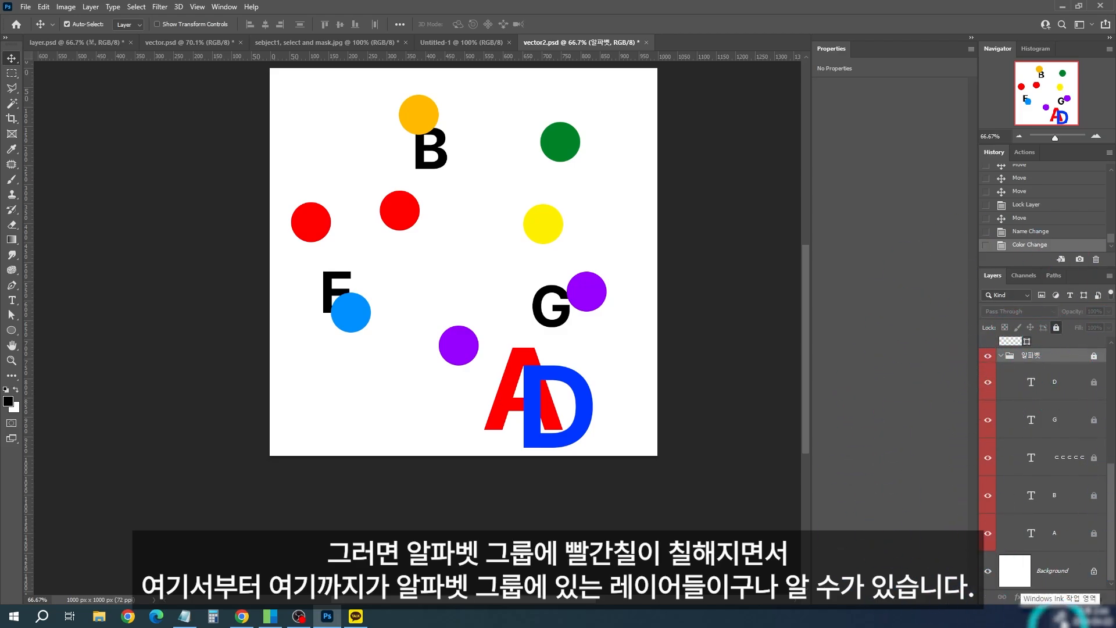
Step: Select the 노 layer above the 알파벳 group and assign it the Yellow color label
{"action": "scroll", "coordinate": [1112, 542], "scroll_direction": "up", "scroll_amount": 5}
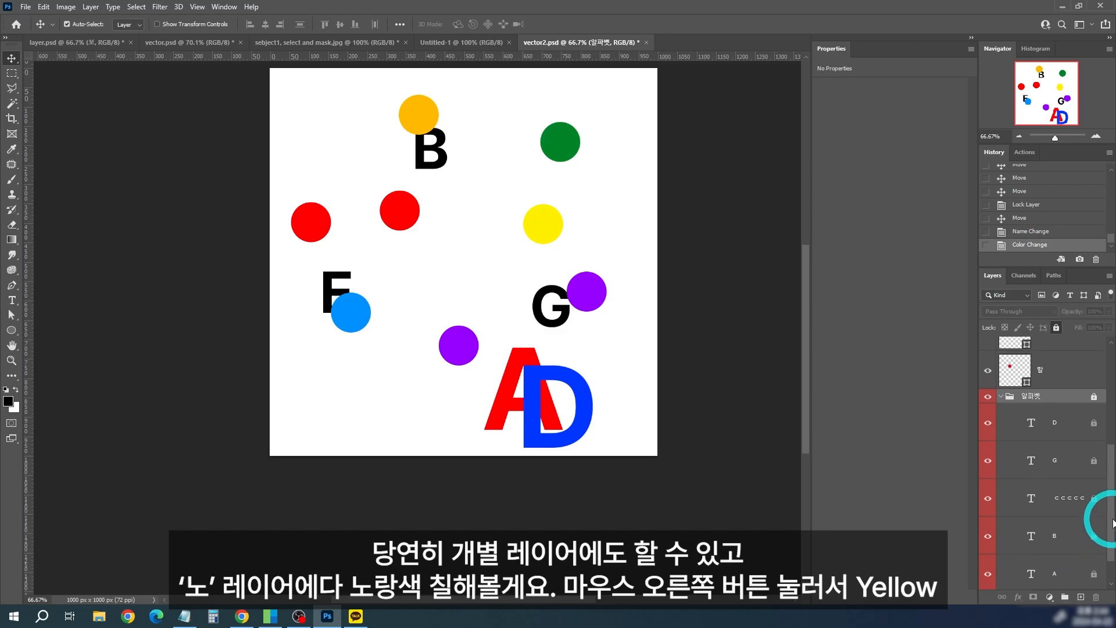
{"action": "left_click", "coordinate": [1033, 401]}
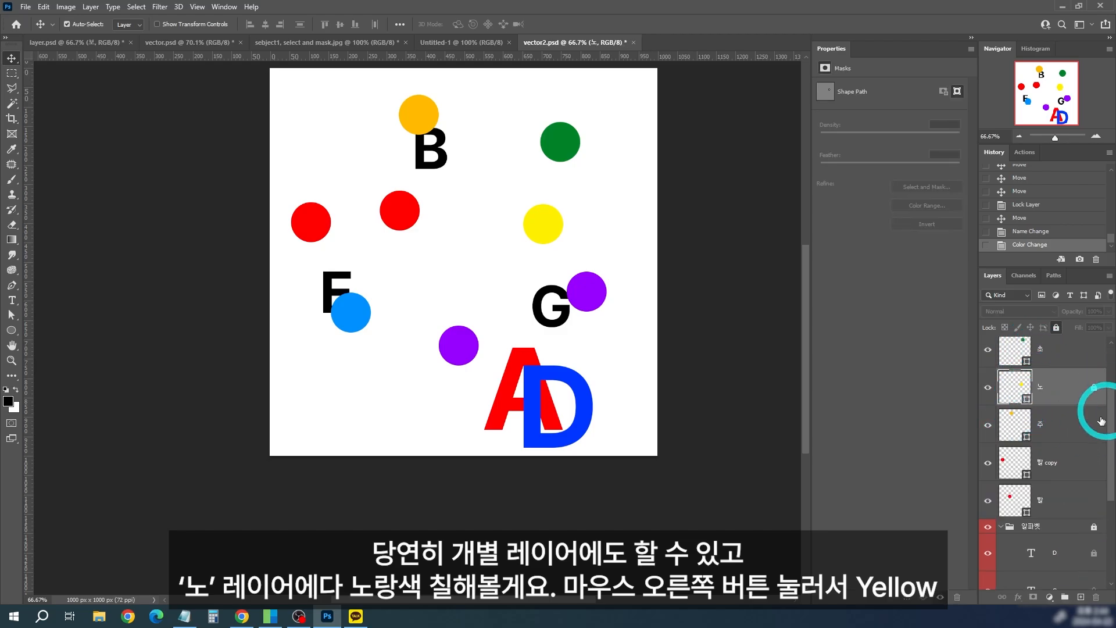
{"action": "right_click", "coordinate": [1060, 388]}
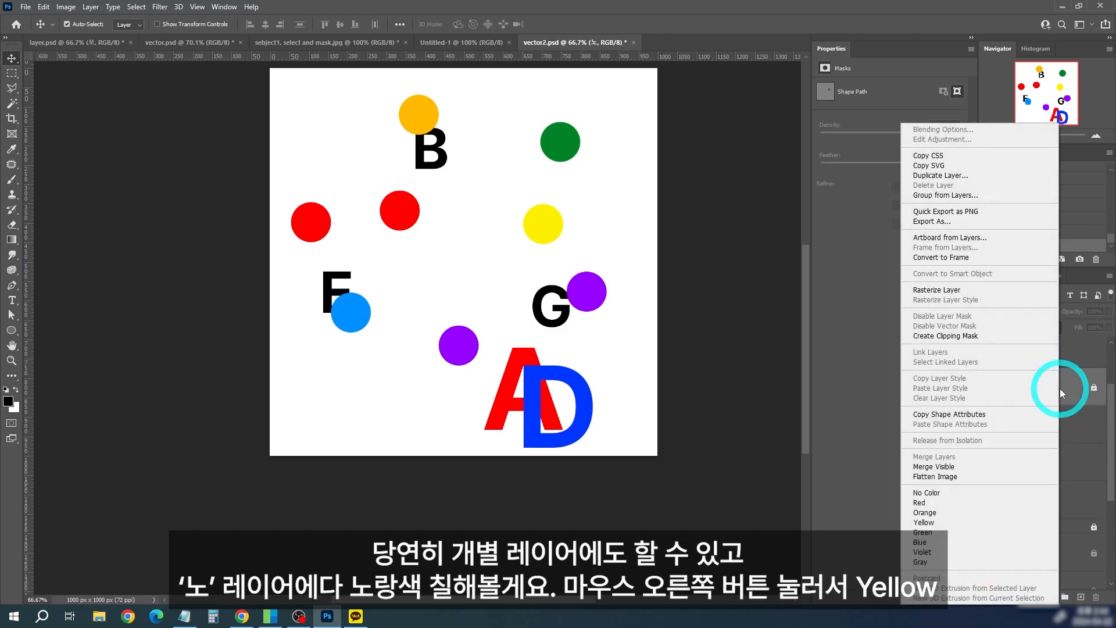
{"action": "left_click", "coordinate": [934, 524]}
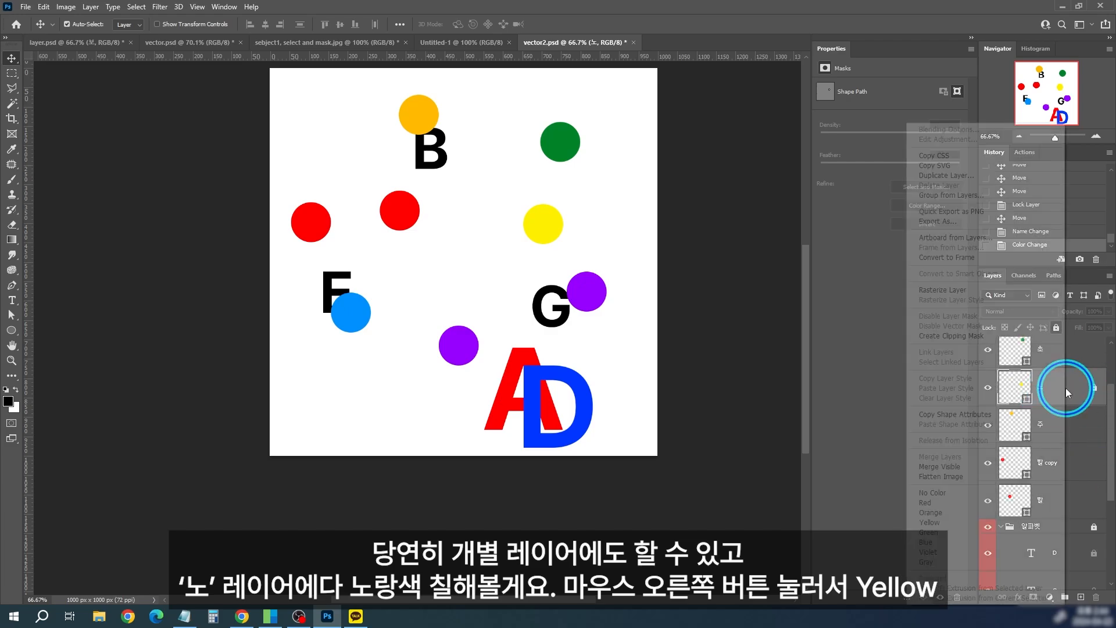
{"action": "left_click", "coordinate": [940, 524]}
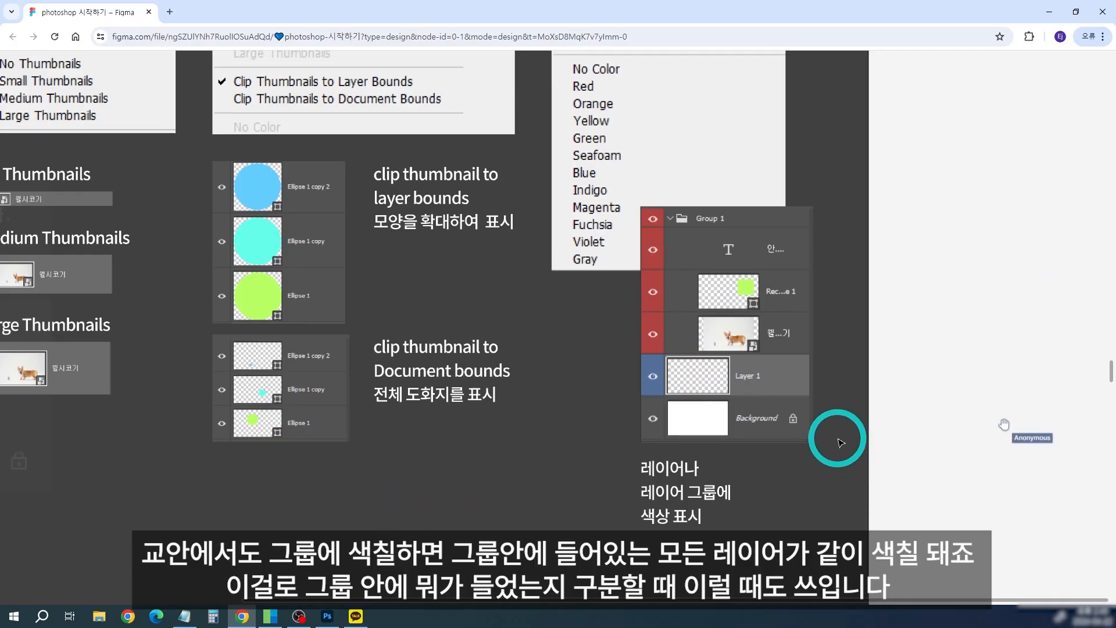
Step: Check the color-labeled group example on the Figma board, return to Photoshop and set the 알파벳 group to No Color
{"action": "scroll", "coordinate": [845, 436], "scroll_direction": "up", "scroll_amount": 3}
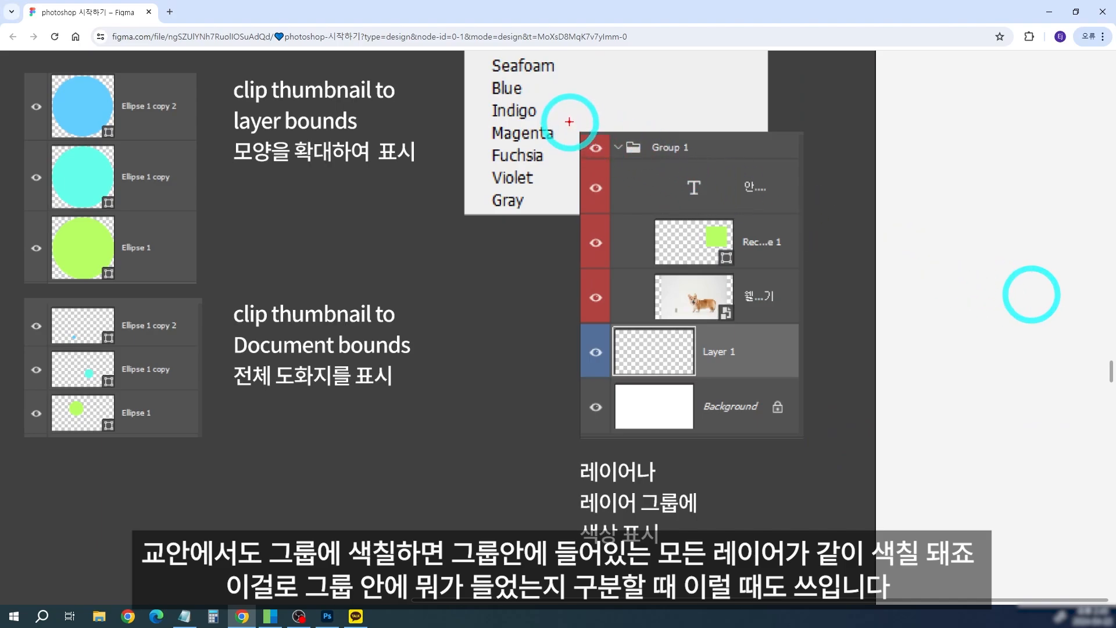
{"action": "left_click_drag", "start_coordinate": [569, 122], "coordinate": [817, 328]}
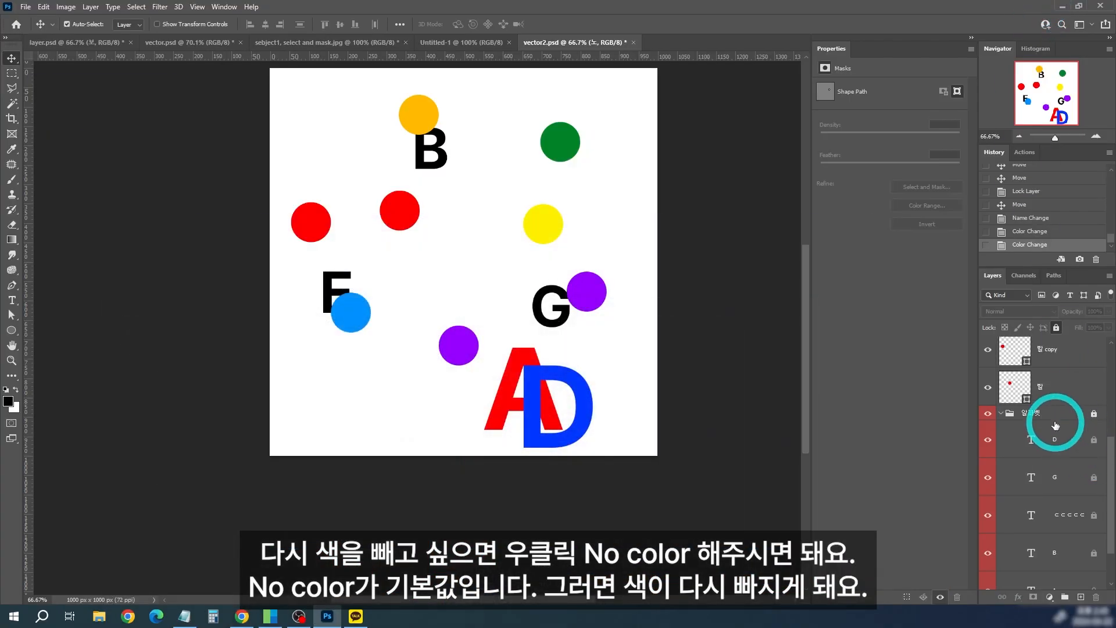
{"action": "right_click", "coordinate": [1056, 426]}
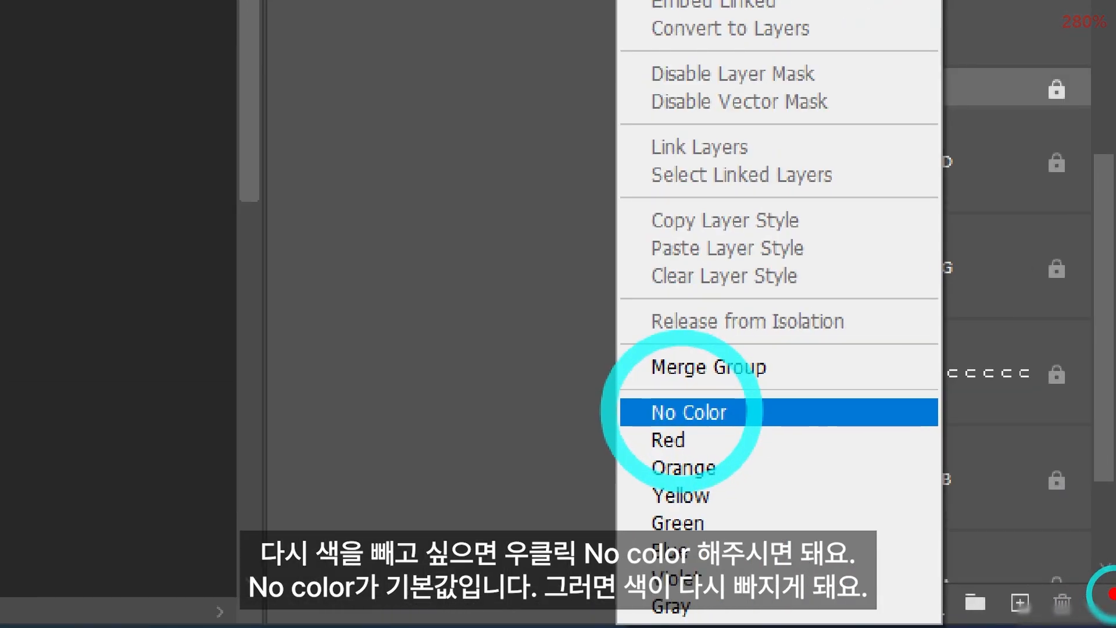
{"action": "left_click", "coordinate": [682, 412]}
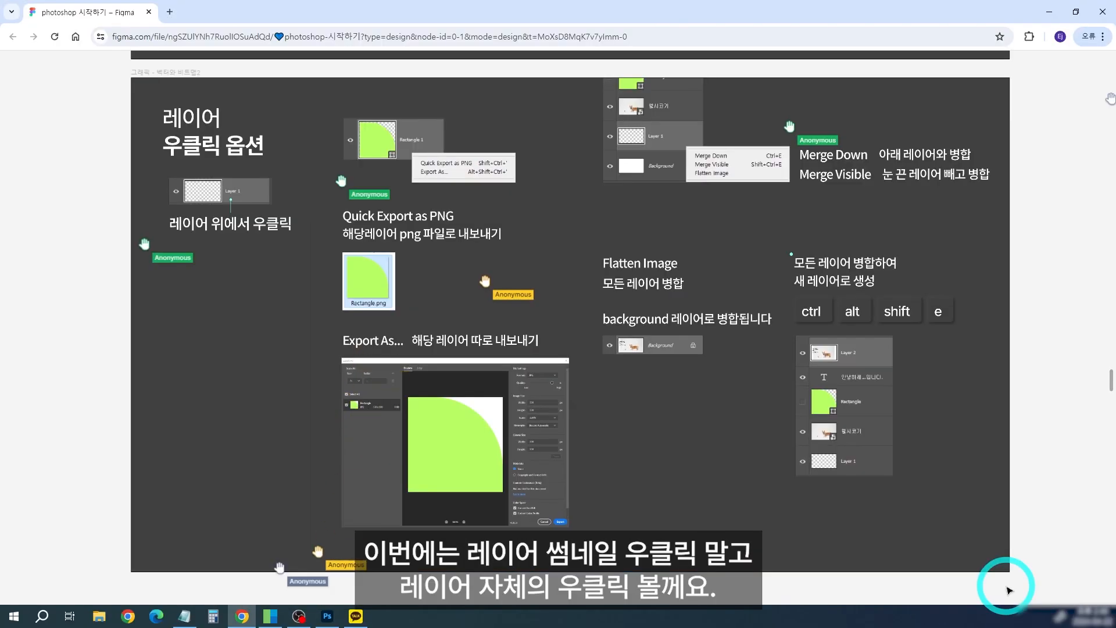
Step: Switch to the Figma board and examine its sections on layer thumbnail options and layer context options
{"action": "left_click_drag", "start_coordinate": [326, 200], "coordinate": [262, 593]}
{"action": "left_click_drag", "start_coordinate": [256, 317], "coordinate": [329, 516]}
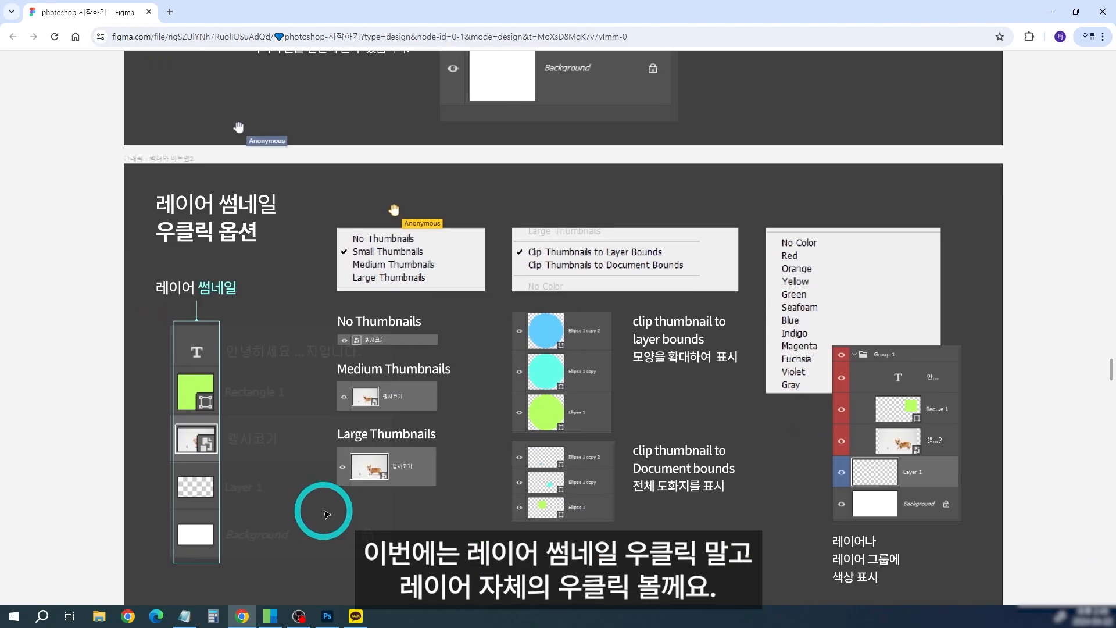
{"action": "left_click", "coordinate": [189, 200]}
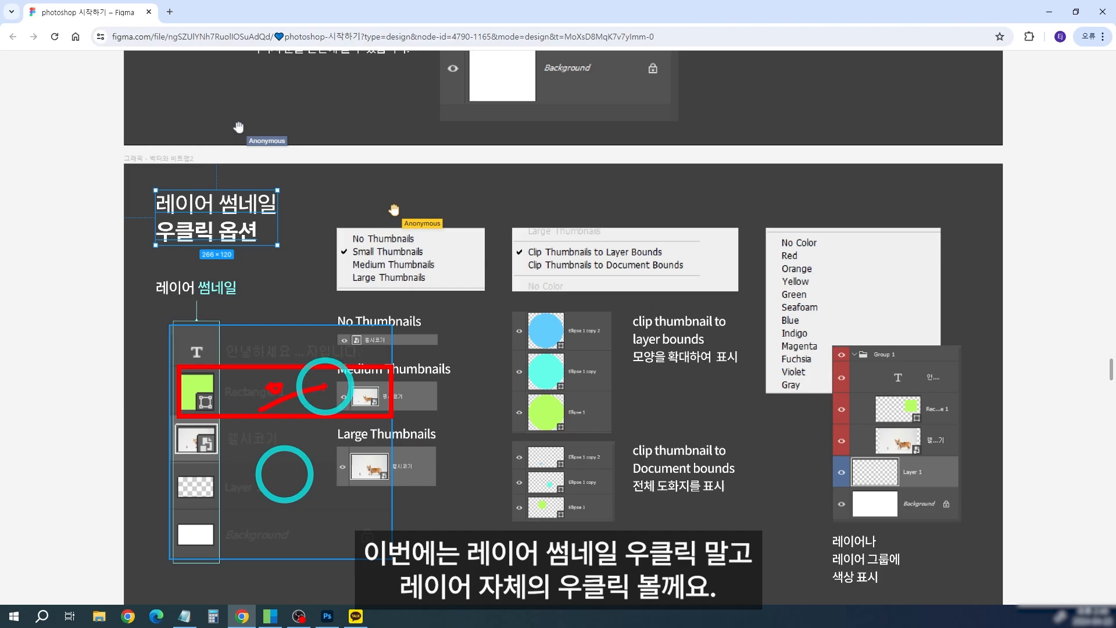
{"action": "scroll", "coordinate": [284, 474], "scroll_direction": "down", "scroll_amount": 8}
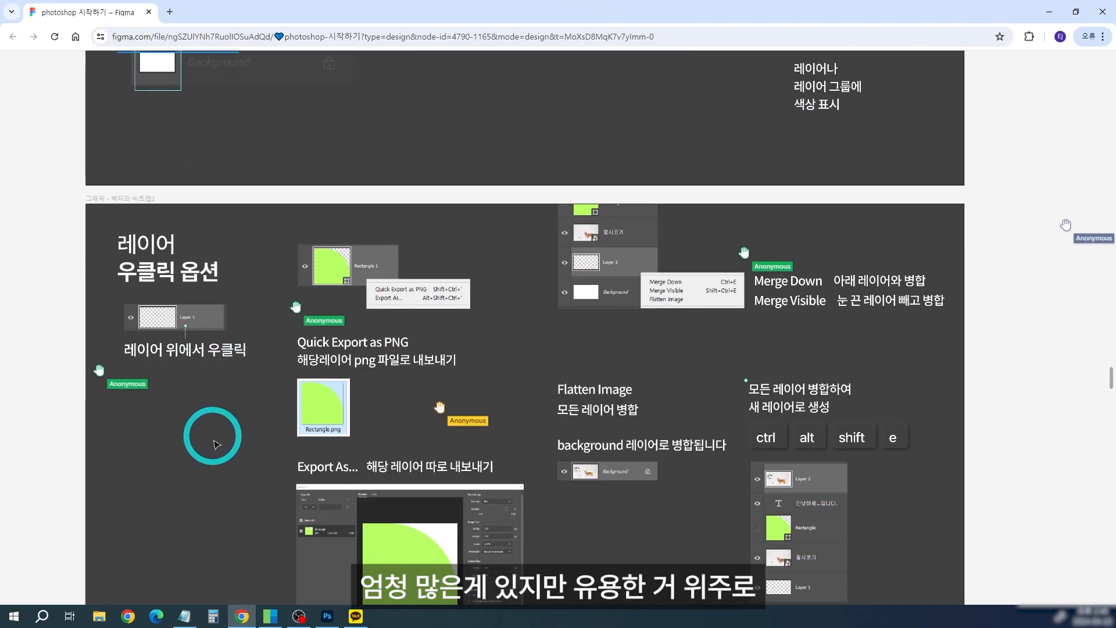
{"action": "scroll", "coordinate": [217, 445], "scroll_direction": "up", "scroll_amount": 3}
{"action": "left_click_drag", "start_coordinate": [614, 487], "coordinate": [595, 440]}
Step: Return to Photoshop, select the A type layer and compare the layer's context options with those of its thumbnail
{"action": "left_click", "coordinate": [327, 616]}
{"action": "left_click", "coordinate": [1003, 534]}
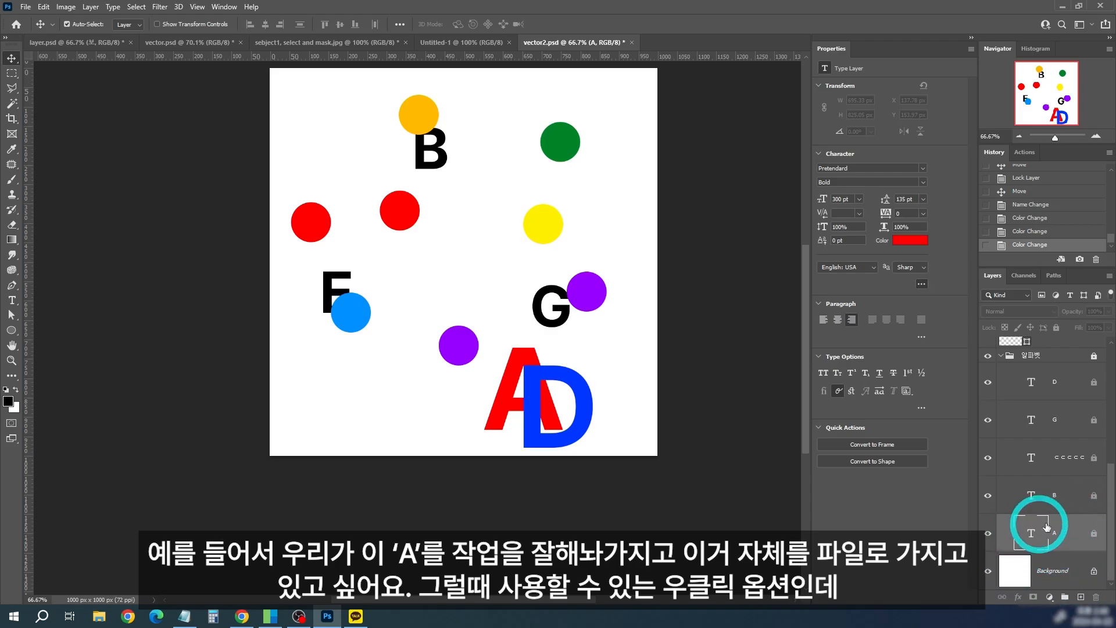
{"action": "right_click", "coordinate": [1066, 536]}
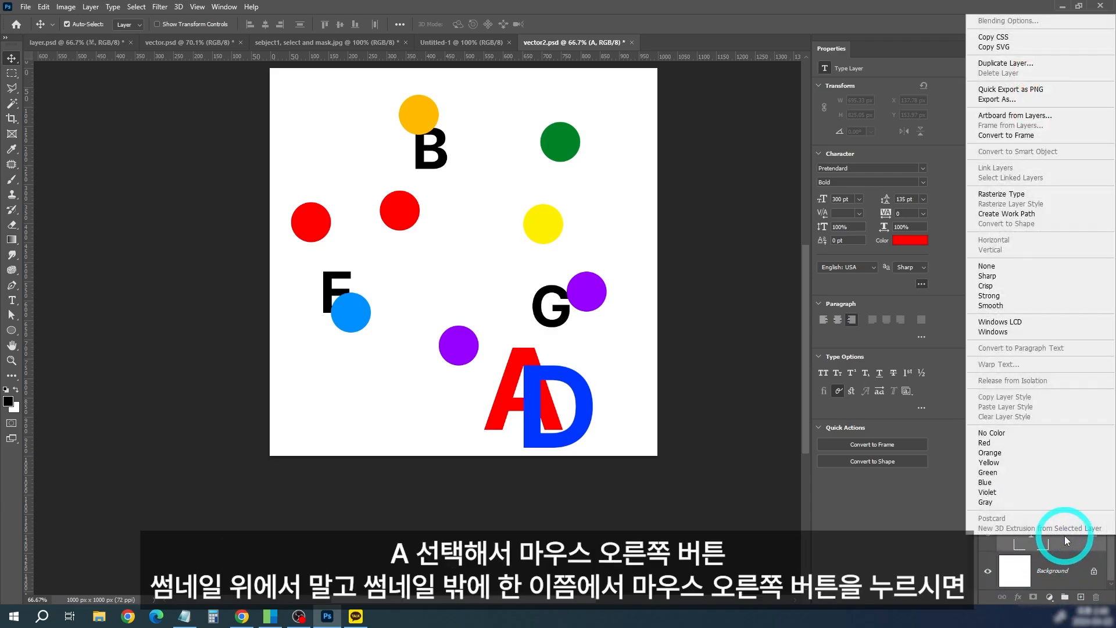
{"action": "left_click", "coordinate": [1066, 536]}
{"action": "right_click", "coordinate": [1038, 537]}
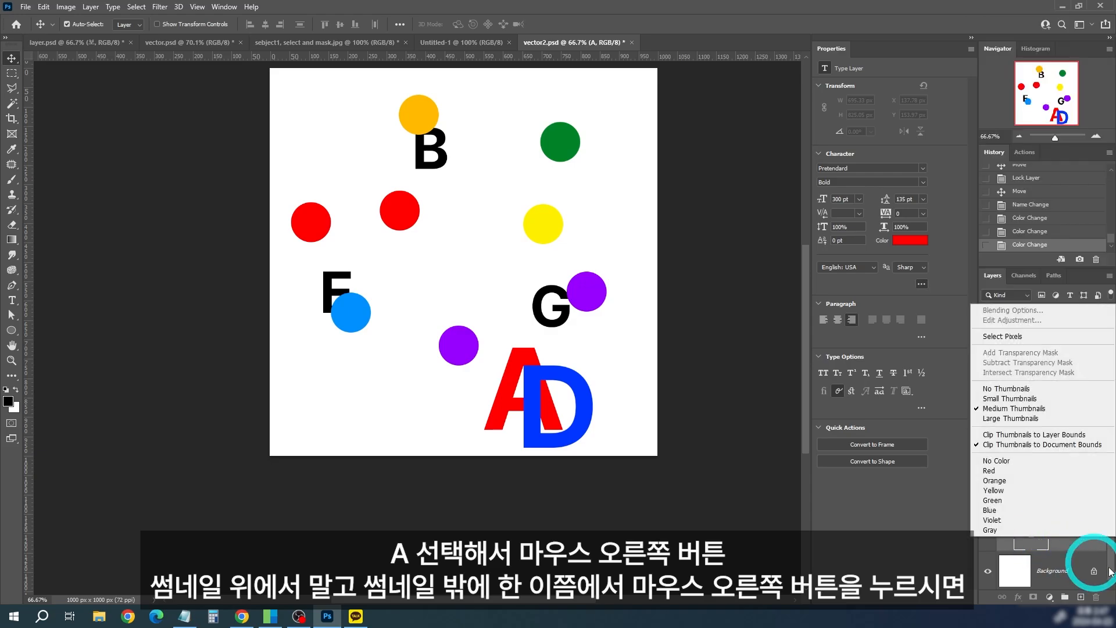
{"action": "key", "text": "ctrl+1"}
{"action": "mouse_move", "coordinate": [925, 371]}
{"action": "left_mouse_down"}
{"action": "mouse_move", "coordinate": [1062, 429]}
{"action": "mouse_move", "coordinate": [1088, 459]}
{"action": "left_mouse_up"}
{"action": "mouse_move", "coordinate": [1014, 397]}
{"action": "left_mouse_down"}
{"action": "mouse_move", "coordinate": [999, 423]}
{"action": "mouse_move", "coordinate": [1072, 408]}
{"action": "left_mouse_up"}
{"action": "left_click_drag", "start_coordinate": [1034, 415], "coordinate": [1024, 509]}
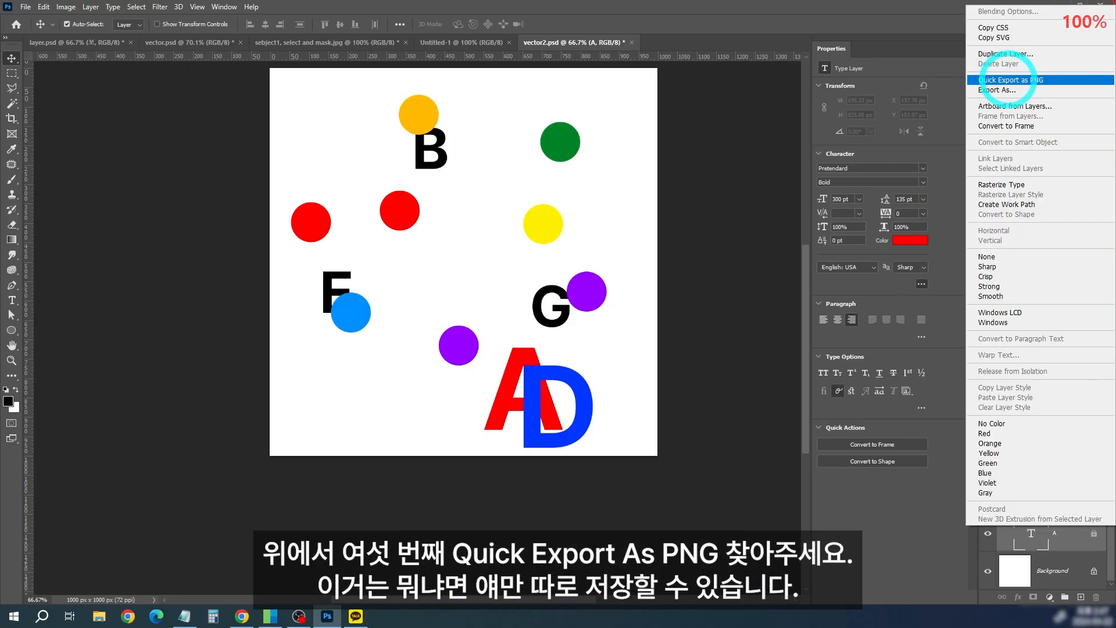
Step: Check the export options of the A layer and hide all the other layers so only A is shown
{"action": "key", "text": "Escape"}
{"action": "right_click", "coordinate": [1074, 540]}
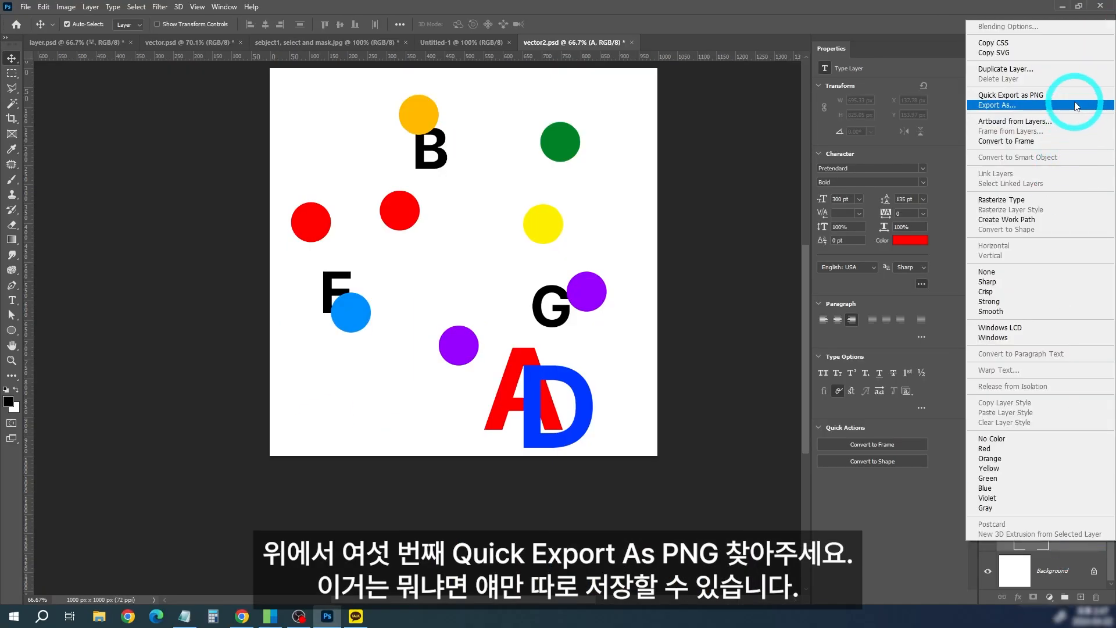
{"action": "left_click", "coordinate": [1079, 563]}
{"action": "left_click", "coordinate": [989, 534], "text": "alt"}
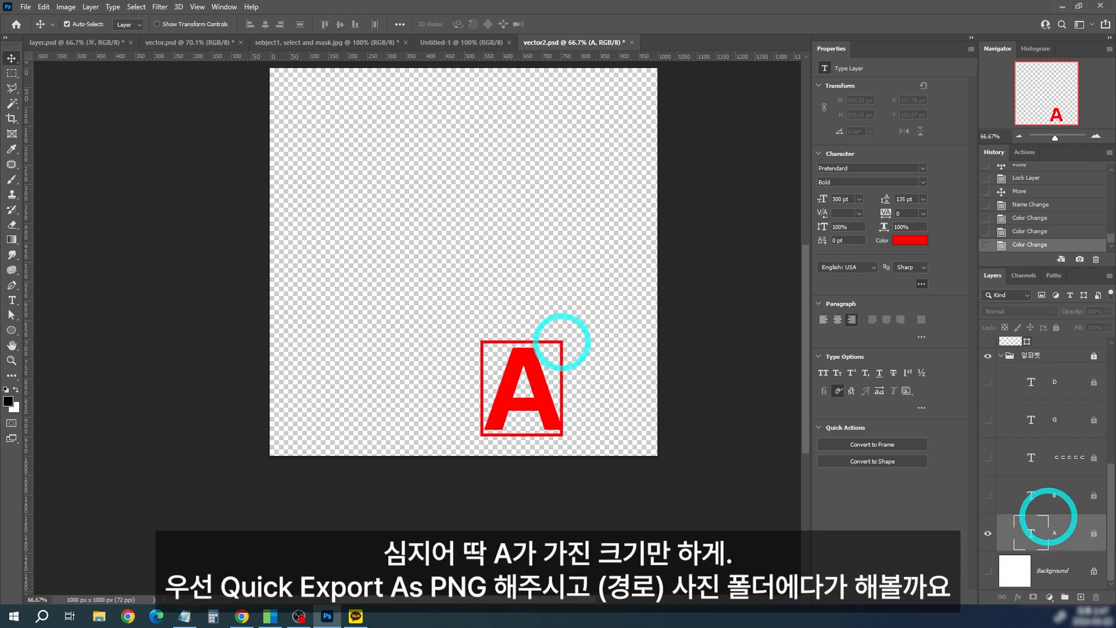
Step: Quick-export the A layer as a PNG named A into the 사진 folder
{"action": "right_click", "coordinate": [1048, 517]}
{"action": "left_click", "coordinate": [1070, 94]}
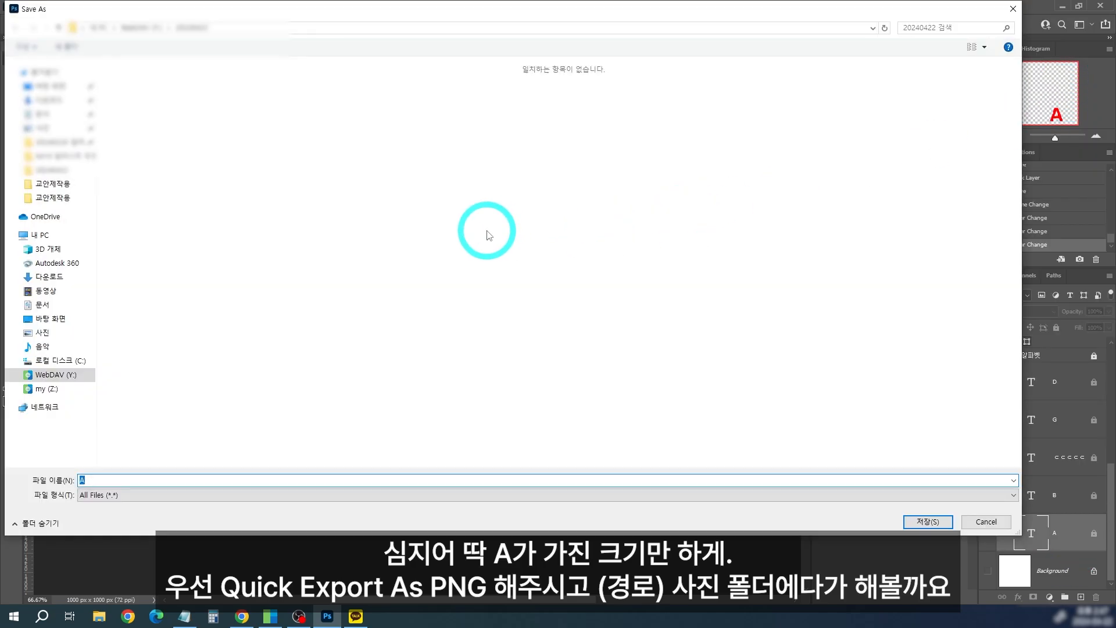
{"action": "left_click", "coordinate": [52, 126]}
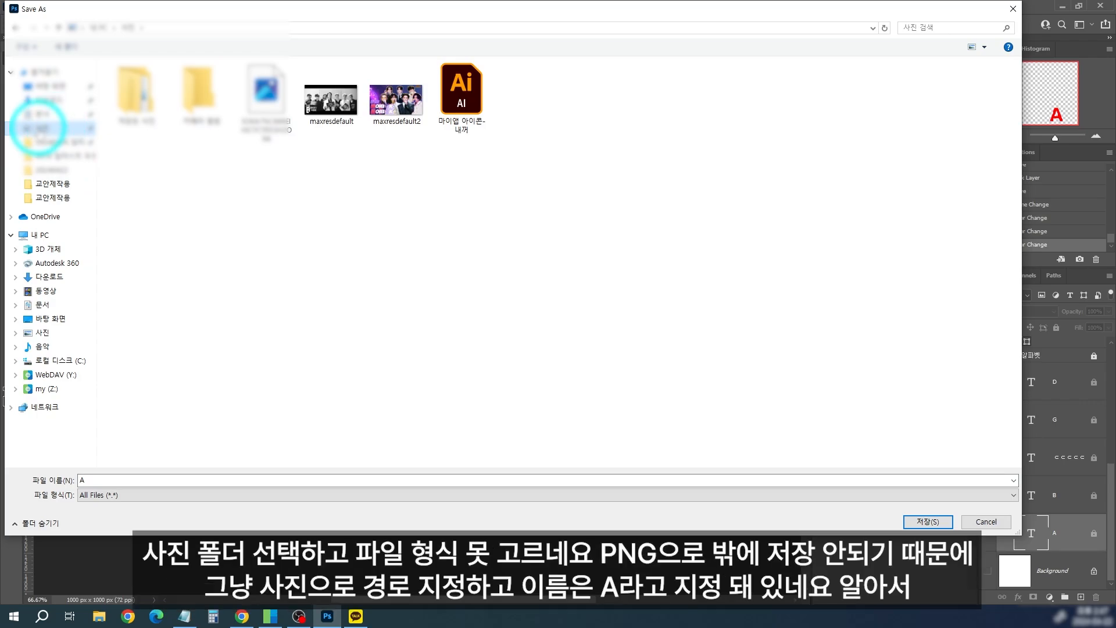
{"action": "left_click", "coordinate": [119, 497]}
{"action": "left_click", "coordinate": [119, 498]}
{"action": "left_click", "coordinate": [119, 498]}
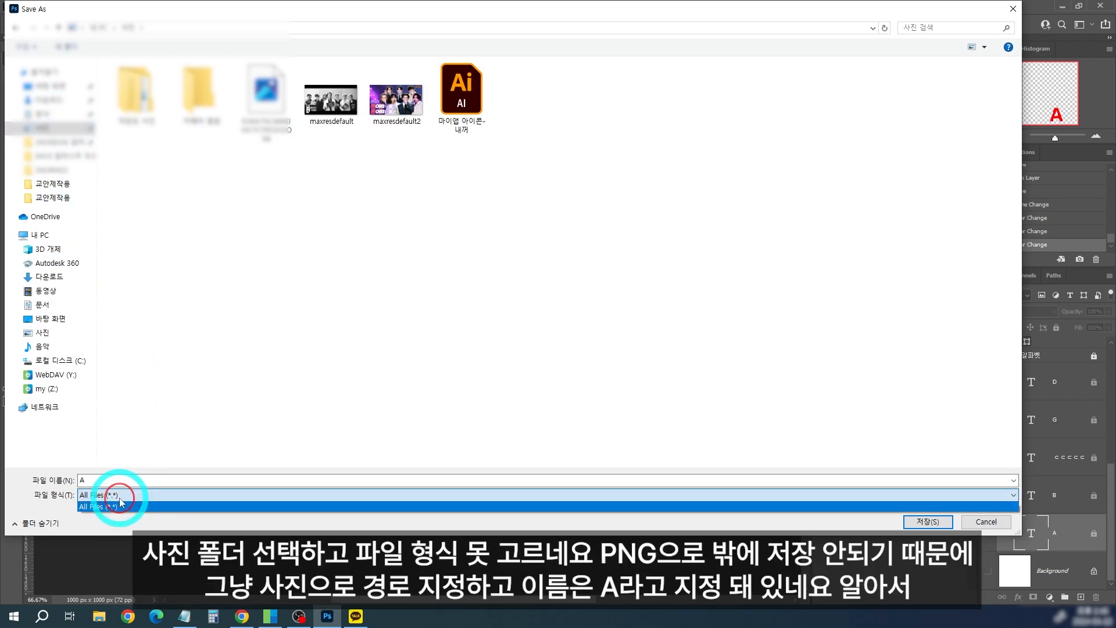
{"action": "left_click", "coordinate": [120, 501]}
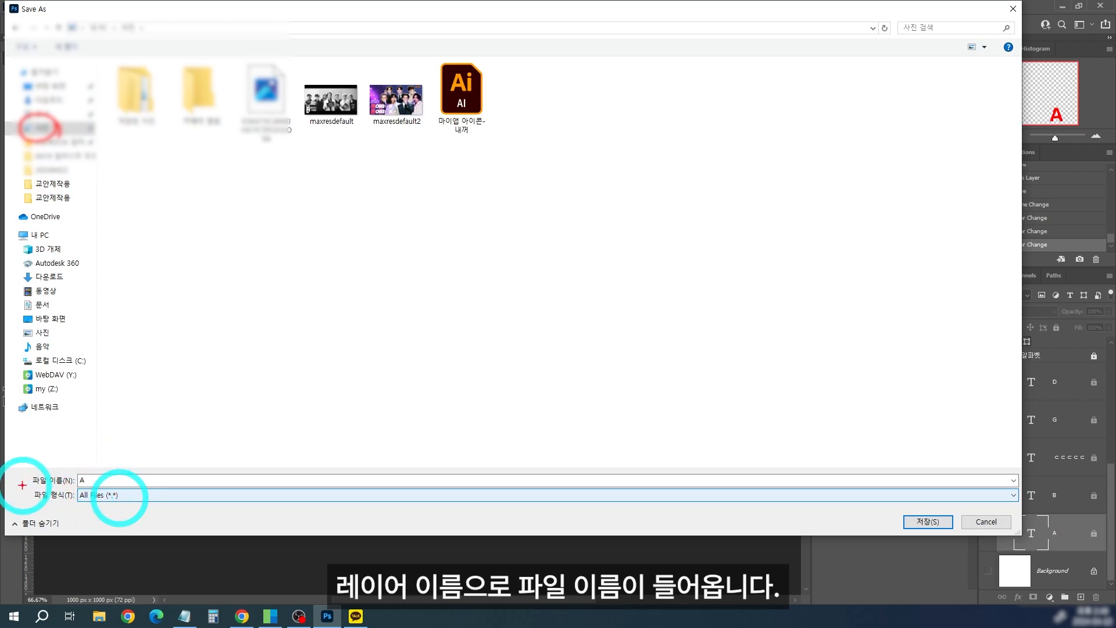
{"action": "left_click", "coordinate": [928, 522]}
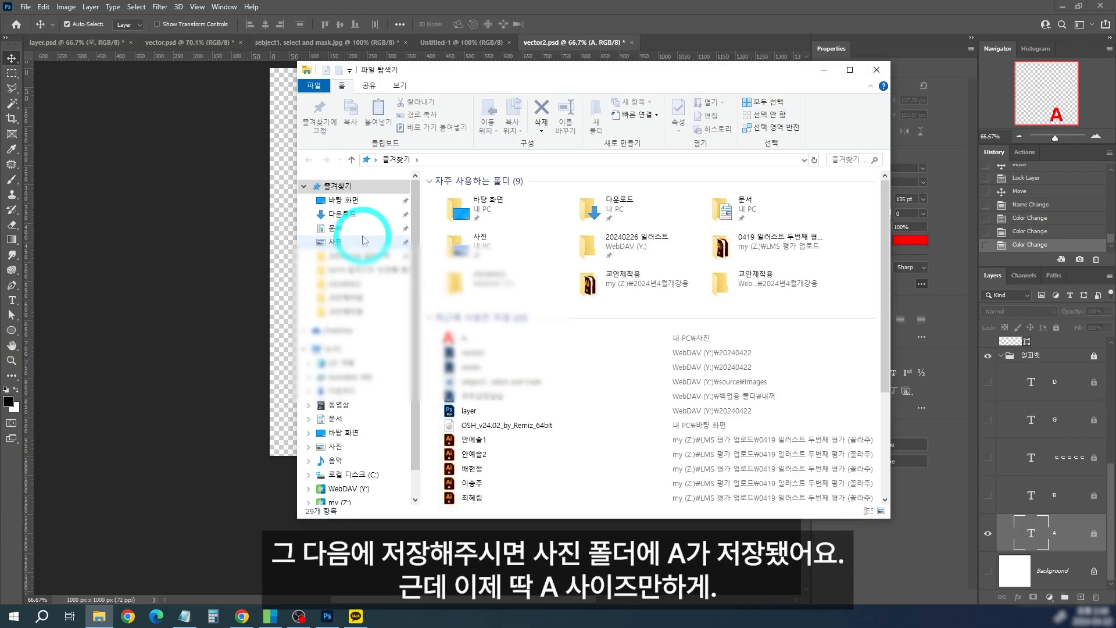
Step: Browse to the 사진 folder in File Explorer and open the exported A image in Photoshop
{"action": "left_click", "coordinate": [364, 240]}
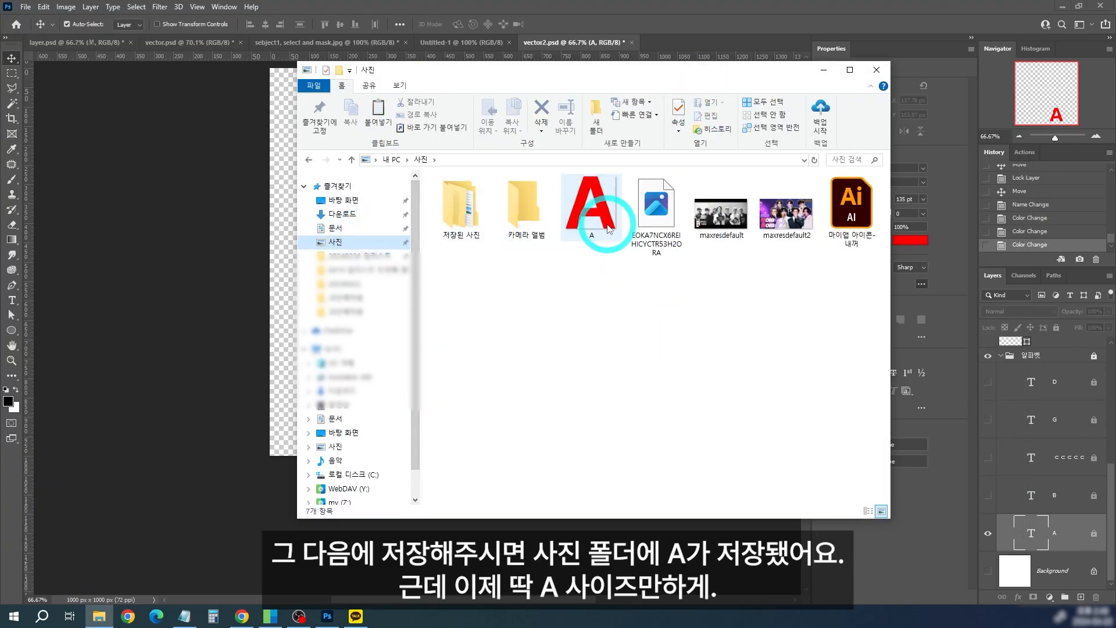
{"action": "left_click_drag", "start_coordinate": [609, 228], "coordinate": [756, 5]}
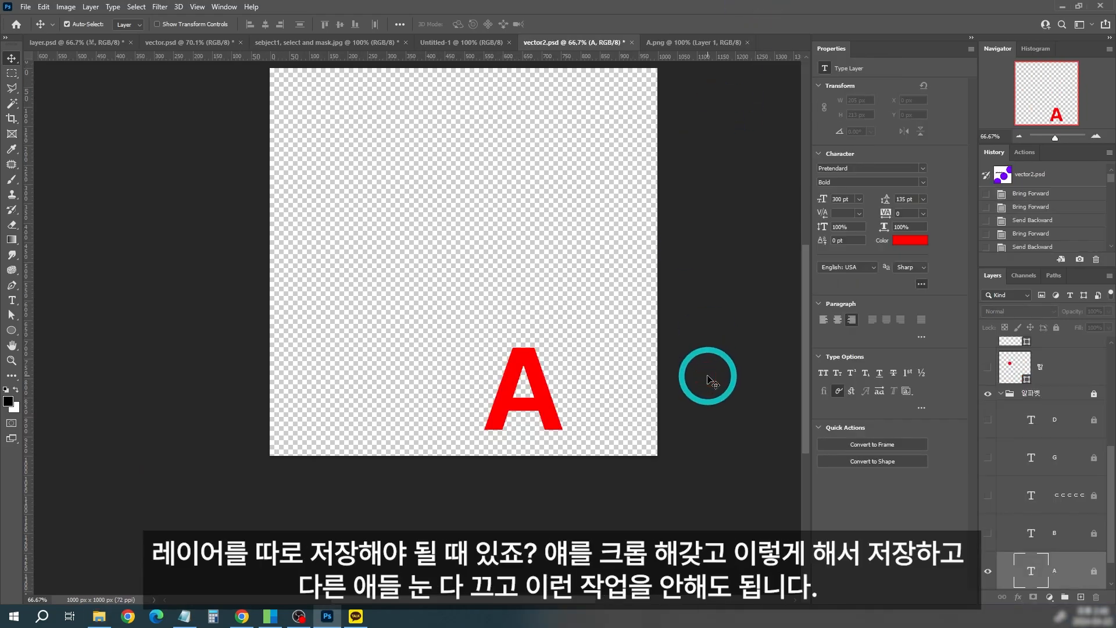
Step: In vector2.psd, load the A layer as a selection, try cropping the canvas to it, and undo the crop
{"action": "left_click", "coordinate": [1031, 574], "text": "ctrl"}
{"action": "key", "text": "c"}
{"action": "key", "text": "Return"}
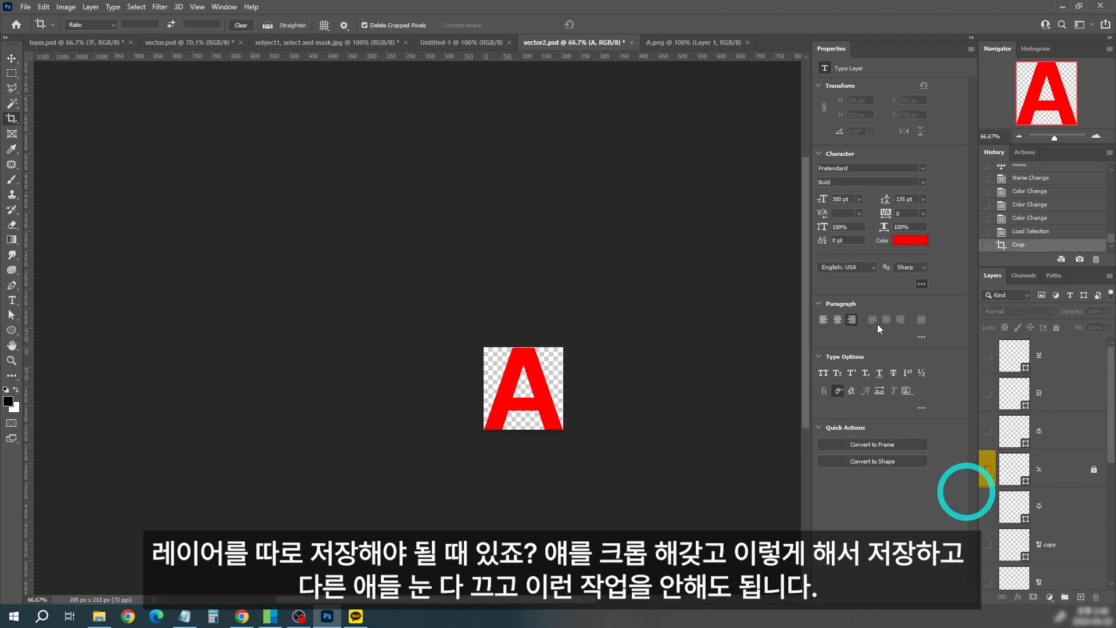
{"action": "key", "text": "ctrl+z"}
{"action": "left_click_drag", "start_coordinate": [656, 394], "coordinate": [448, 150]}
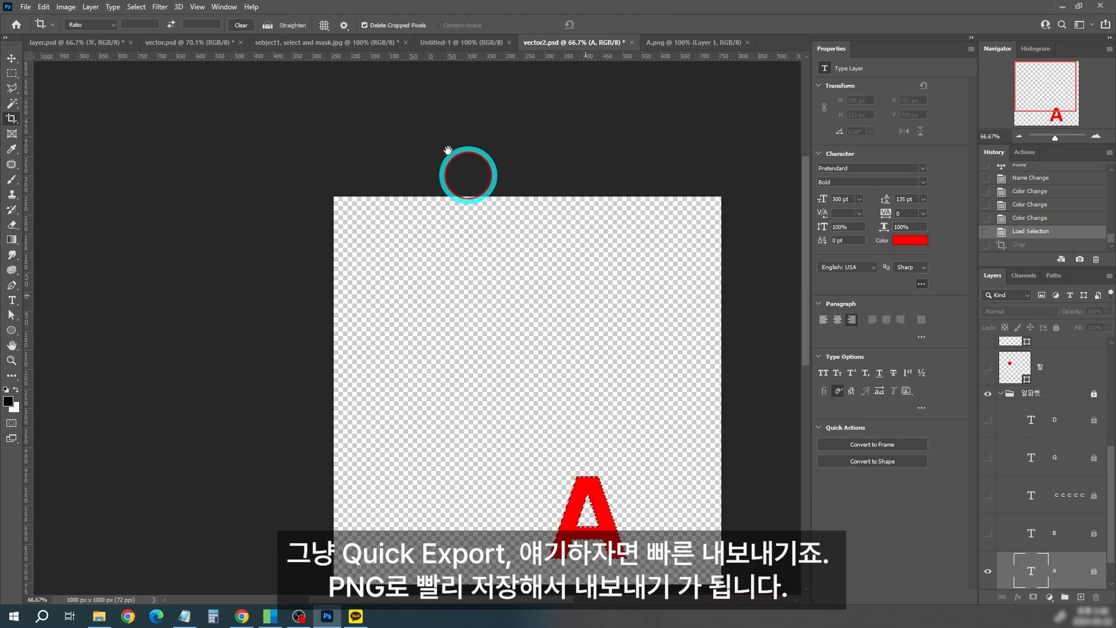
Step: Review the A layer's Quick Export as PNG option, clear the selection and view the exported A.png document
{"action": "right_click", "coordinate": [1064, 567]}
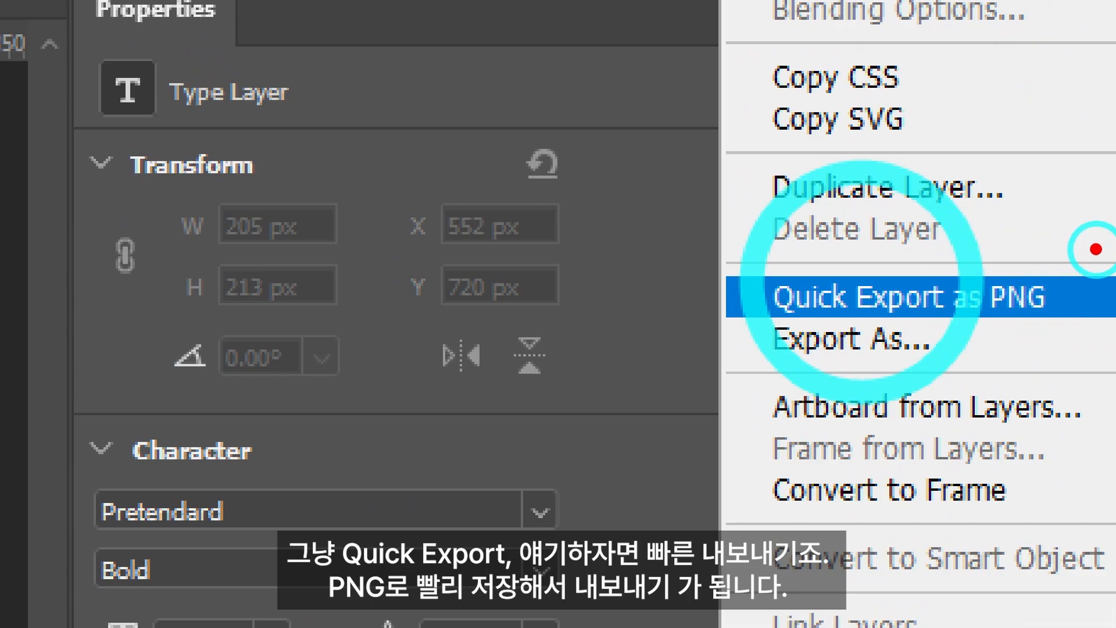
{"action": "left_click", "coordinate": [861, 296]}
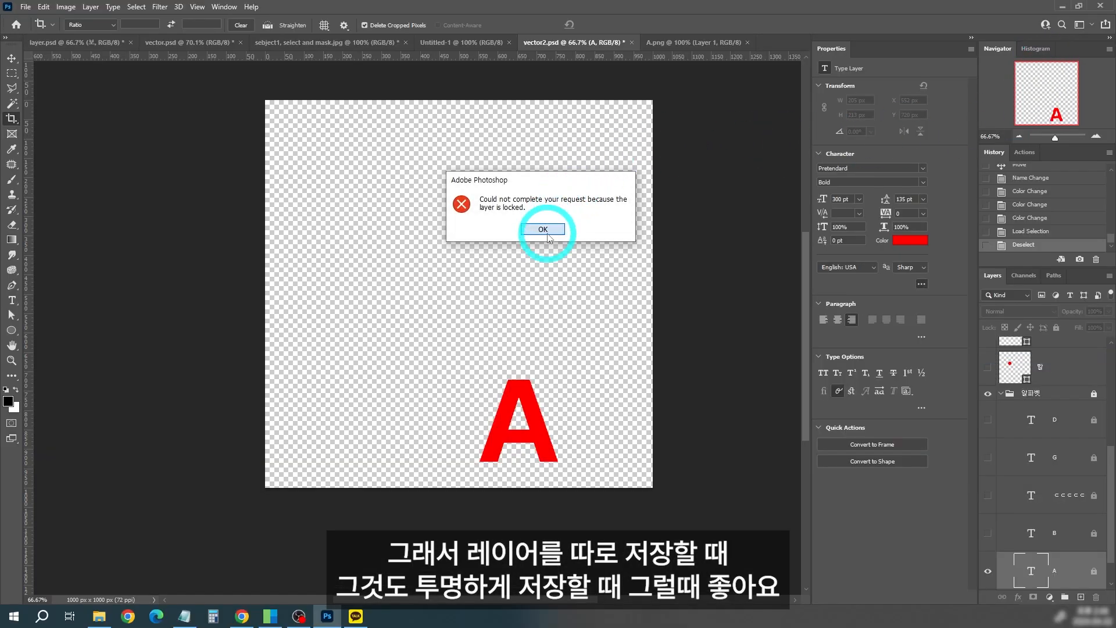
{"action": "left_click", "coordinate": [546, 231]}
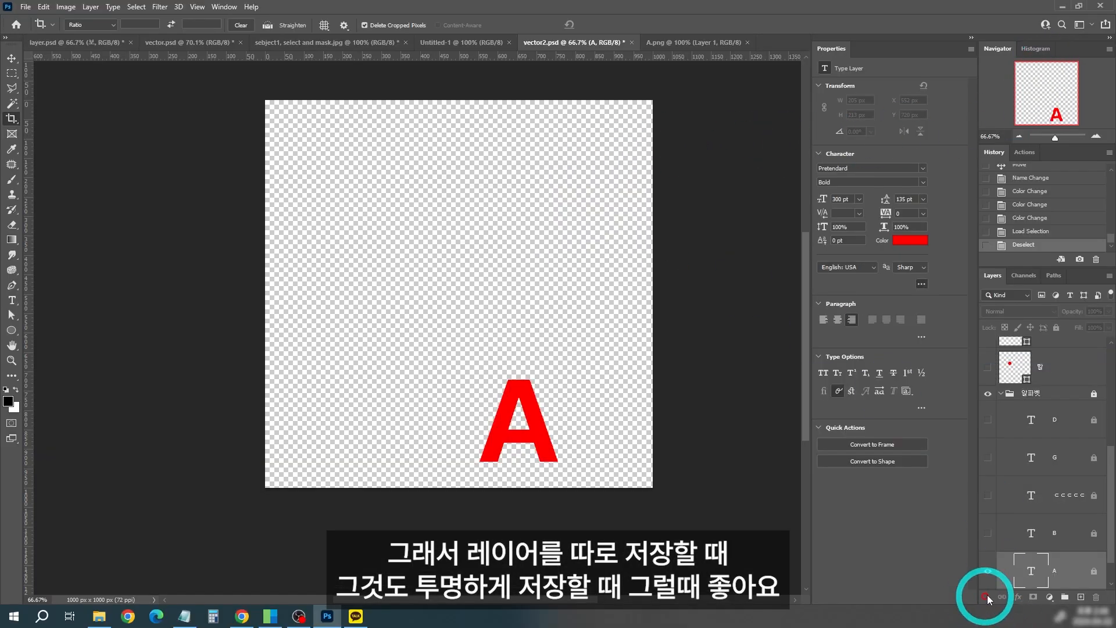
{"action": "left_click", "coordinate": [697, 42]}
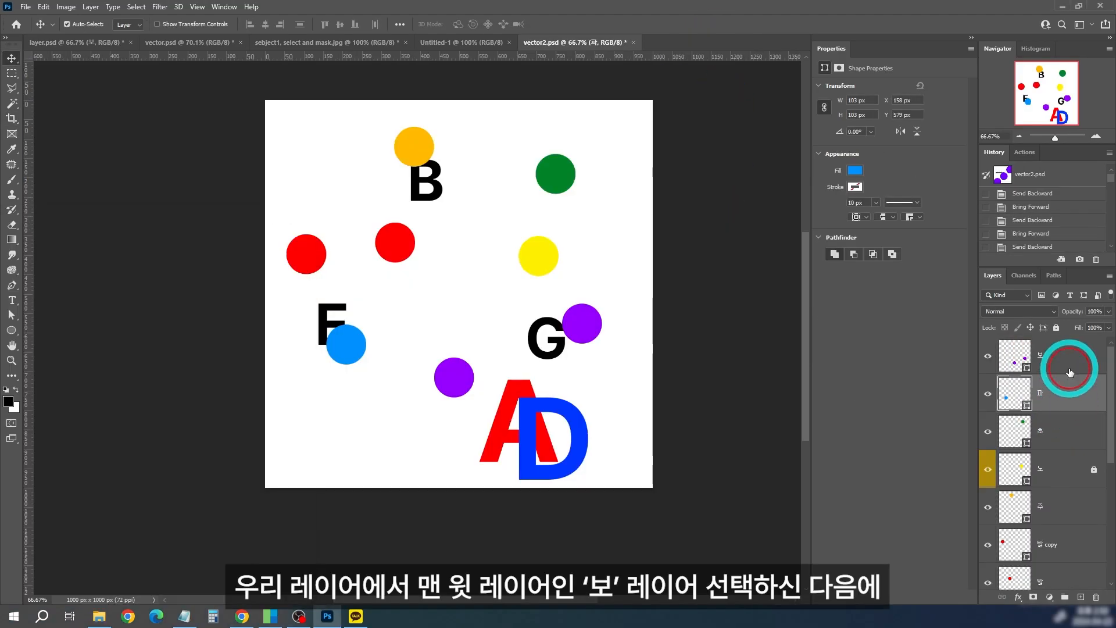
Step: Select the topmost 보 layer in vector2.psd, place the exported A image from the 사진 folder above it, and move it up the canvas
{"action": "left_click", "coordinate": [1065, 370]}
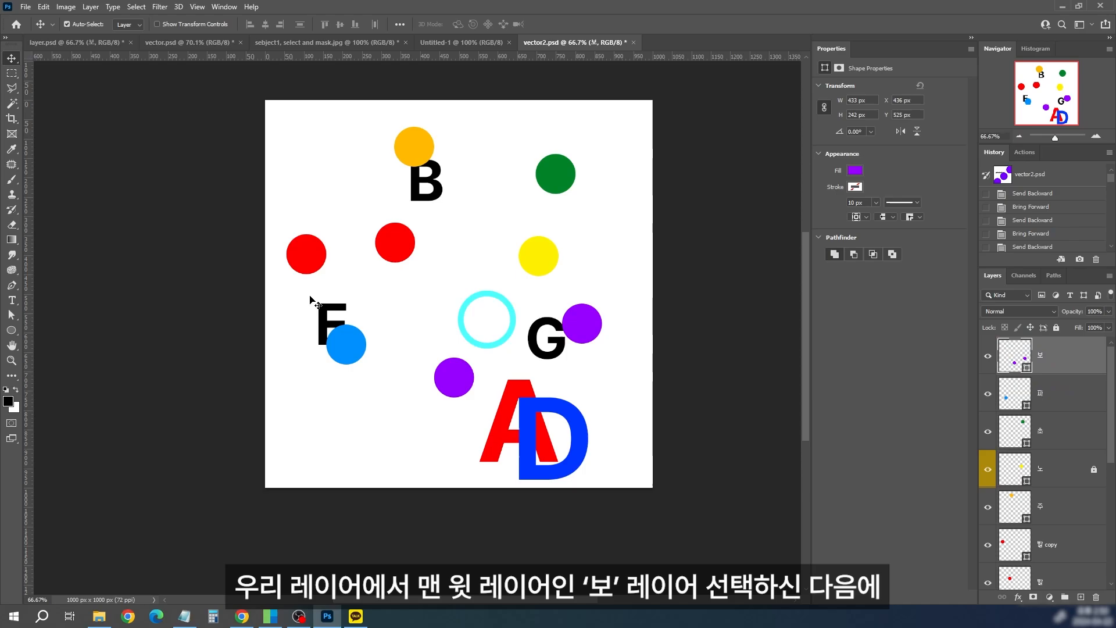
{"action": "left_click", "coordinate": [99, 616]}
{"action": "left_click_drag", "start_coordinate": [34, 214], "coordinate": [739, 330]}
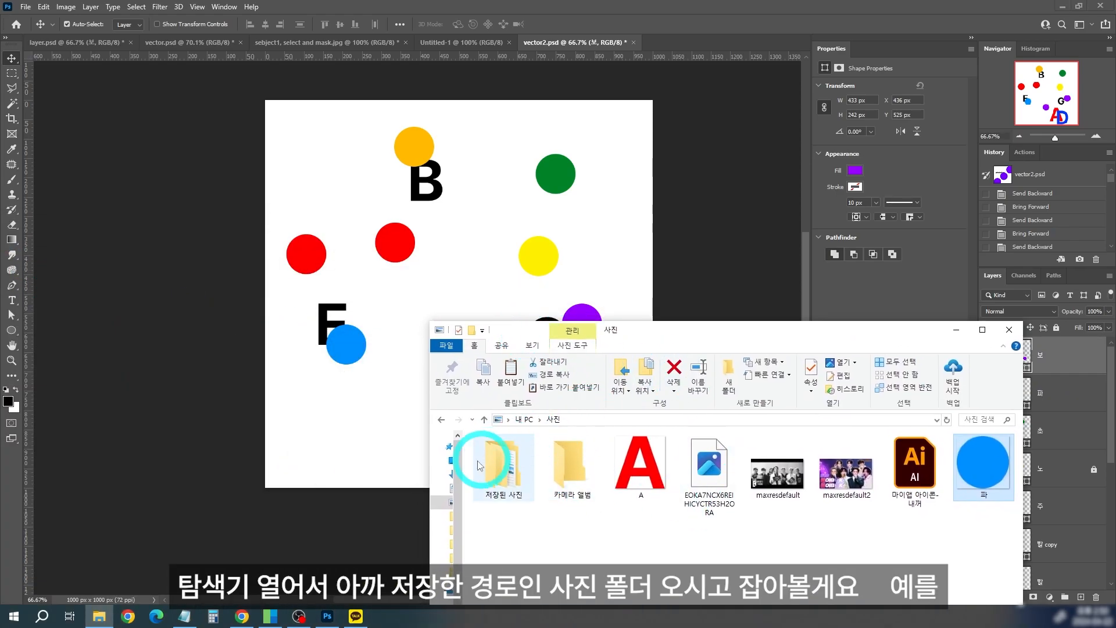
{"action": "left_click_drag", "start_coordinate": [462, 462], "coordinate": [514, 463]}
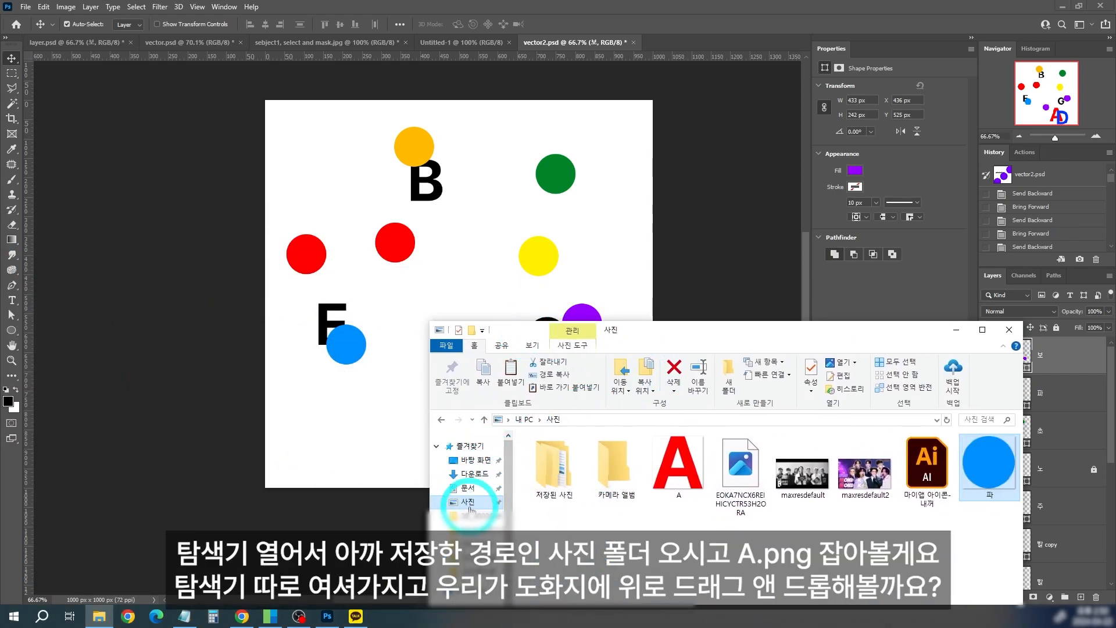
{"action": "left_click", "coordinate": [679, 463]}
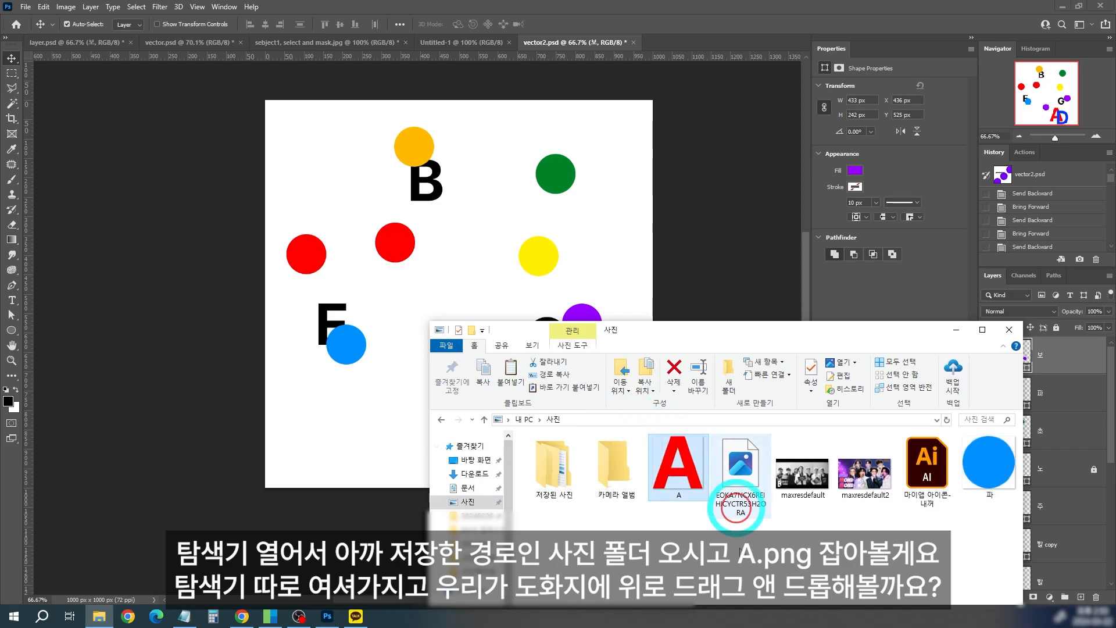
{"action": "left_click_drag", "start_coordinate": [709, 332], "coordinate": [757, 375]}
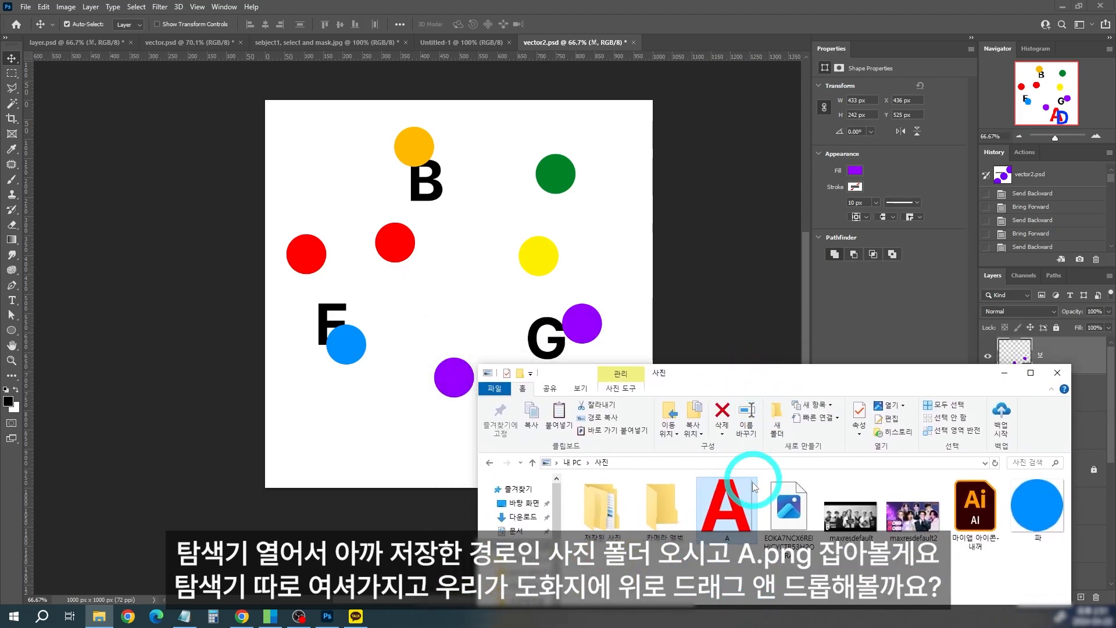
{"action": "mouse_move", "coordinate": [704, 484]}
{"action": "left_mouse_down"}
{"action": "mouse_move", "coordinate": [620, 205]}
{"action": "mouse_move", "coordinate": [470, 185]}
{"action": "mouse_move", "coordinate": [453, 218]}
{"action": "mouse_move", "coordinate": [381, 224]}
{"action": "left_mouse_up"}
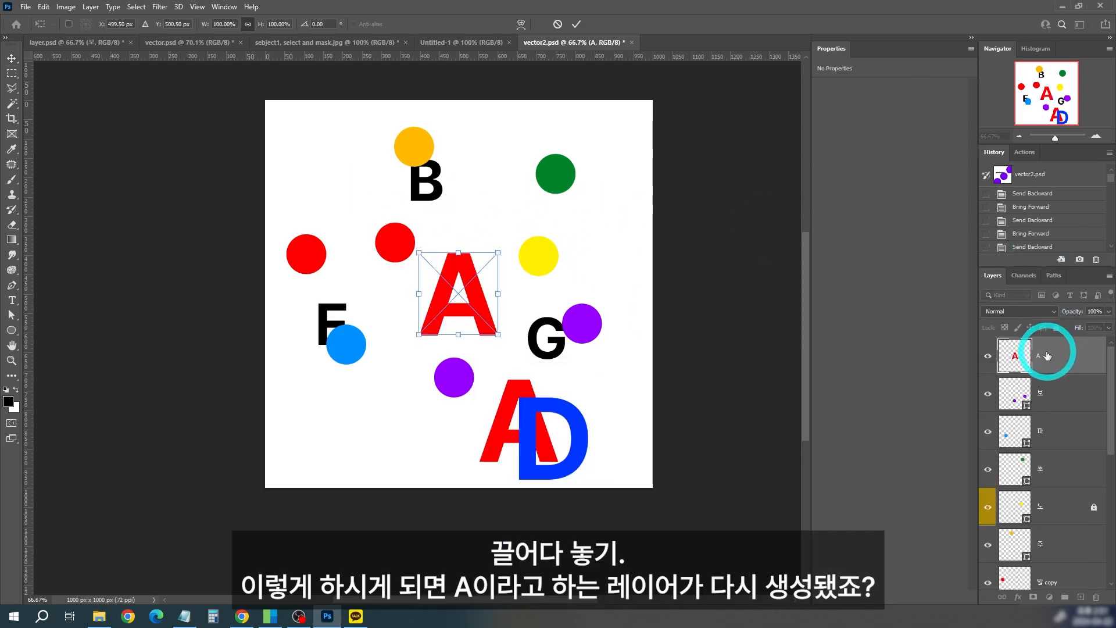
{"action": "left_click_drag", "start_coordinate": [474, 308], "coordinate": [461, 143]}
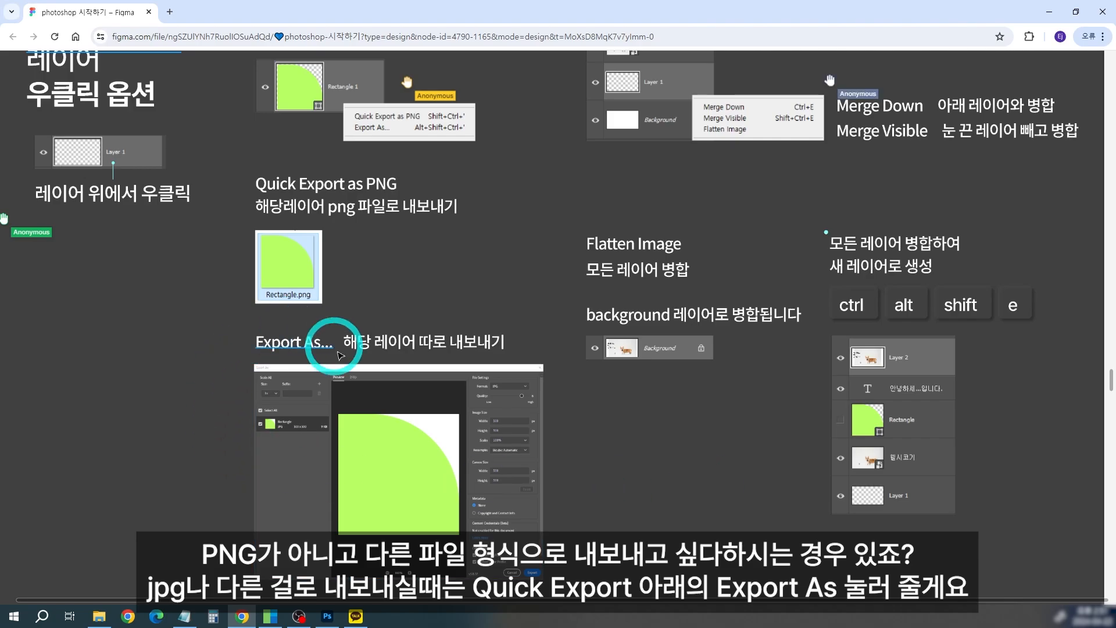
Step: Switch back to Photoshop, unlock the 알파벳 layer group and shift the blue D text slightly to the right
{"action": "left_click", "coordinate": [327, 617]}
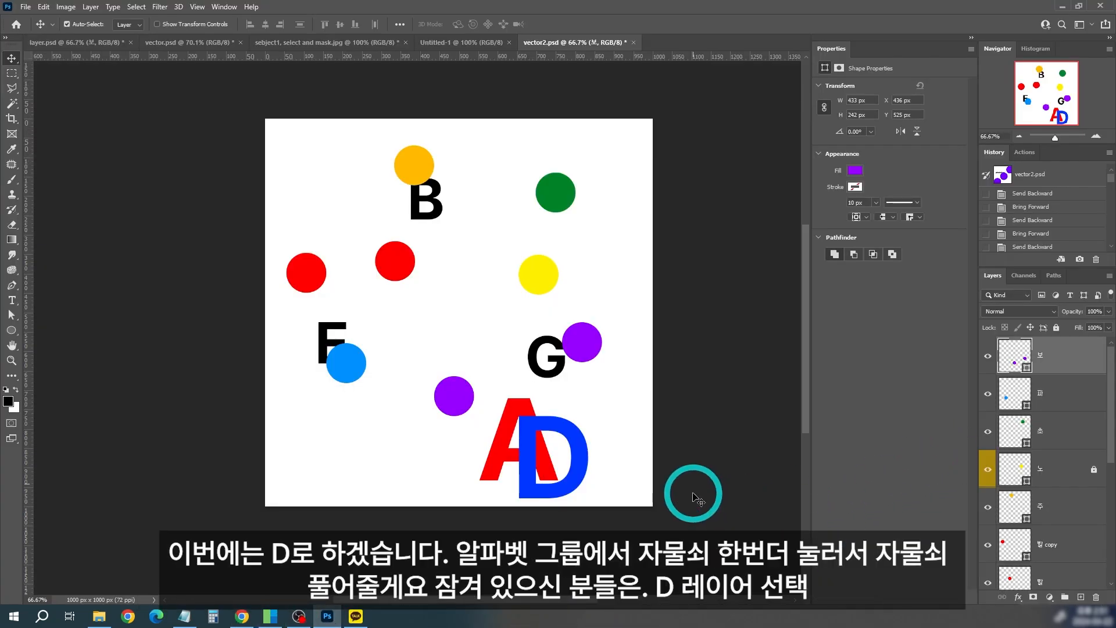
{"action": "scroll", "coordinate": [1089, 520], "scroll_direction": "down", "scroll_amount": 5}
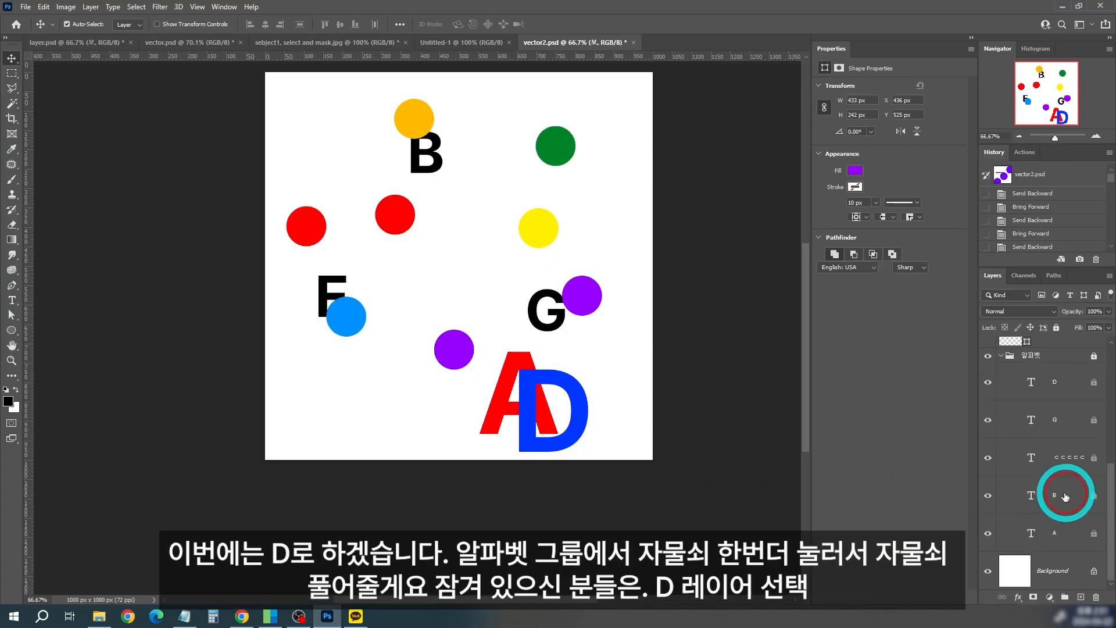
{"action": "left_click", "coordinate": [1061, 355]}
{"action": "left_click", "coordinate": [1056, 328]}
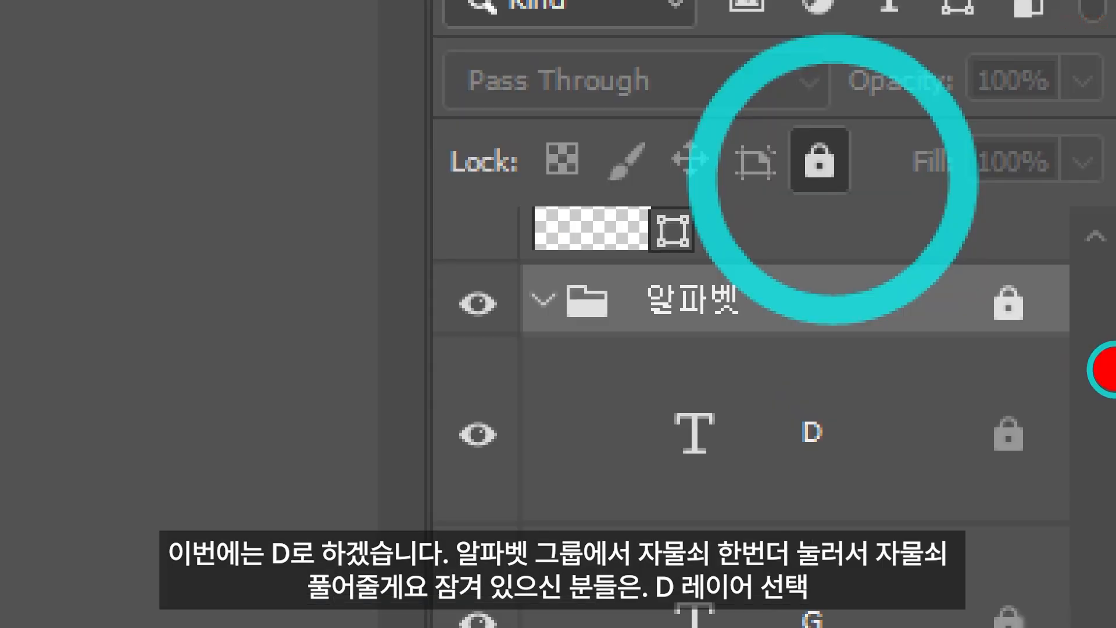
{"action": "left_click", "coordinate": [591, 404]}
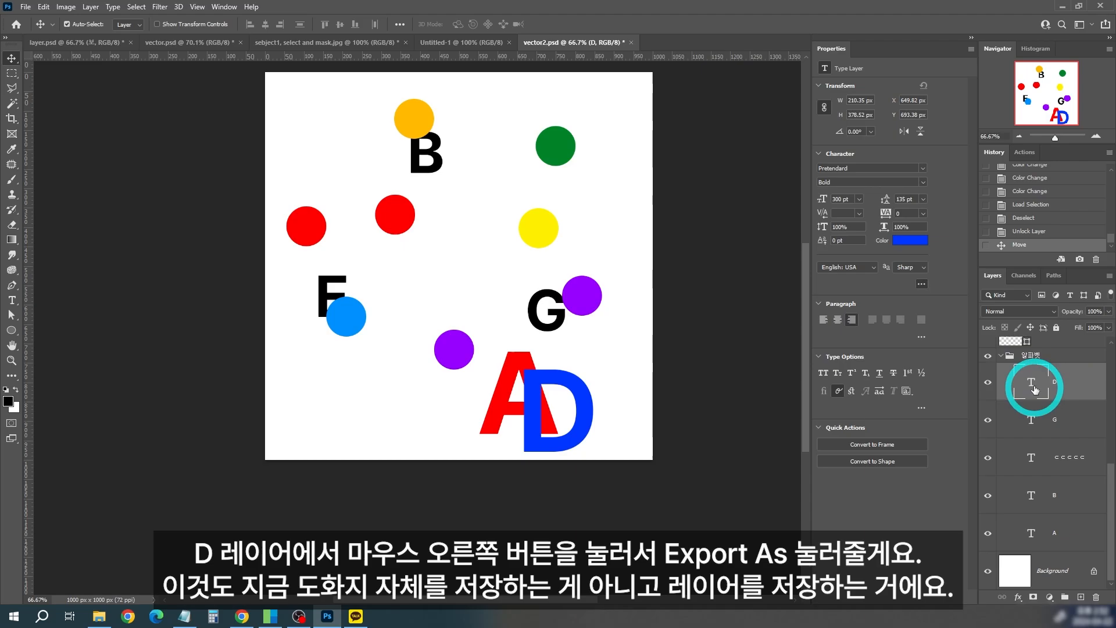
Step: Open the Export As settings for the D text layer
{"action": "right_click", "coordinate": [1084, 379]}
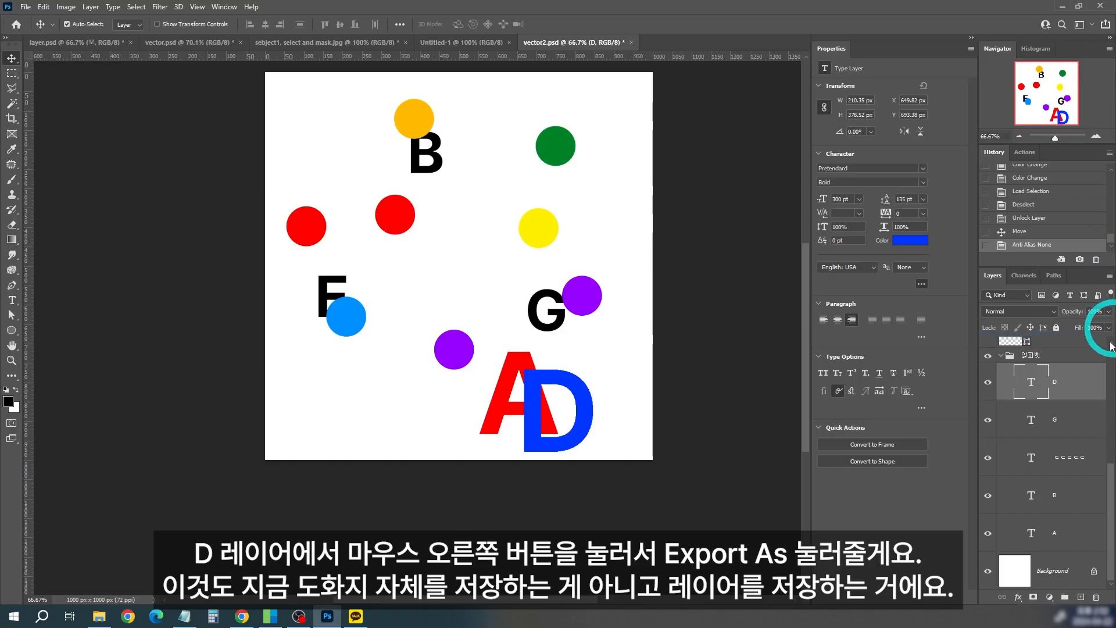
{"action": "right_click", "coordinate": [1093, 325]}
{"action": "left_click", "coordinate": [978, 169]}
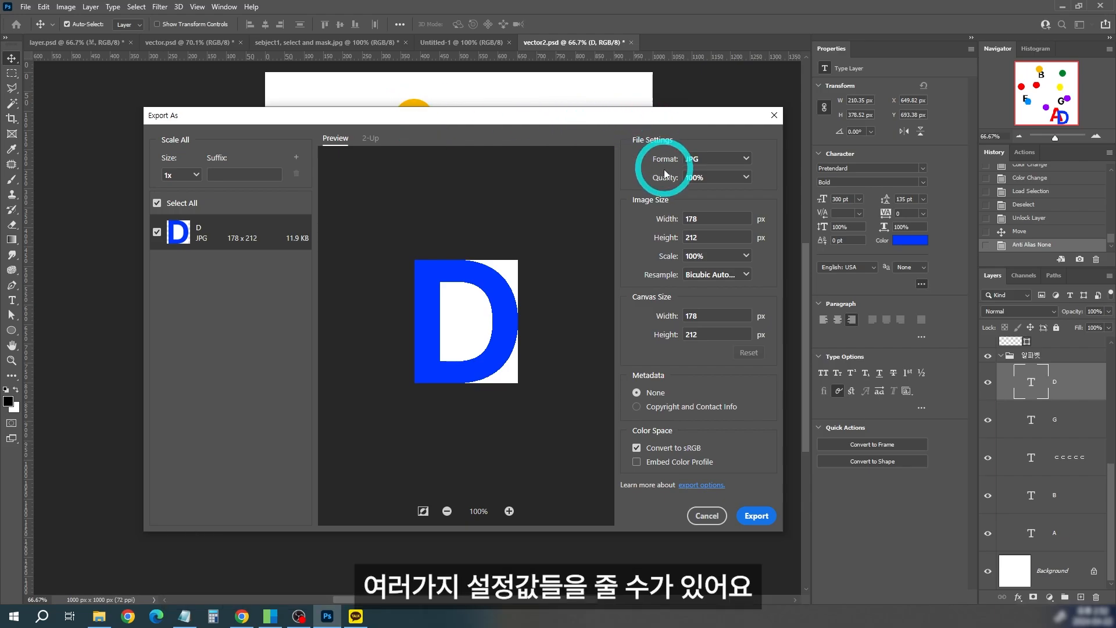
Step: Try a 3x export size for the D image, and return it to 1x
{"action": "left_click", "coordinate": [181, 175]}
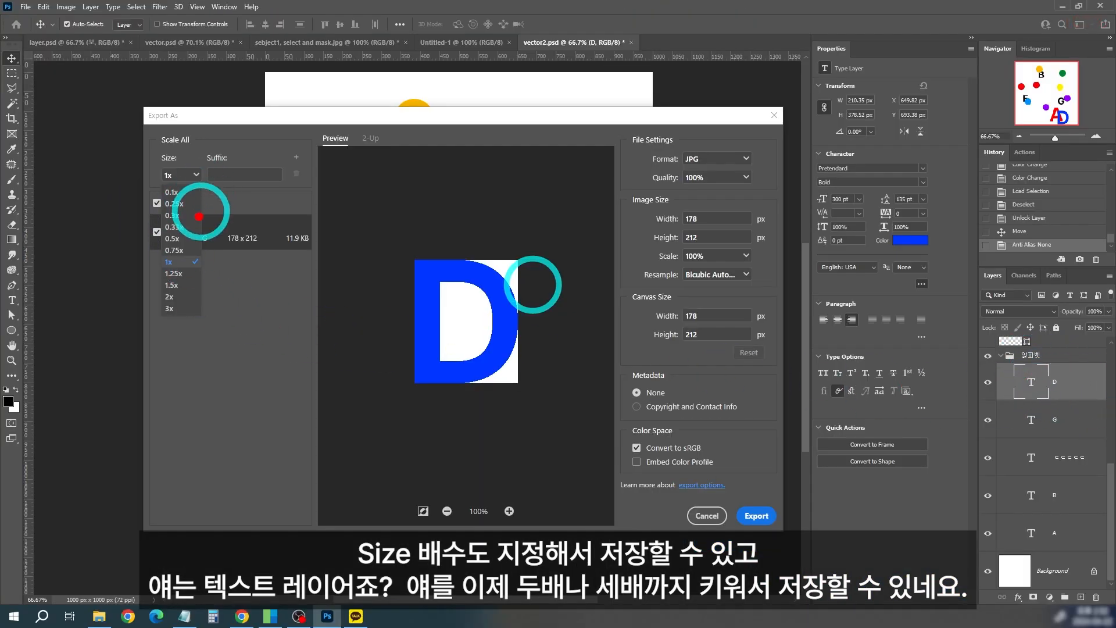
{"action": "left_click", "coordinate": [181, 175]}
{"action": "left_click", "coordinate": [182, 174]}
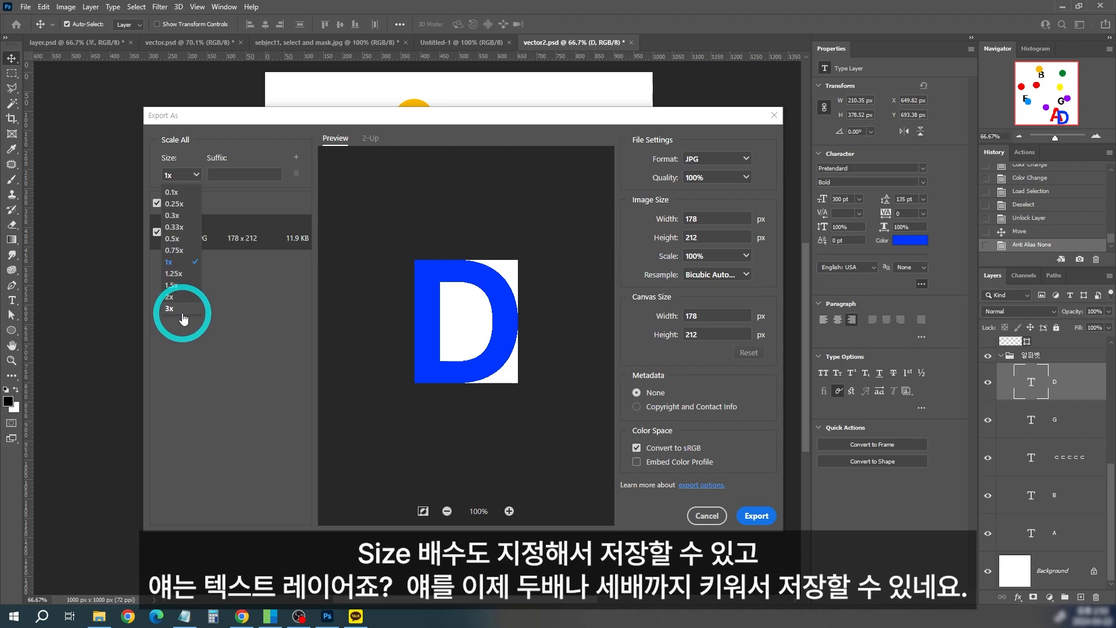
{"action": "left_click", "coordinate": [182, 316]}
{"action": "left_click", "coordinate": [198, 176]}
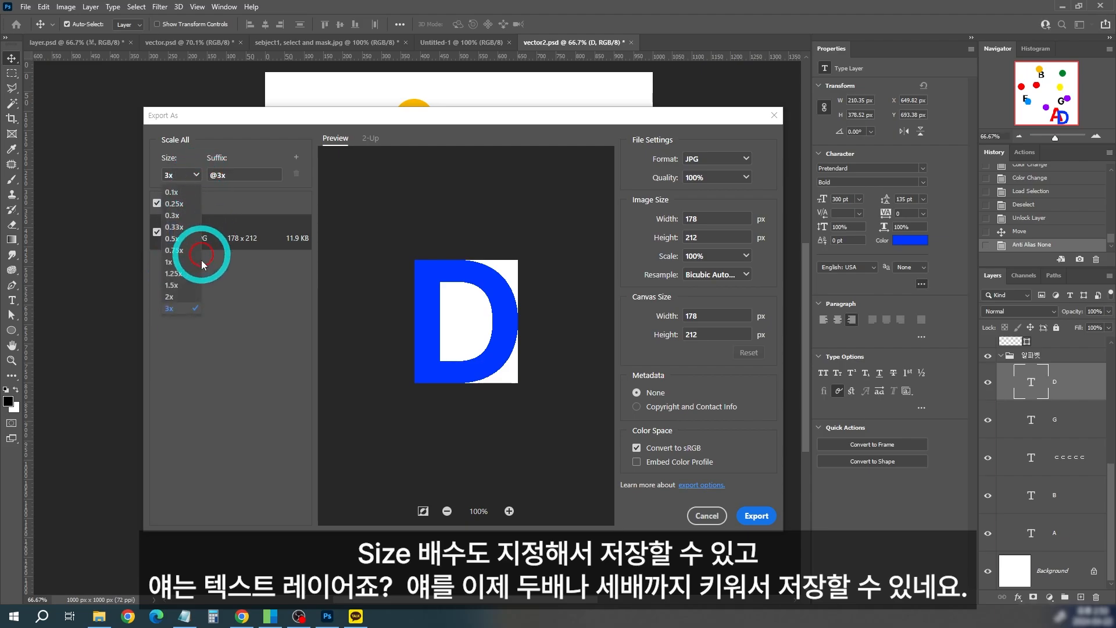
{"action": "left_click", "coordinate": [189, 175]}
{"action": "left_click", "coordinate": [189, 175]}
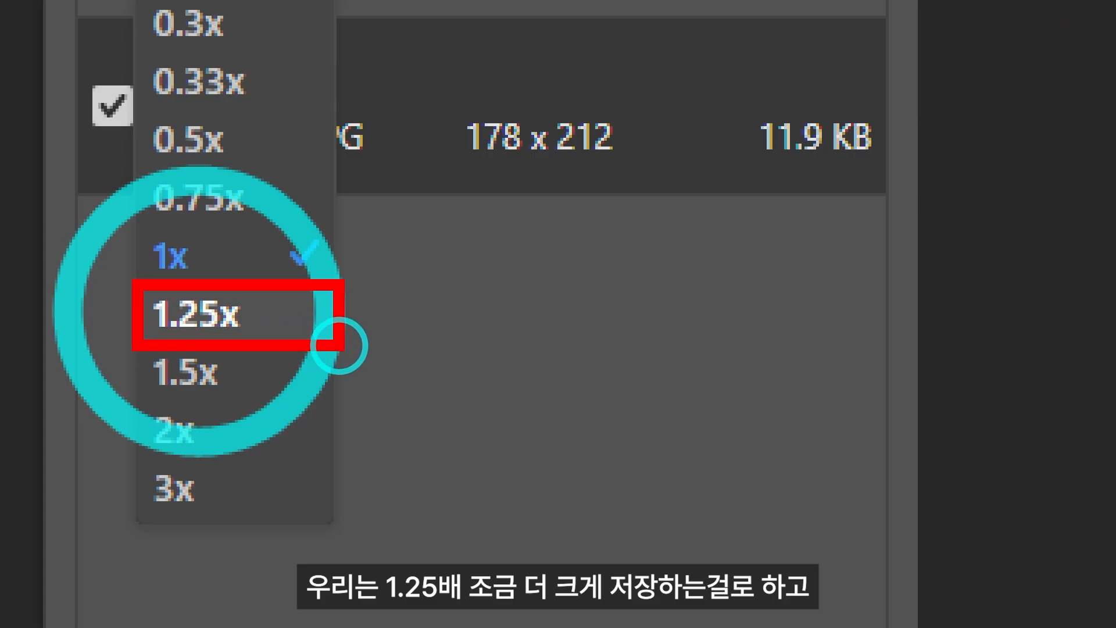
{"action": "left_click", "coordinate": [198, 311]}
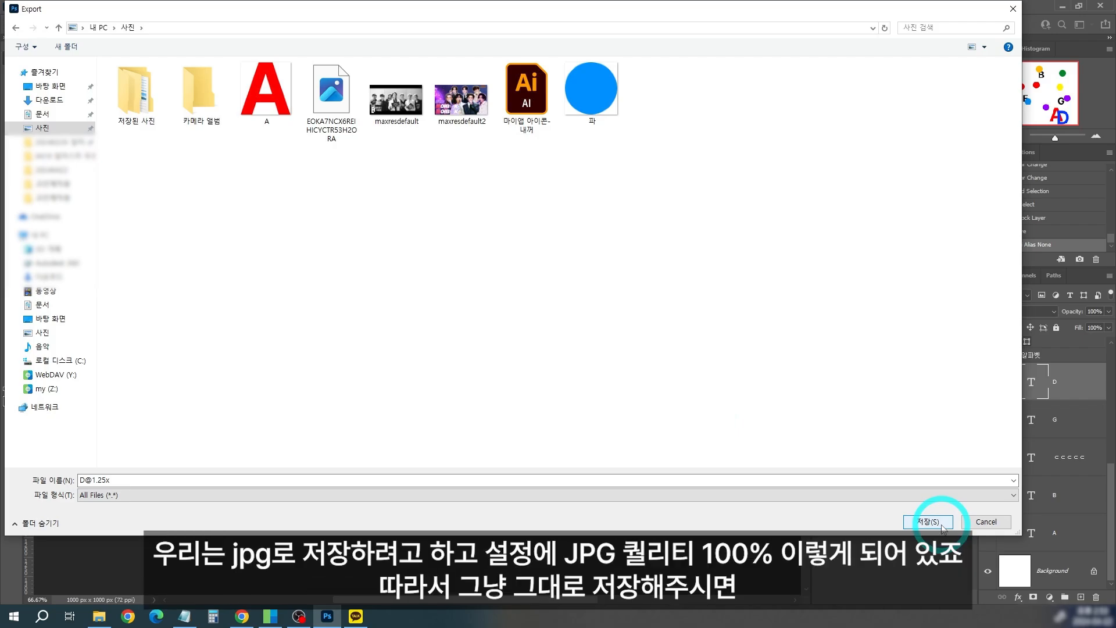
{"action": "left_click", "coordinate": [944, 529]}
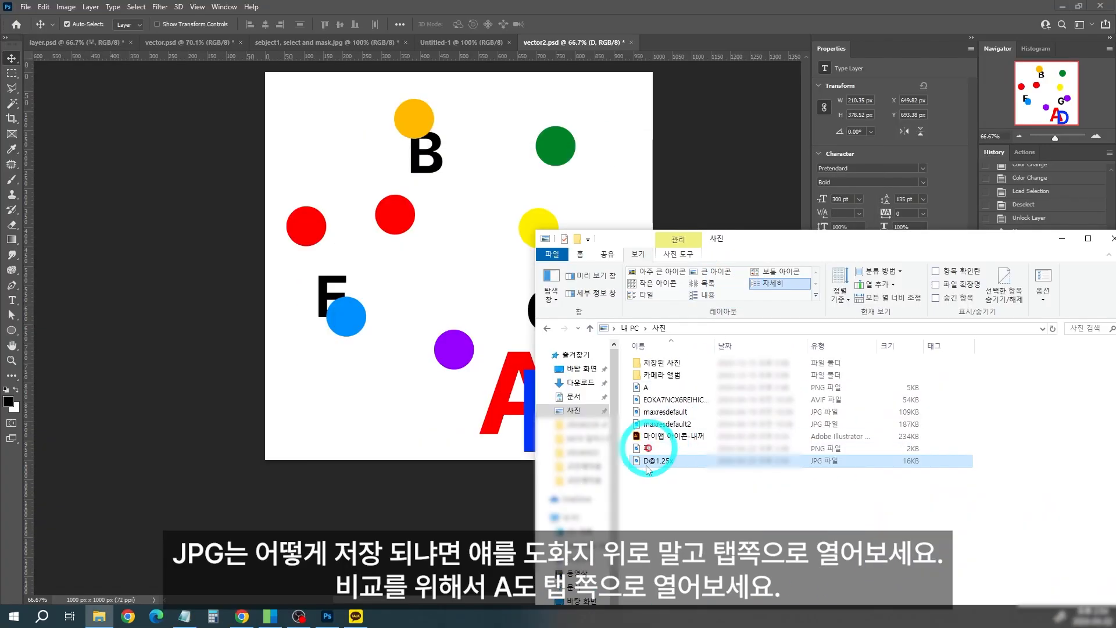
{"action": "left_click_drag", "start_coordinate": [692, 456], "coordinate": [667, 26]}
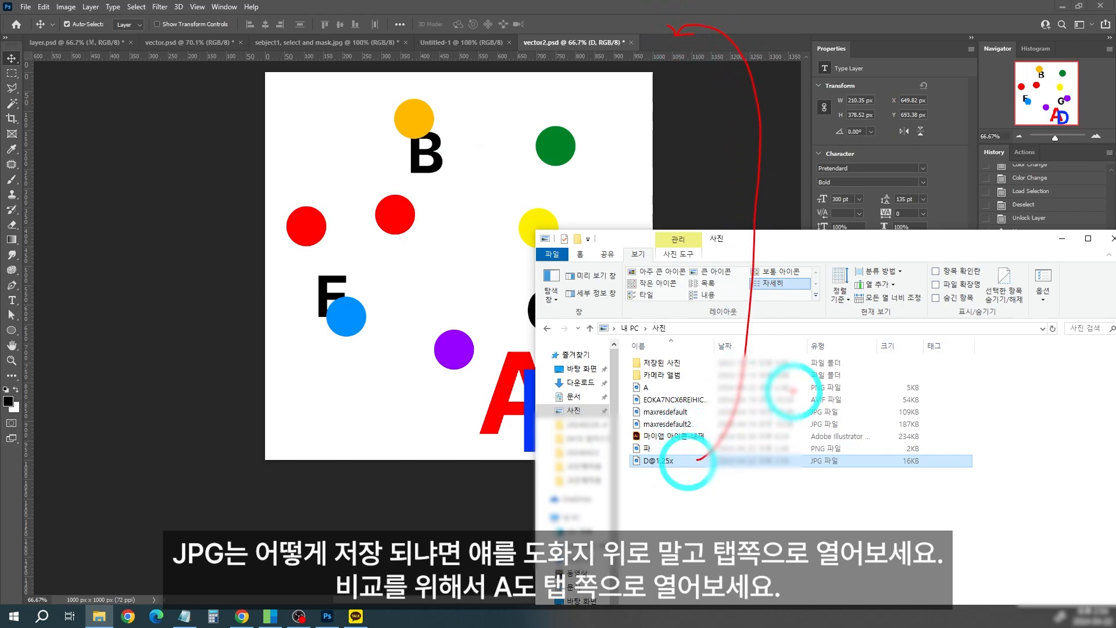
{"action": "mouse_move", "coordinate": [690, 385]}
{"action": "left_mouse_down"}
{"action": "mouse_move", "coordinate": [723, 375]}
{"action": "mouse_move", "coordinate": [860, 114]}
{"action": "left_mouse_up"}
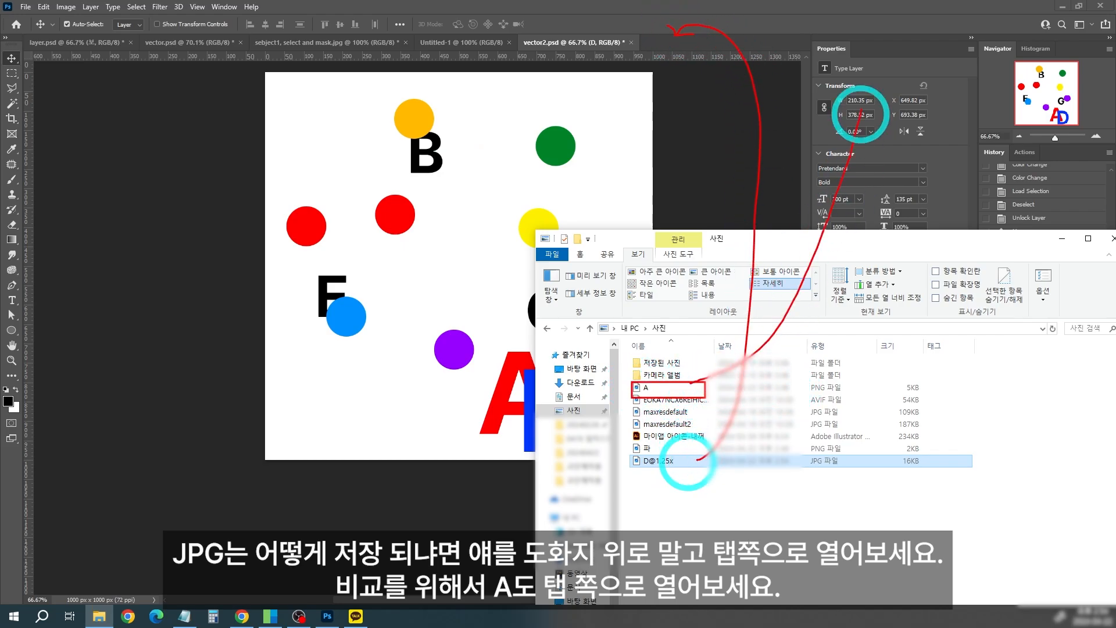
{"action": "left_click_drag", "start_coordinate": [761, 25], "coordinate": [758, 35]}
{"action": "left_click_drag", "start_coordinate": [758, 9], "coordinate": [808, 28]}
{"action": "key", "text": "b"}
{"action": "left_click_drag", "start_coordinate": [656, 394], "coordinate": [399, 169]}
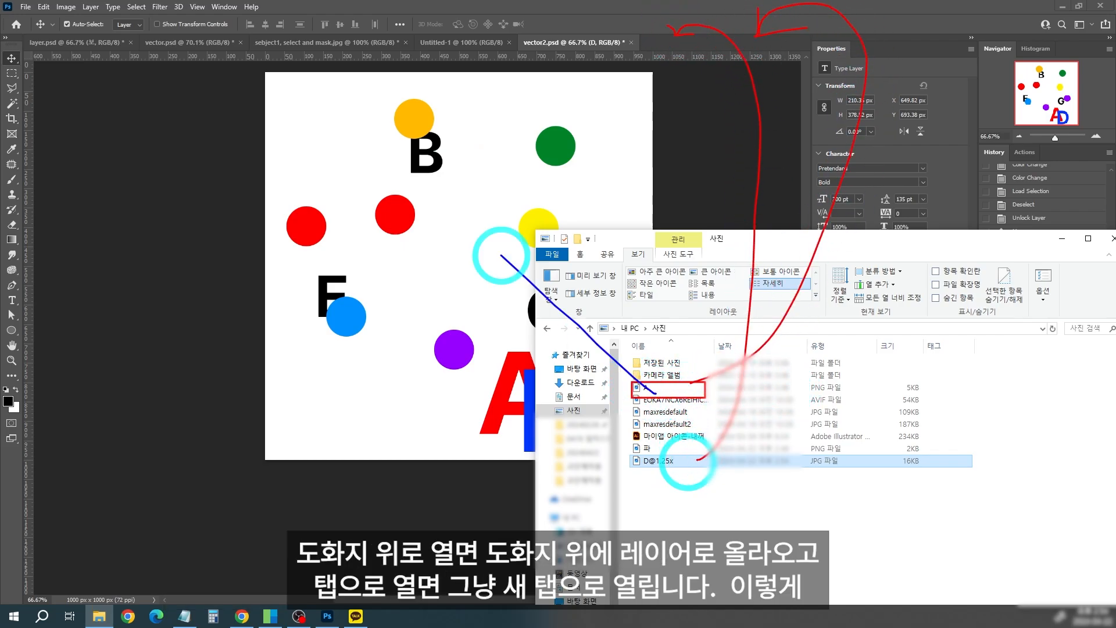
{"action": "left_click_drag", "start_coordinate": [398, 169], "coordinate": [464, 180]}
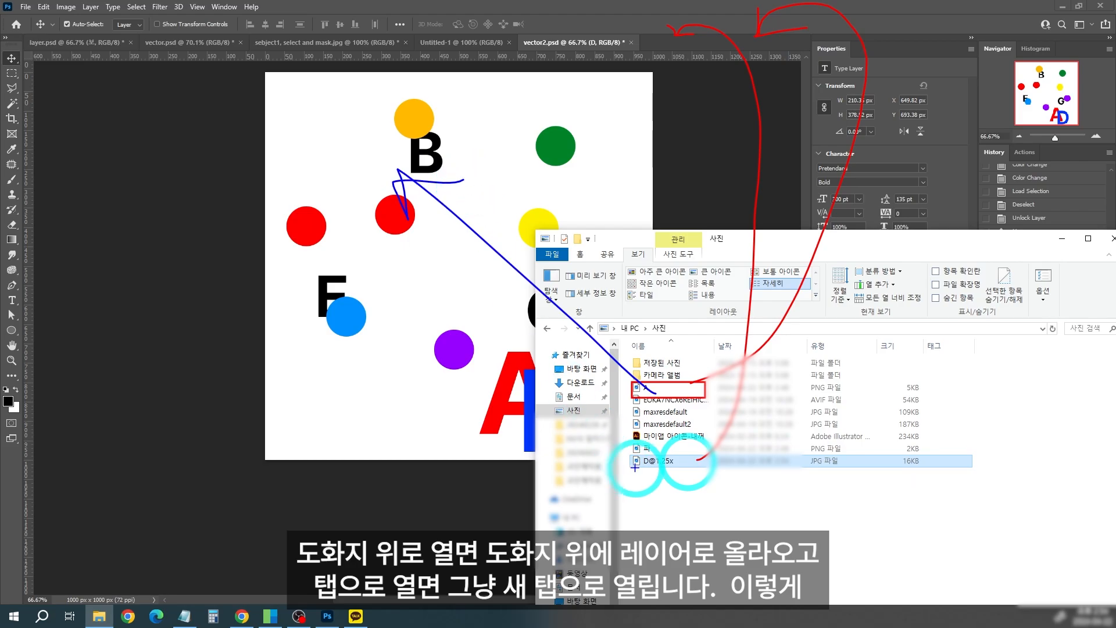
{"action": "left_click_drag", "start_coordinate": [636, 468], "coordinate": [414, 338]}
{"action": "mouse_move", "coordinate": [405, 335]}
{"action": "left_mouse_down"}
{"action": "mouse_move", "coordinate": [408, 349]}
{"action": "mouse_move", "coordinate": [464, 334]}
{"action": "left_mouse_up"}
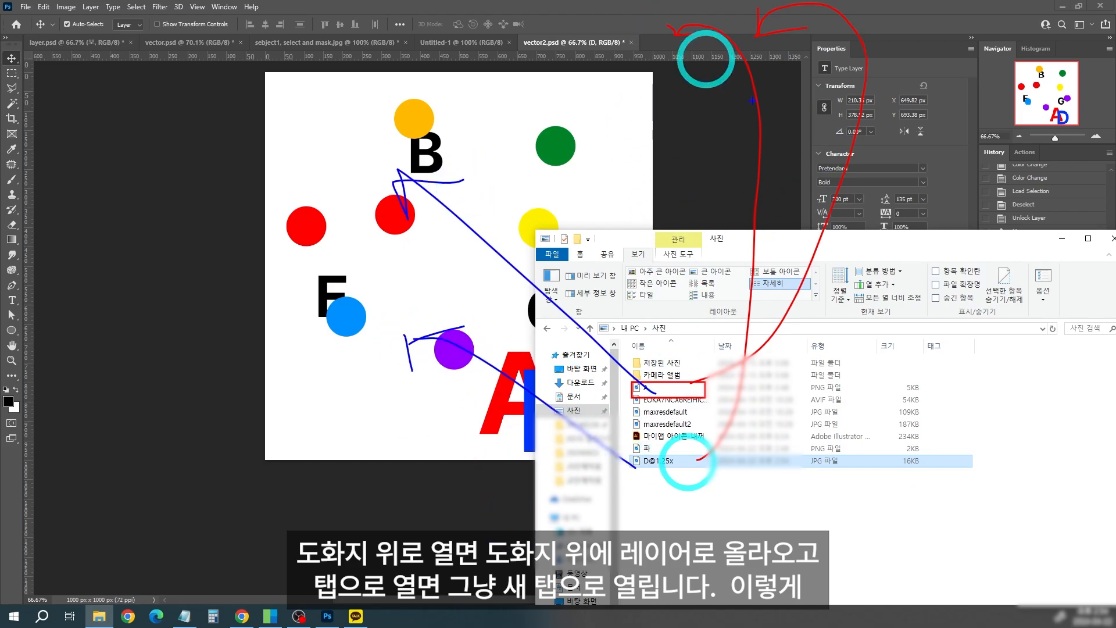
{"action": "key", "text": "e"}
{"action": "left_click", "coordinate": [645, 387]}
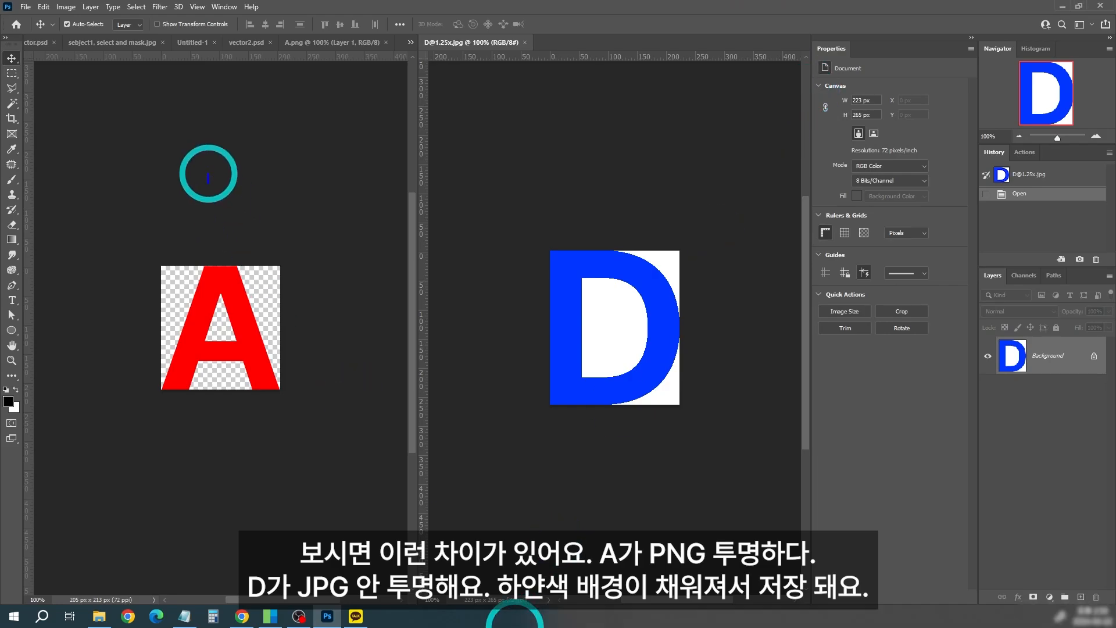
{"action": "left_click", "coordinate": [207, 174]}
{"action": "type", "text": "png"}
{"action": "left_click", "coordinate": [468, 182]}
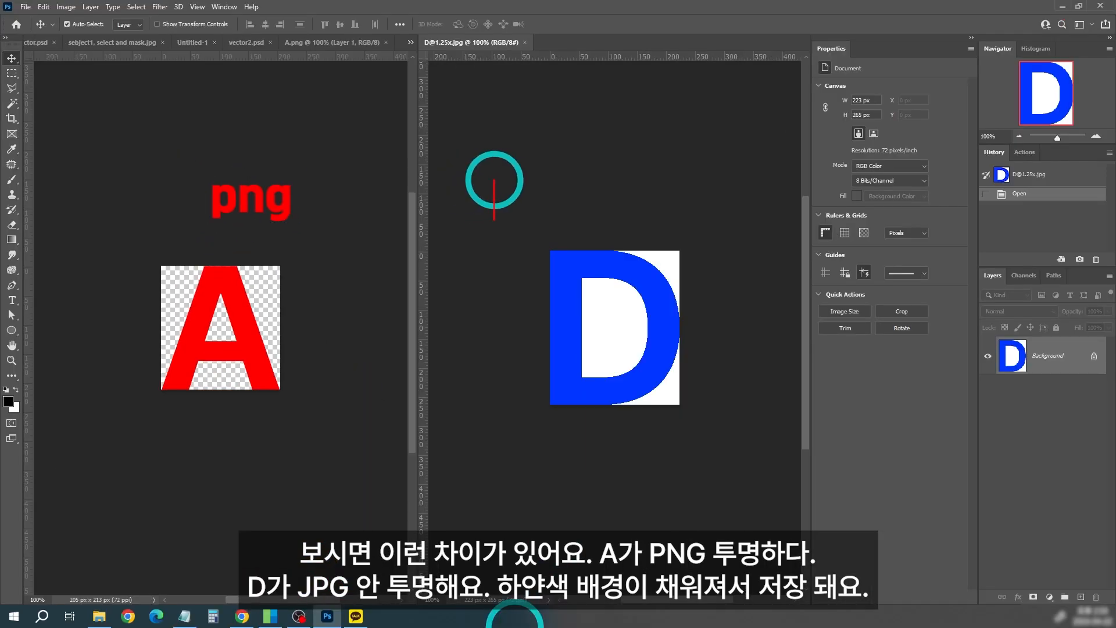
{"action": "left_click", "coordinate": [551, 174]}
{"action": "type", "text": "j"}
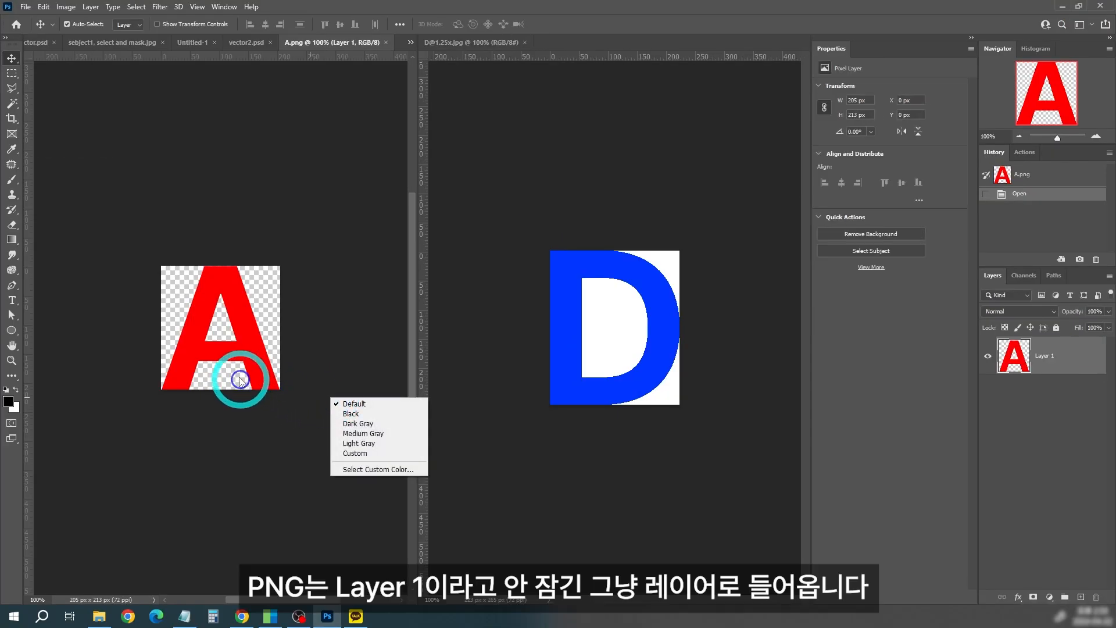
{"action": "left_click", "coordinate": [236, 368]}
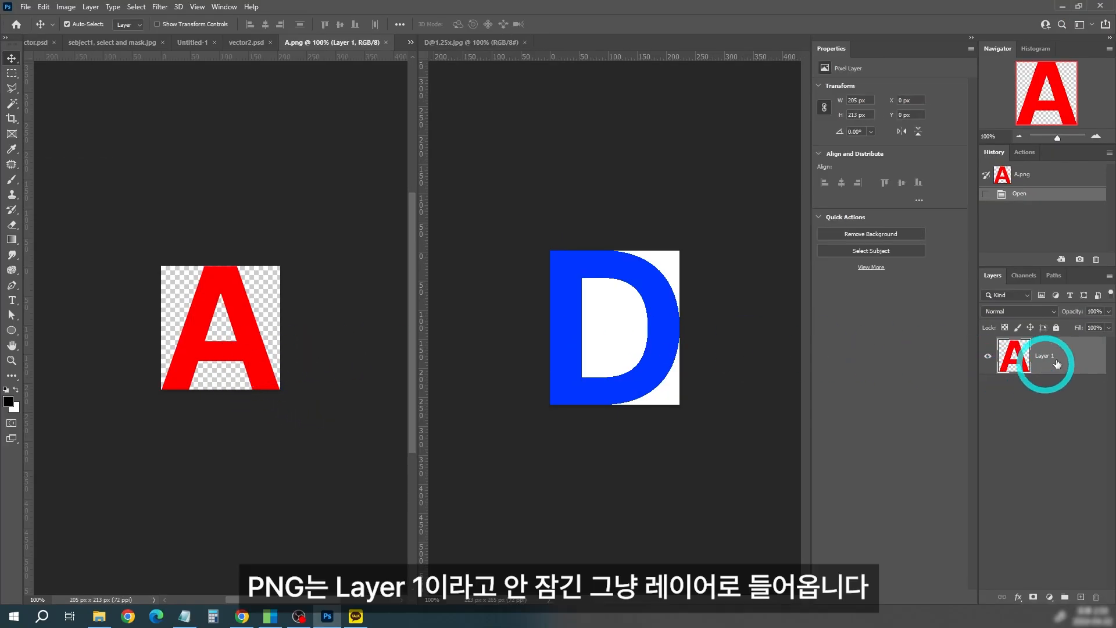
{"action": "mouse_move", "coordinate": [236, 341]}
{"action": "left_mouse_down"}
{"action": "mouse_move", "coordinate": [251, 335]}
{"action": "mouse_move", "coordinate": [235, 340]}
{"action": "left_mouse_up"}
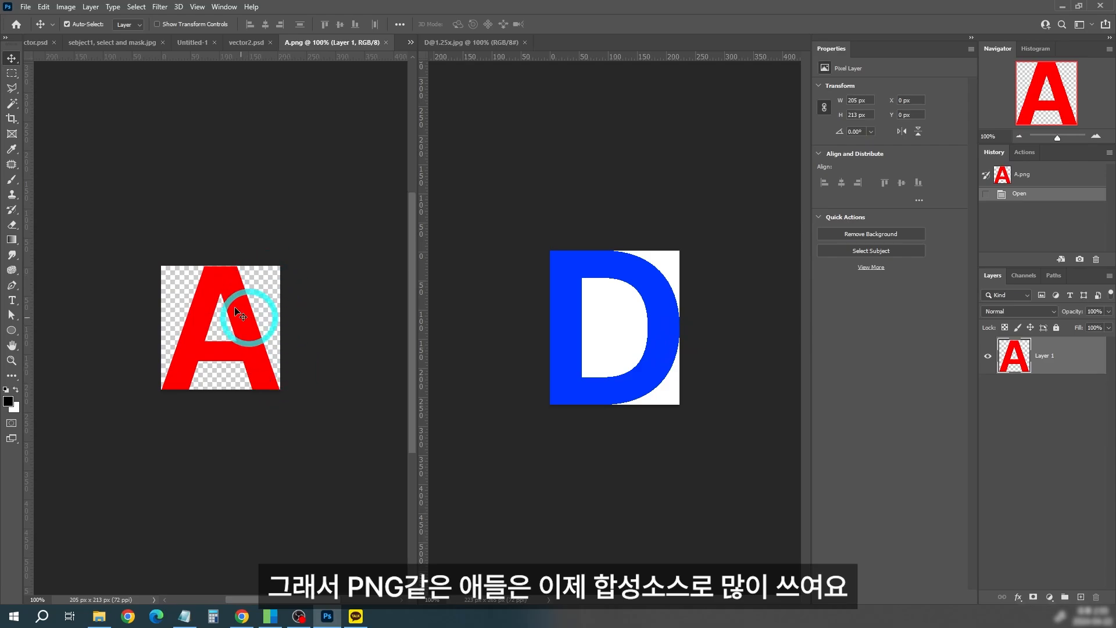
Step: In vector2.psd, place the Black Cloud Smoke image above the 보 layer and move it around over the shapes
{"action": "left_click", "coordinate": [243, 42]}
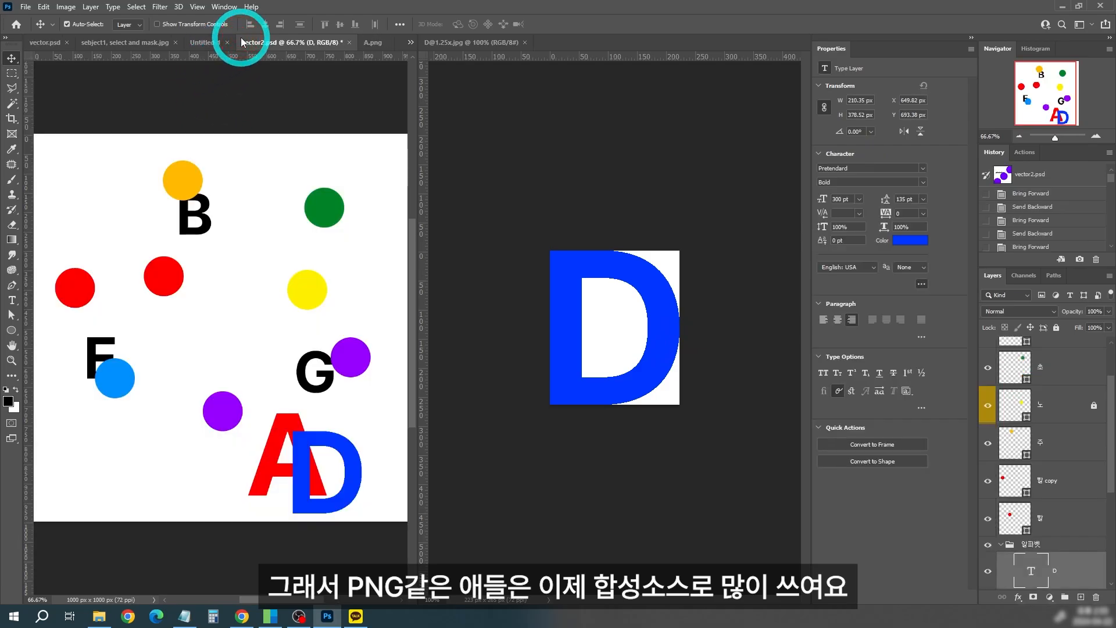
{"action": "left_click", "coordinate": [572, 322]}
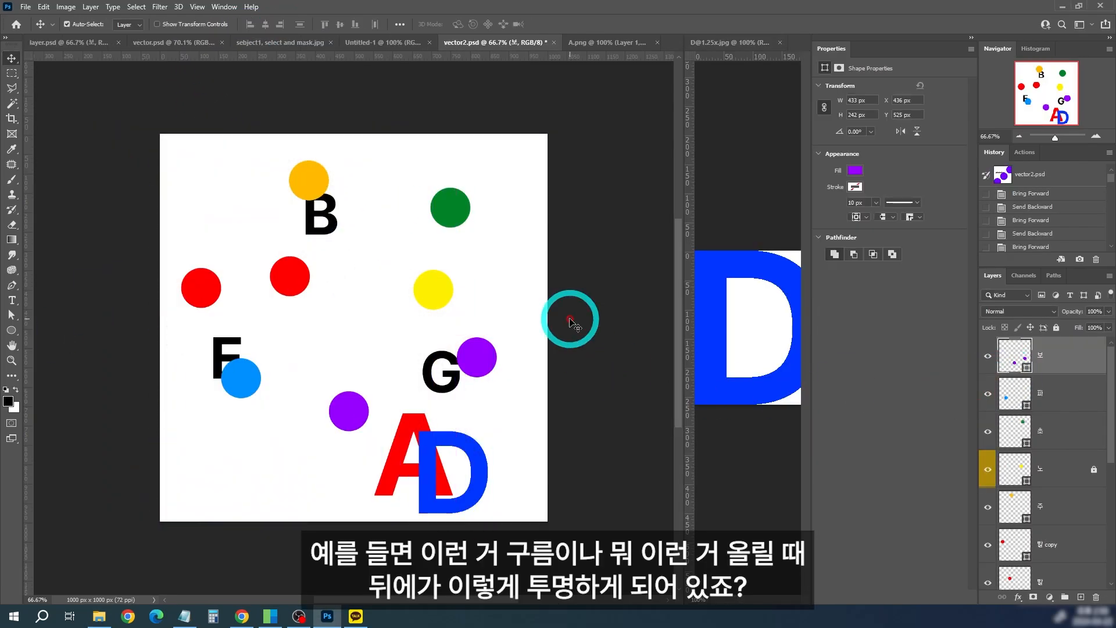
{"action": "left_click_drag", "start_coordinate": [571, 322], "coordinate": [399, 269]}
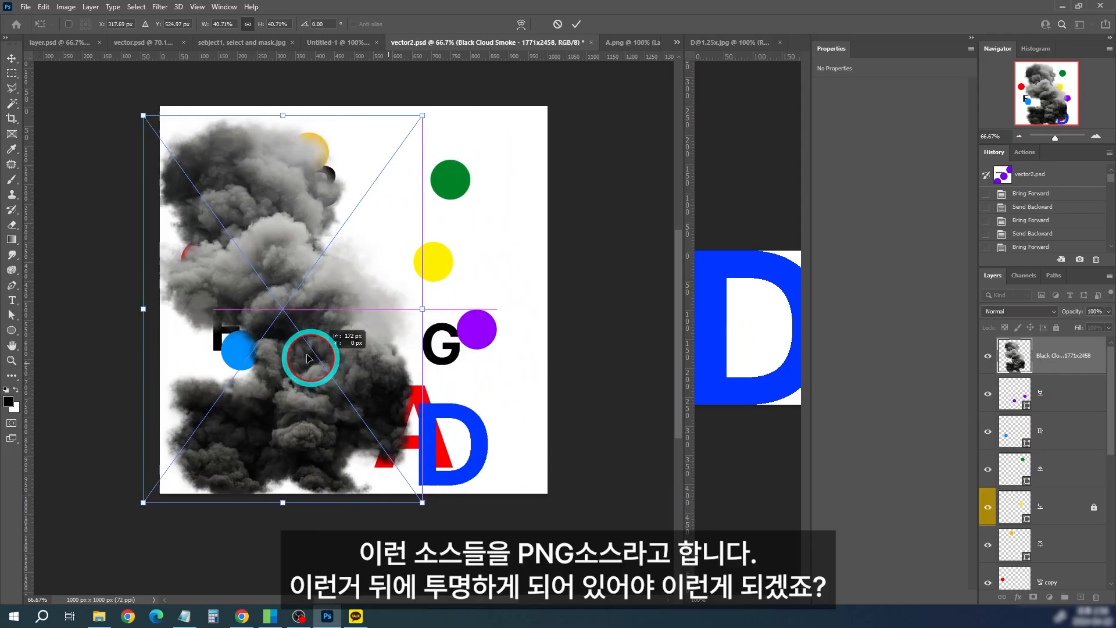
{"action": "left_click_drag", "start_coordinate": [366, 337], "coordinate": [443, 369]}
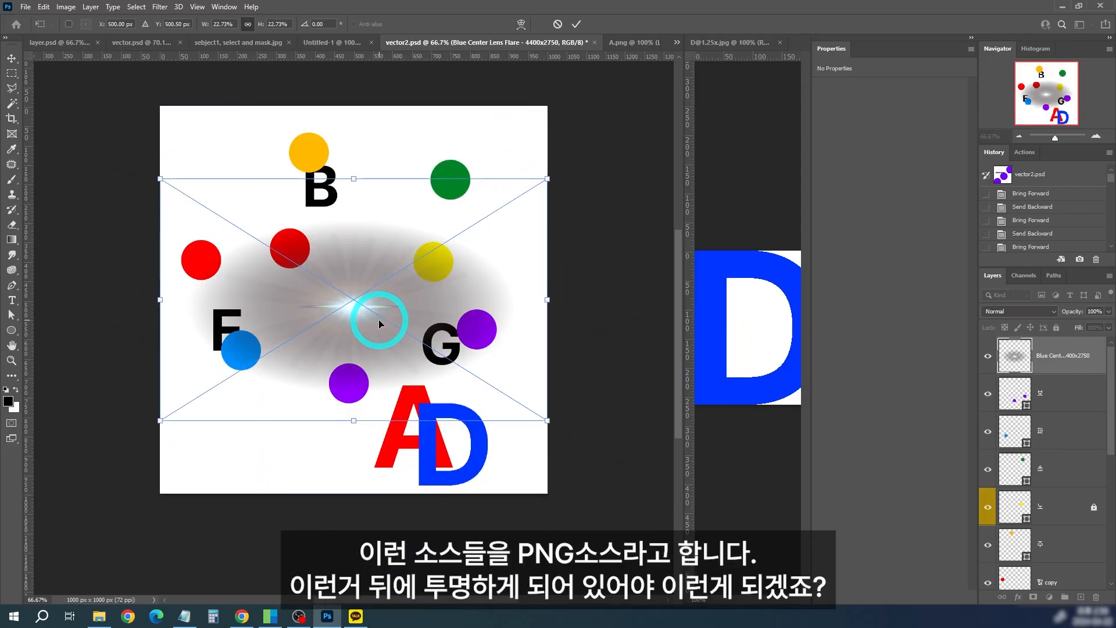
{"action": "left_click_drag", "start_coordinate": [378, 319], "coordinate": [399, 260]}
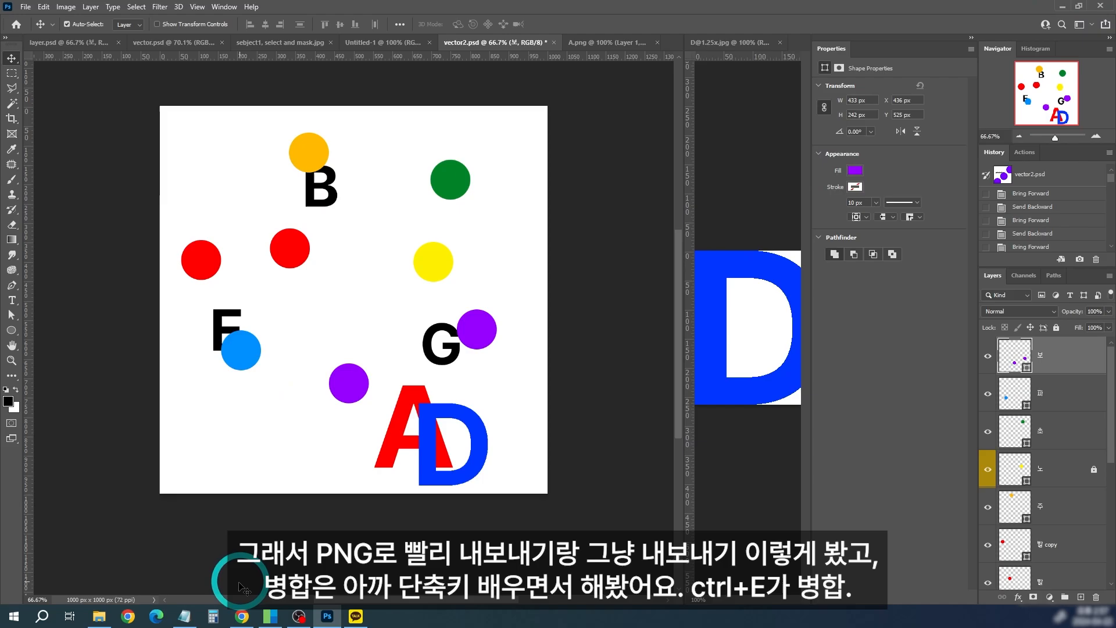
Step: Review the layer merging notes on the Figma page in Chrome
{"action": "left_click", "coordinate": [242, 617]}
{"action": "scroll", "coordinate": [722, 355], "scroll_direction": "up", "scroll_amount": 3}
{"action": "scroll", "coordinate": [578, 481], "scroll_direction": "up", "scroll_amount": 2}
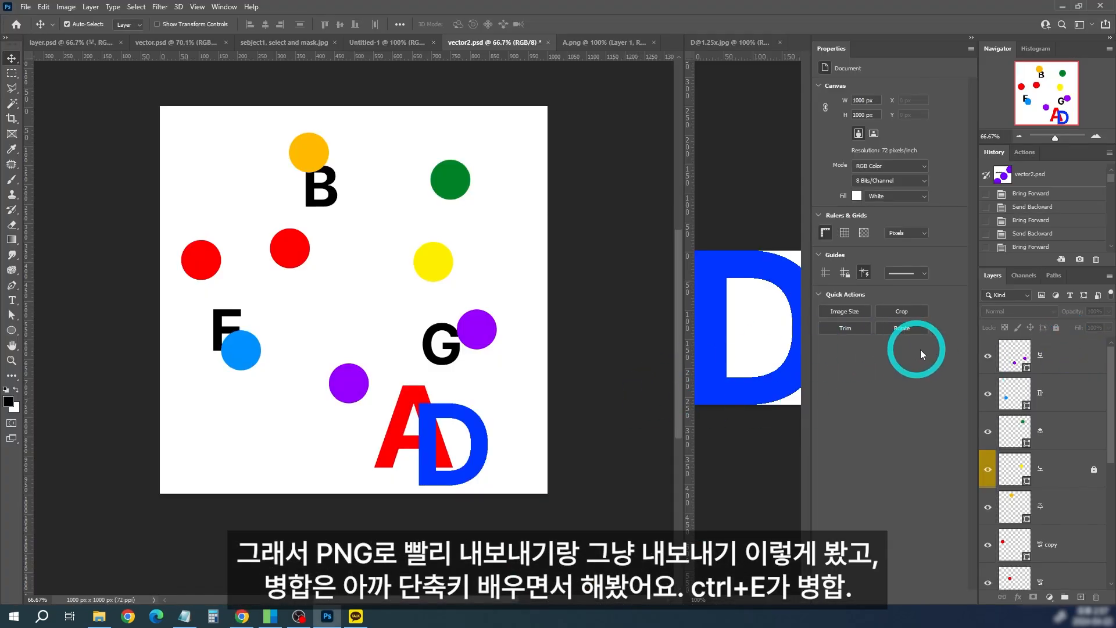
Step: Select the 보 shape layer and add a new empty layer directly above it
{"action": "left_click", "coordinate": [1062, 364]}
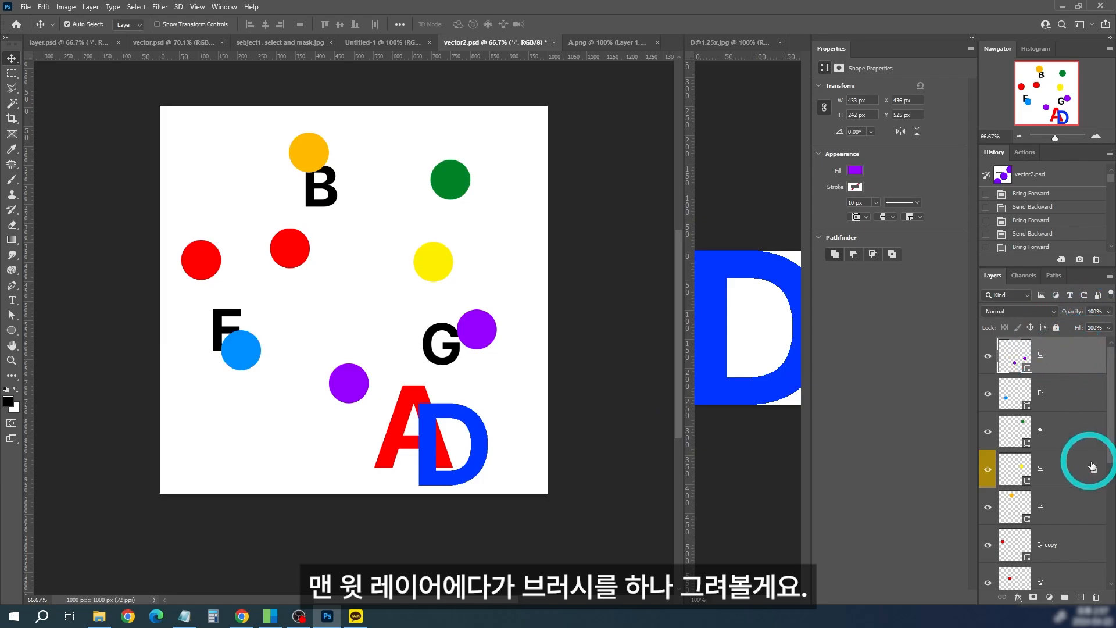
{"action": "left_click", "coordinate": [561, 369]}
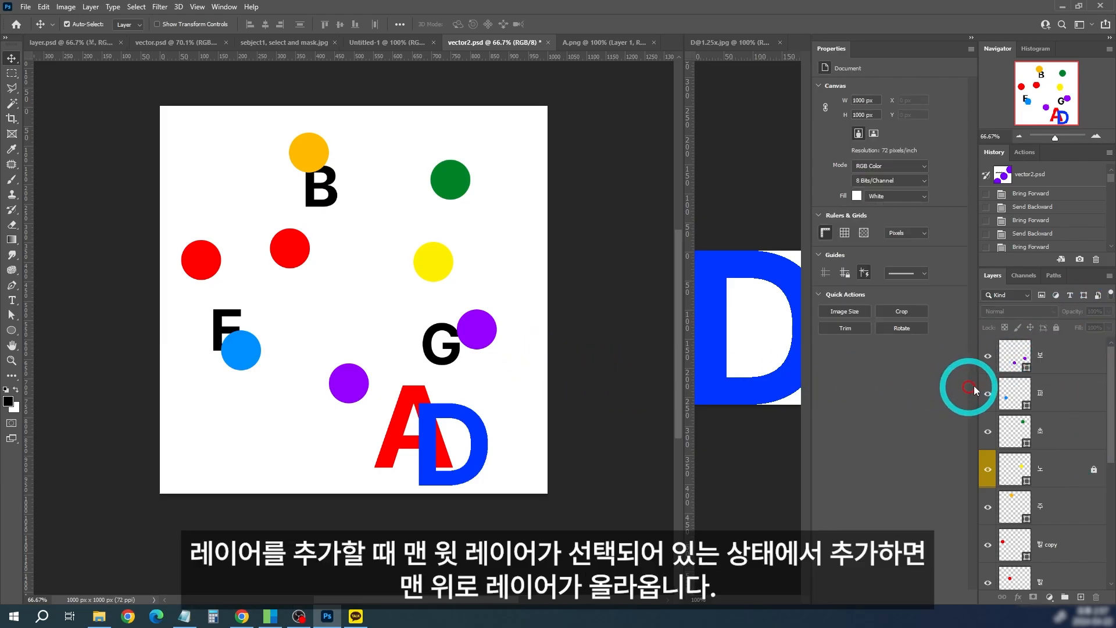
{"action": "left_click", "coordinate": [1064, 365]}
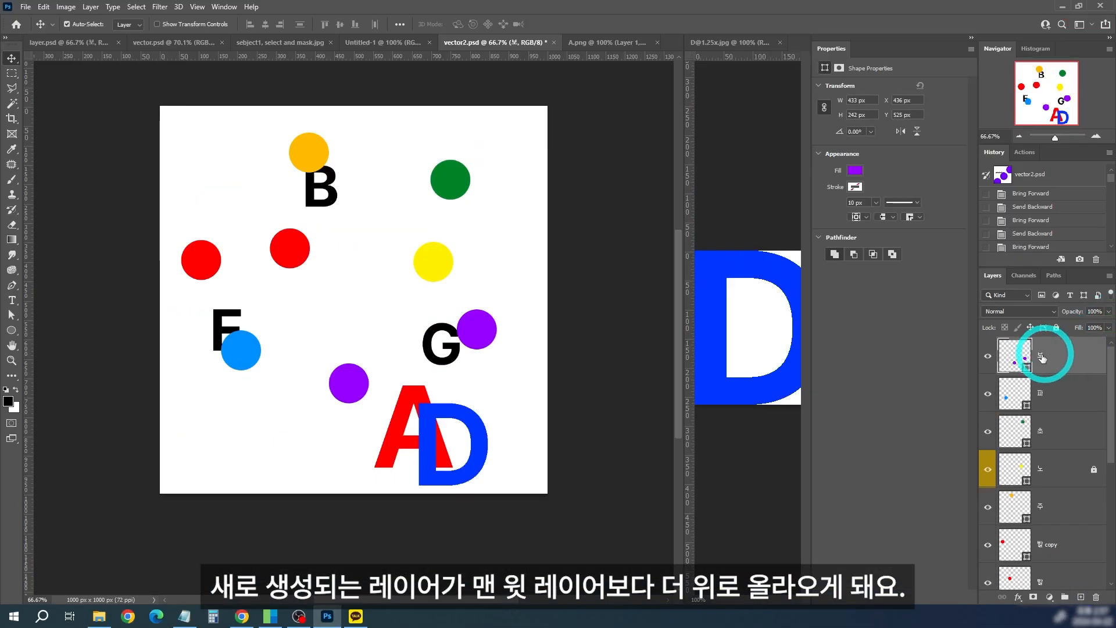
{"action": "left_click", "coordinate": [1081, 597]}
{"action": "key", "text": "ctrl+z"}
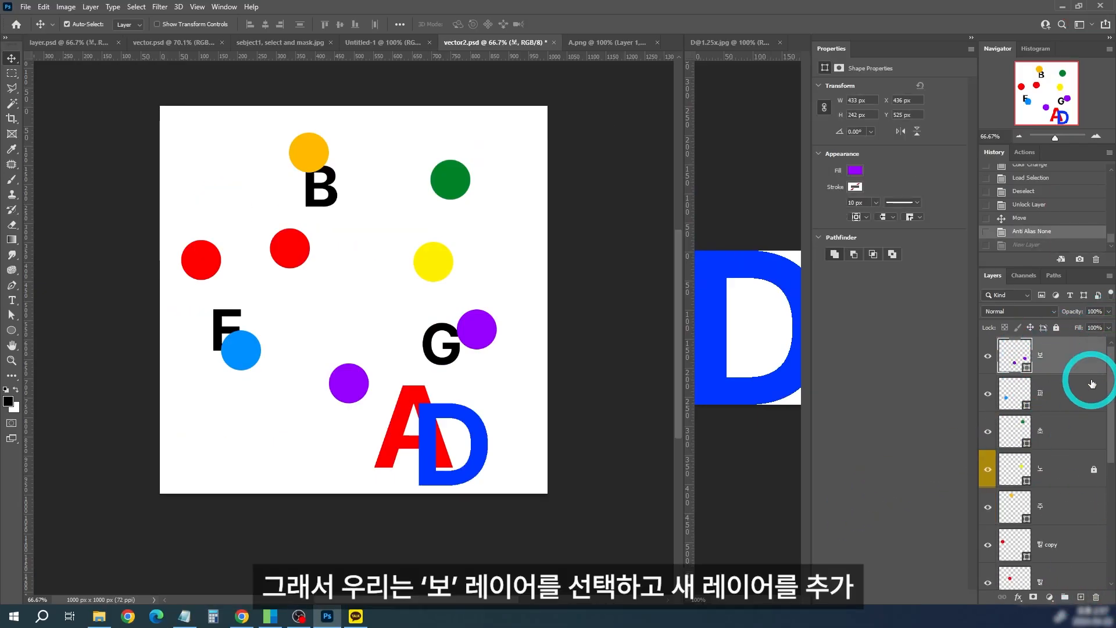
{"action": "left_click", "coordinate": [1081, 598]}
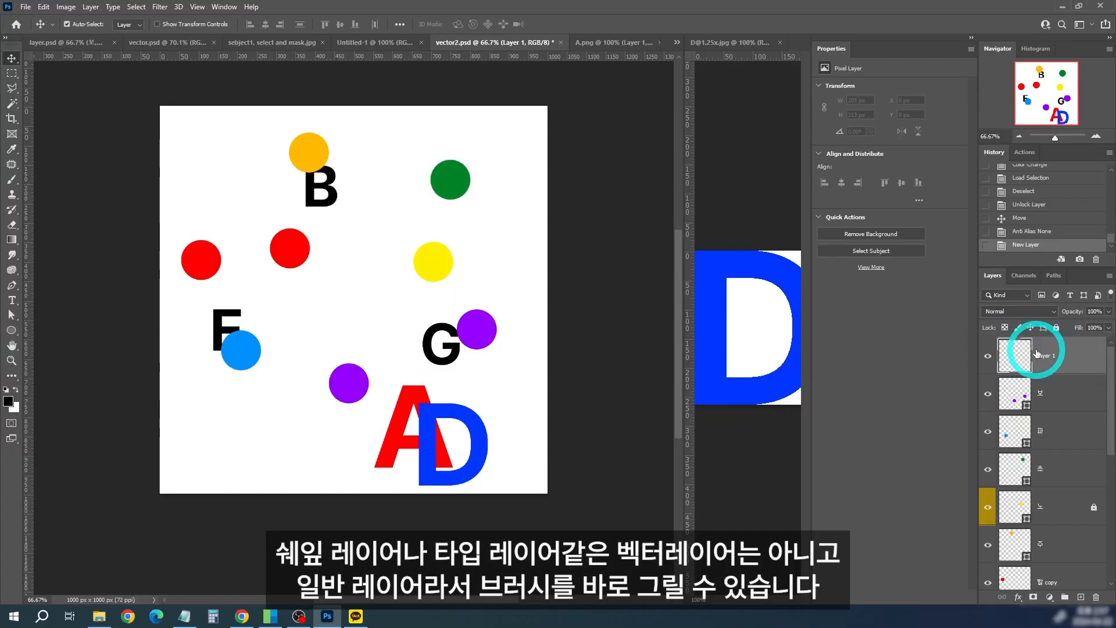
Step: Paint a large black smiley face with two eyes and a mouth on the new layer with the Brush tool
{"action": "left_click", "coordinate": [12, 179]}
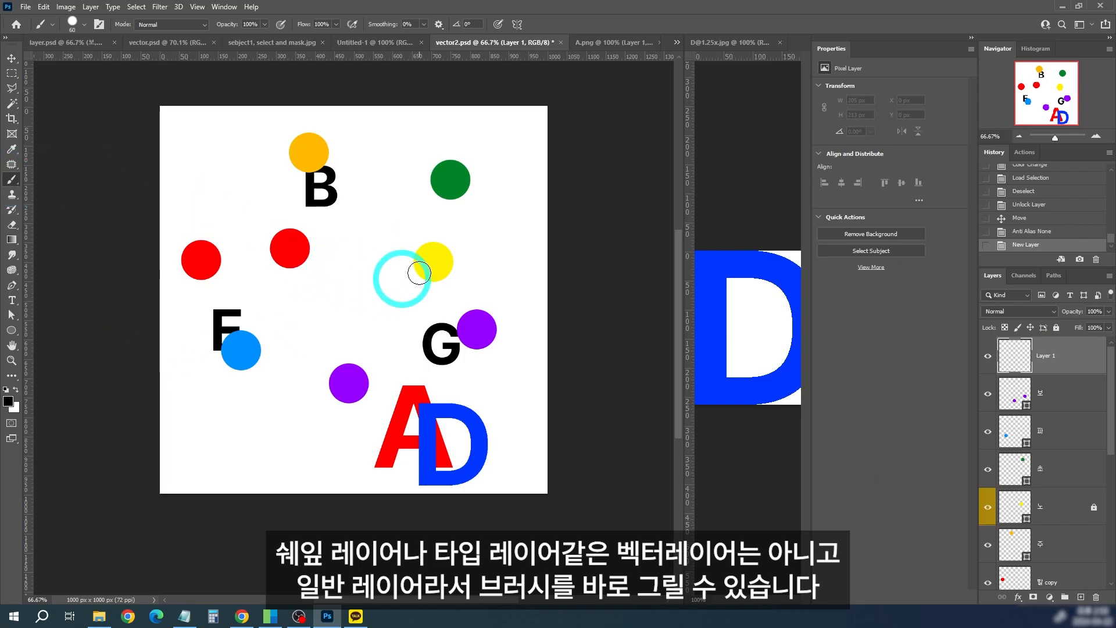
{"action": "key", "text": "bracketleft"}
{"action": "key", "text": "bracketleft"}
{"action": "left_click_drag", "start_coordinate": [337, 249], "coordinate": [397, 261]}
{"action": "key", "text": "ctrl+z"}
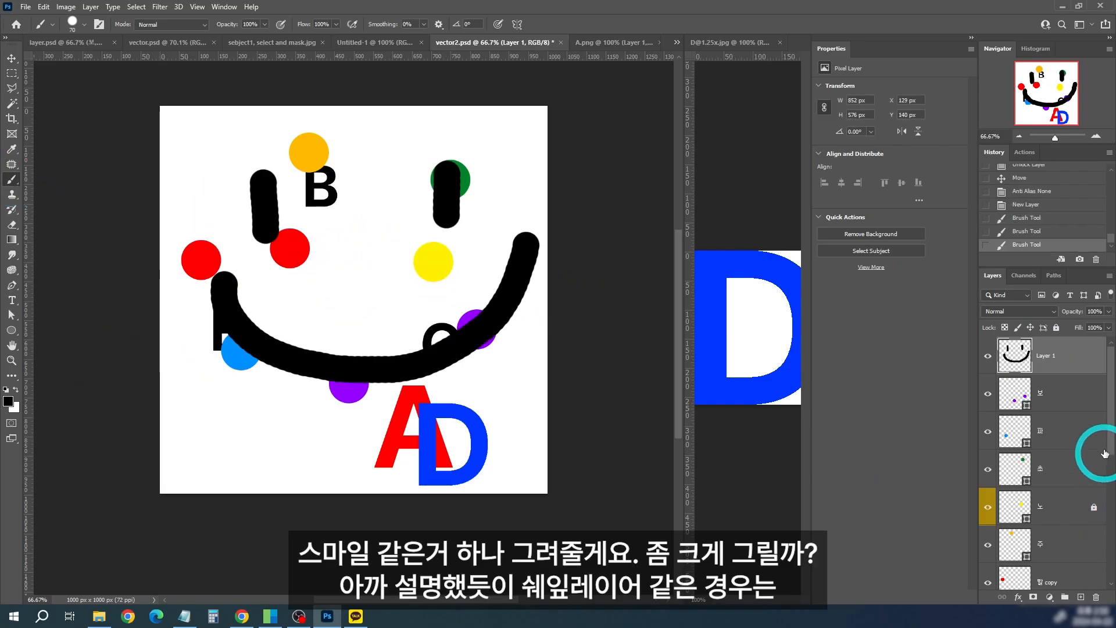
Step: Select the 보 layer and compare its shape layer thumbnail with the brushed pixel layer Layer 1
{"action": "left_click", "coordinate": [1059, 392]}
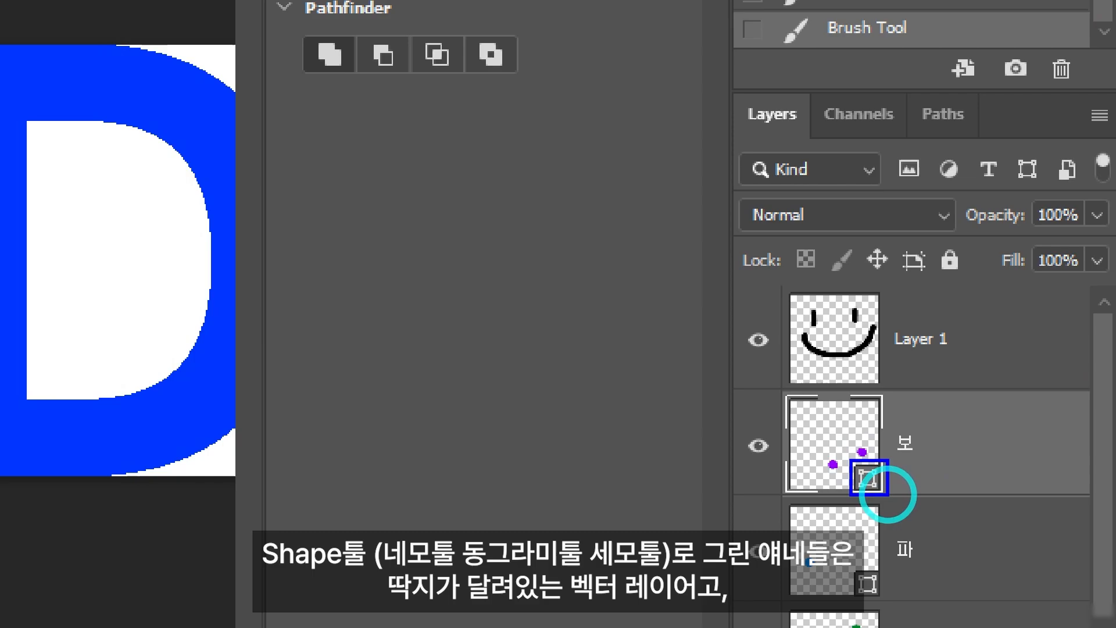
{"action": "left_click_drag", "start_coordinate": [697, 319], "coordinate": [726, 275]}
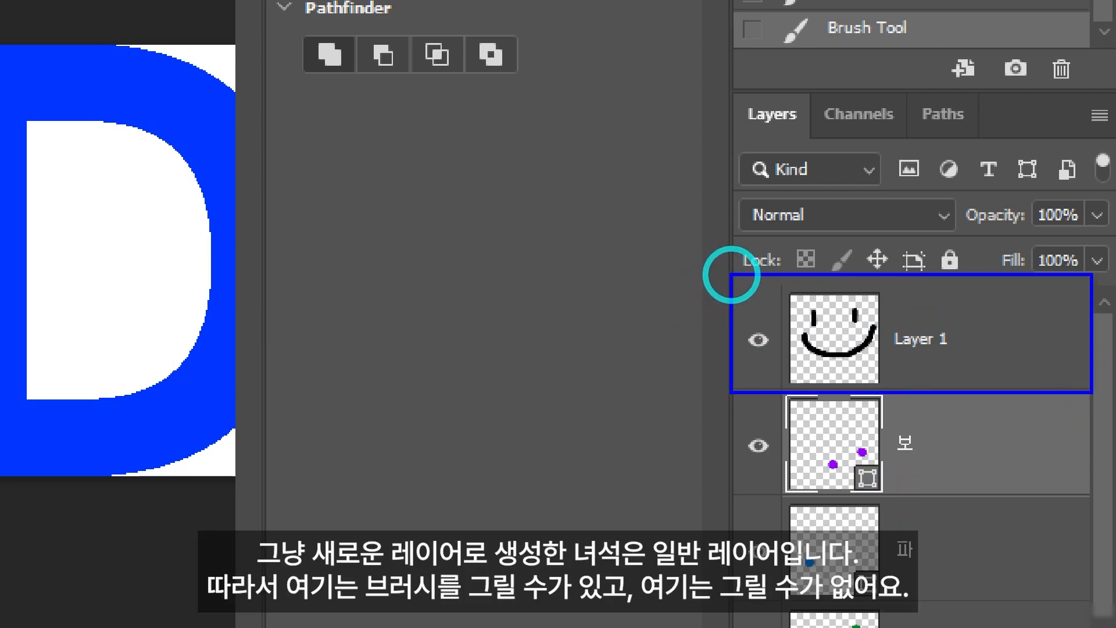
{"action": "mouse_move", "coordinate": [1099, 394]}
{"action": "left_mouse_down"}
{"action": "mouse_move", "coordinate": [850, 324]}
{"action": "mouse_move", "coordinate": [730, 274]}
{"action": "left_mouse_up"}
{"action": "key", "text": "e"}
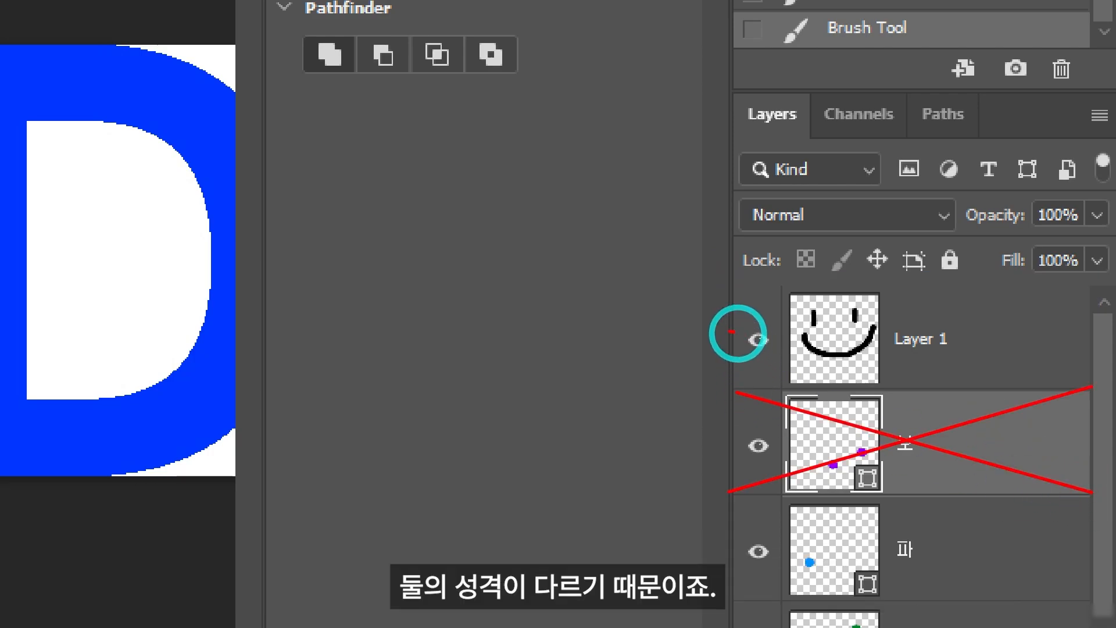
{"action": "mouse_move", "coordinate": [735, 332]}
{"action": "left_mouse_down"}
{"action": "mouse_move", "coordinate": [721, 428]}
{"action": "mouse_move", "coordinate": [707, 432]}
{"action": "mouse_move", "coordinate": [718, 339]}
{"action": "left_mouse_up"}
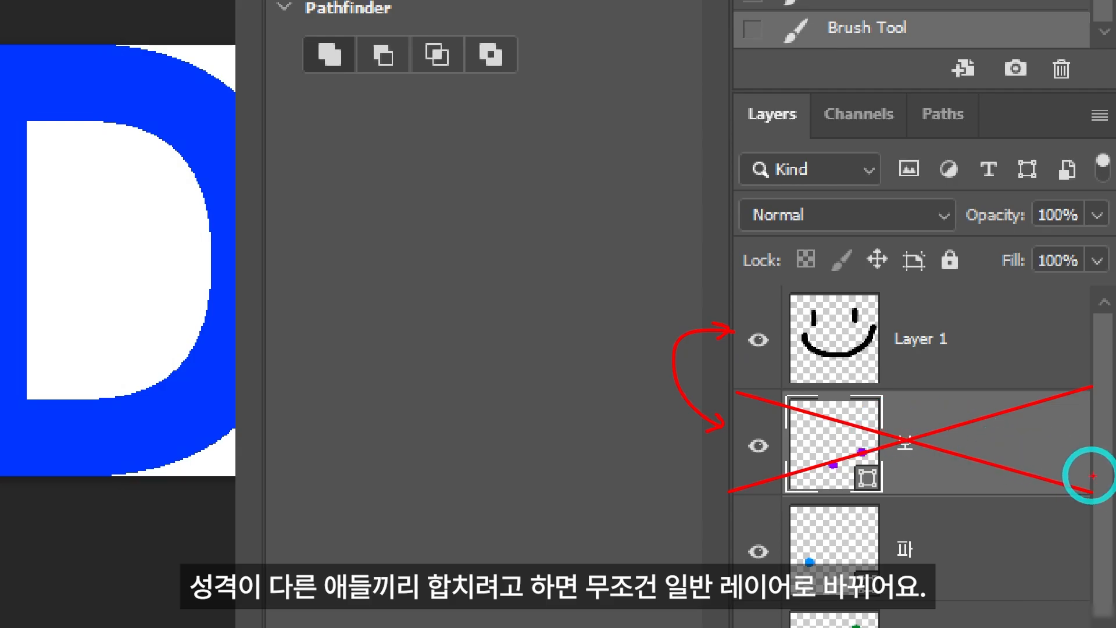
Step: Select Layer 1 together with the 보 shape layer and check which merge command their layer options offer
{"action": "left_click", "coordinate": [1065, 343]}
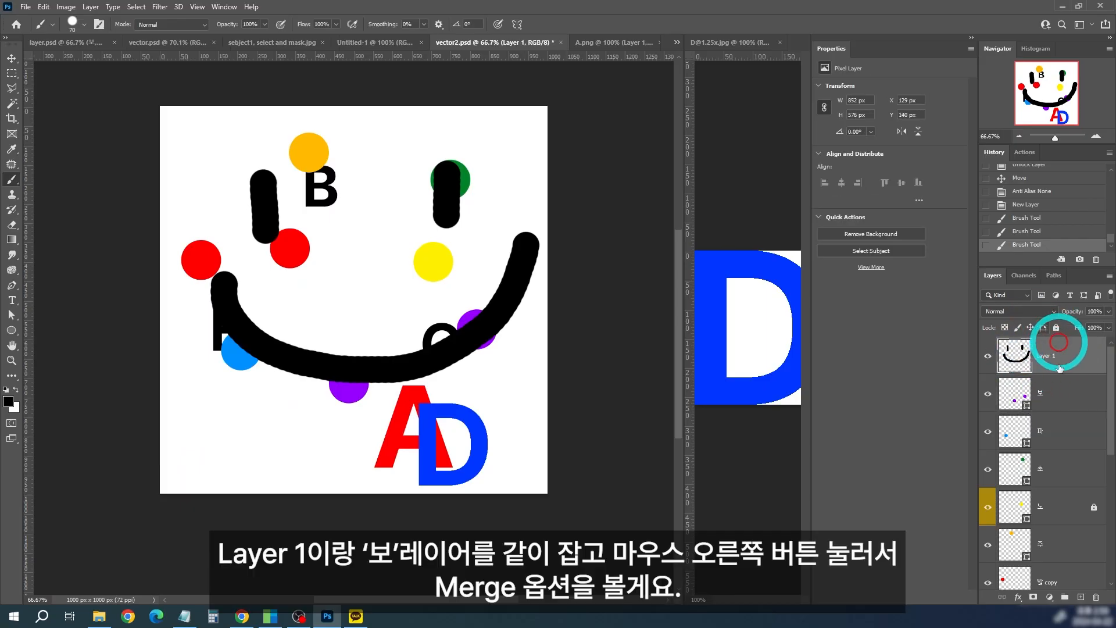
{"action": "left_click", "coordinate": [1085, 390], "text": "ctrl"}
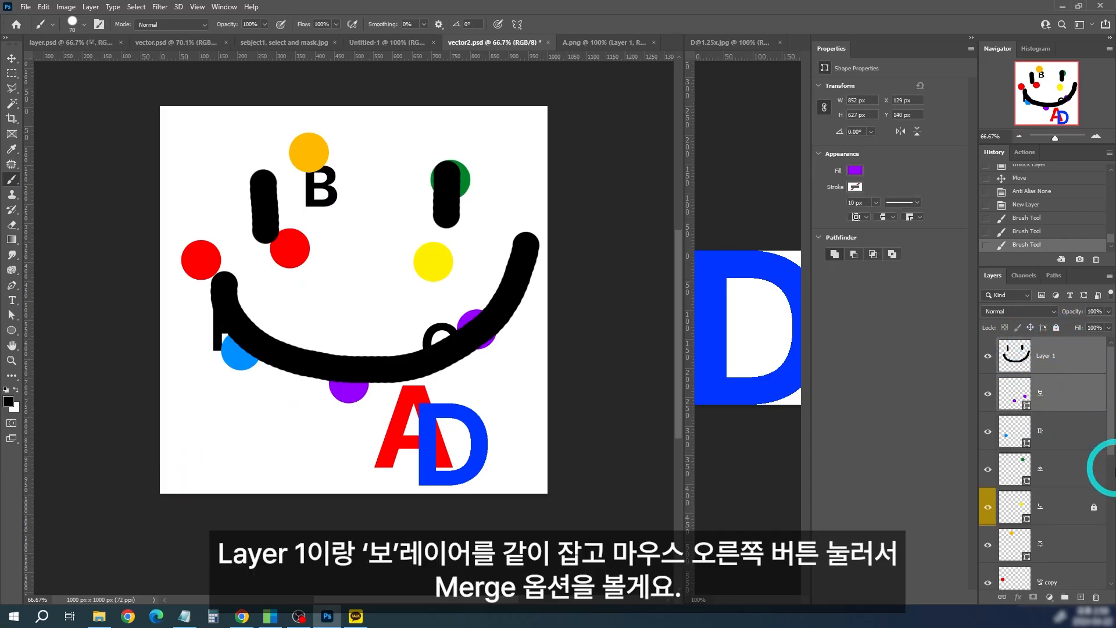
{"action": "right_click", "coordinate": [1076, 350]}
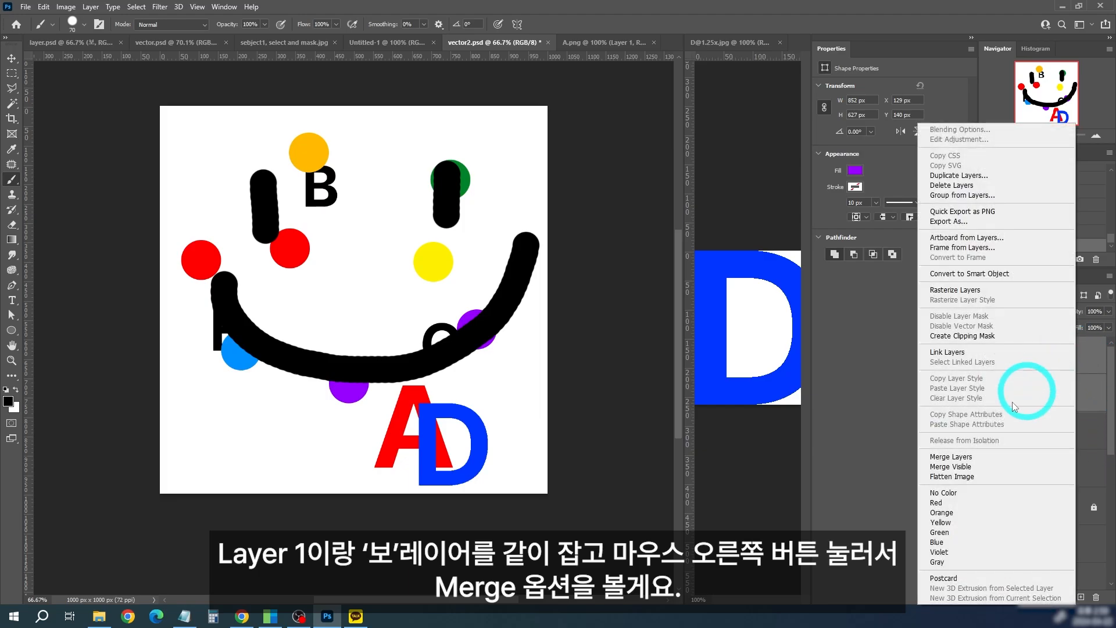
{"action": "left_click", "coordinate": [1115, 414]}
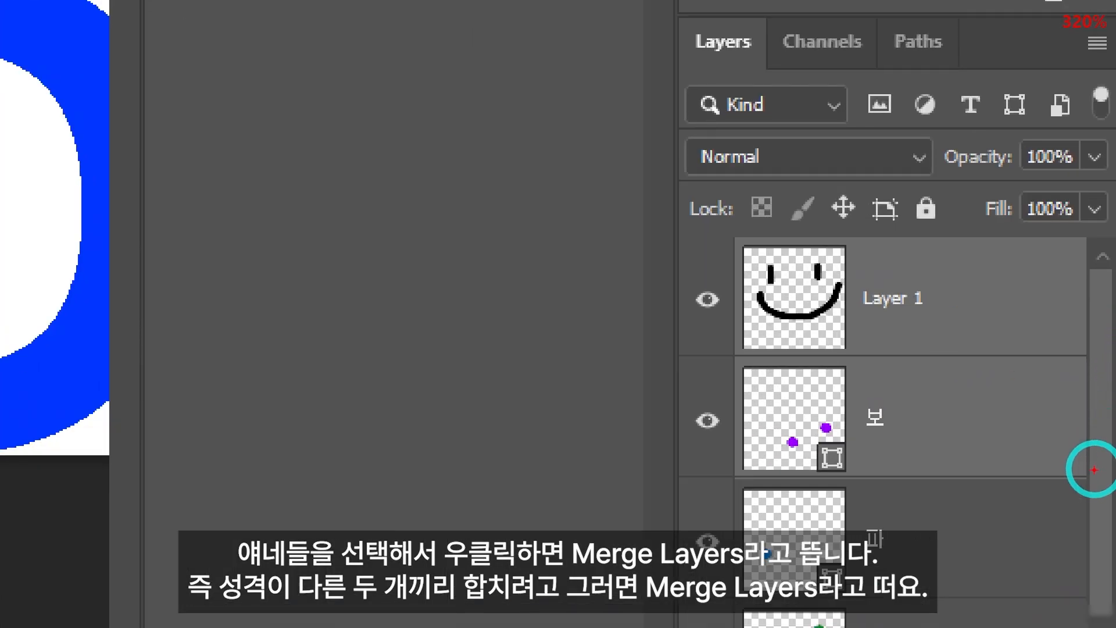
{"action": "left_click_drag", "start_coordinate": [1109, 412], "coordinate": [993, 345]}
{"action": "left_click_drag", "start_coordinate": [720, 264], "coordinate": [681, 231]}
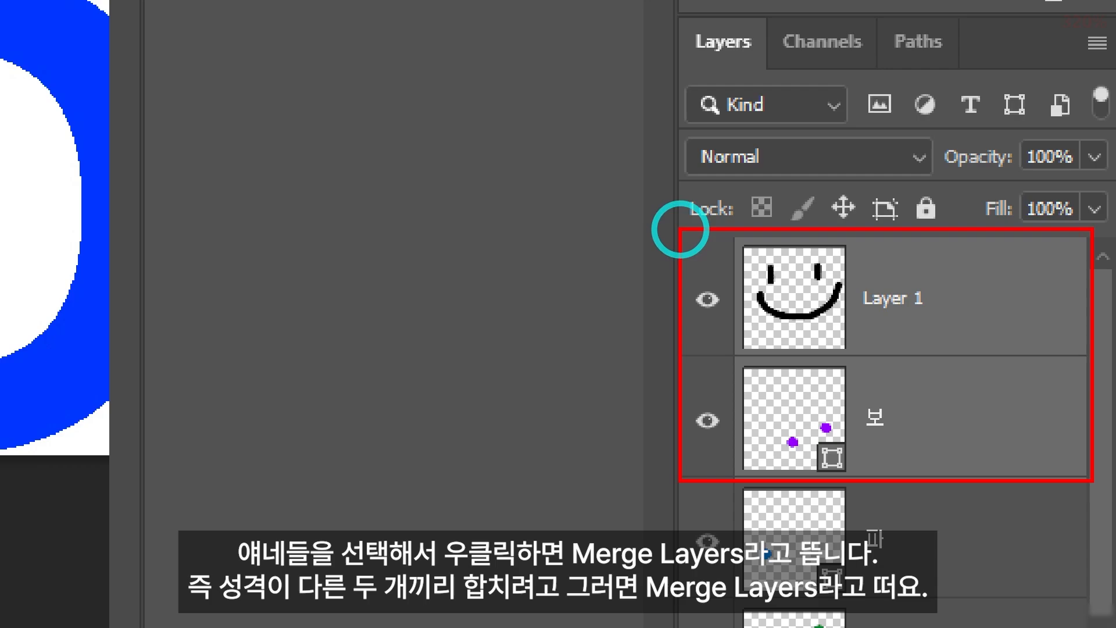
{"action": "left_click_drag", "start_coordinate": [504, 232], "coordinate": [504, 105]}
{"action": "left_click", "coordinate": [505, 93]}
{"action": "type", "text": "Merge"}
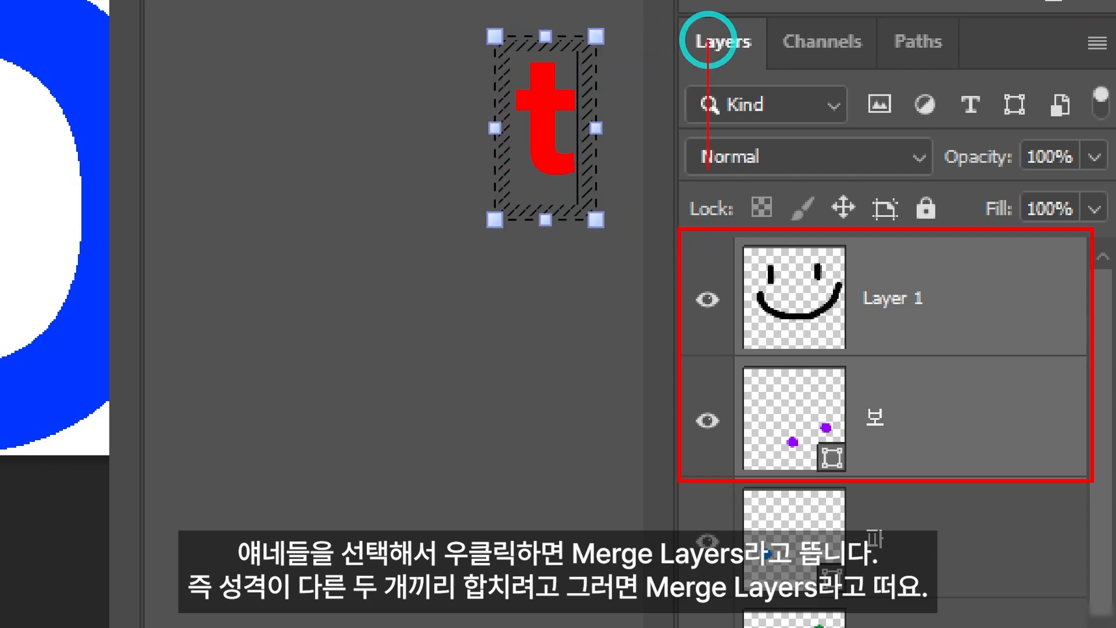
{"action": "key", "text": "BackSpace"}
{"action": "type", "text": "ye"}
{"action": "key", "text": "BackSpace"}
{"action": "key", "text": "BackSpace"}
{"action": "type", "text": "erge"}
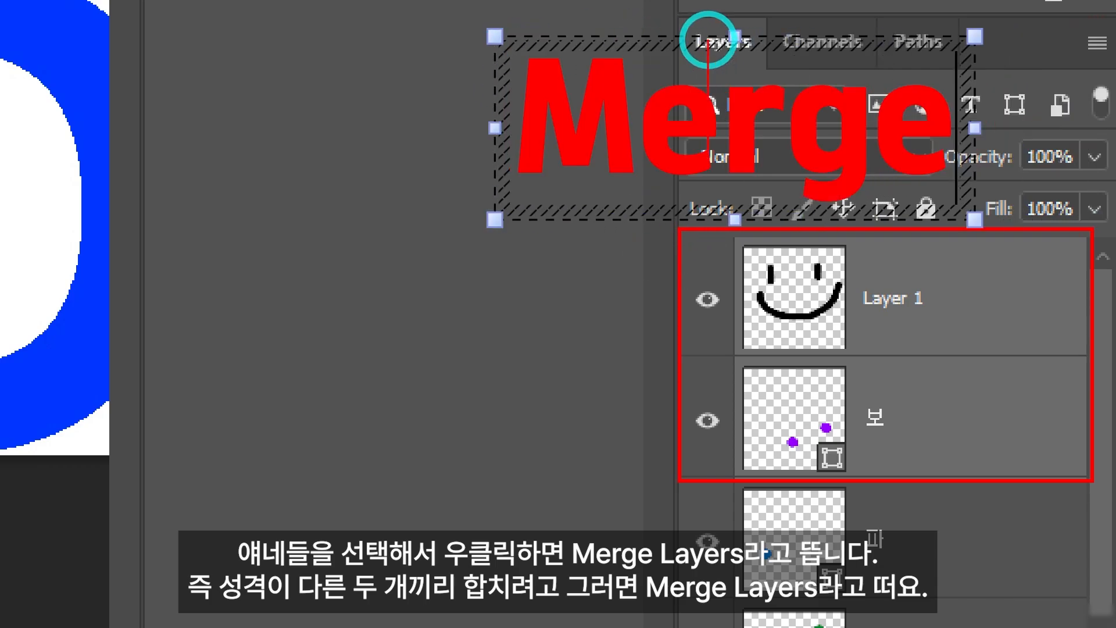
{"action": "scroll", "coordinate": [709, 40], "scroll_direction": "down", "scroll_amount": 2}
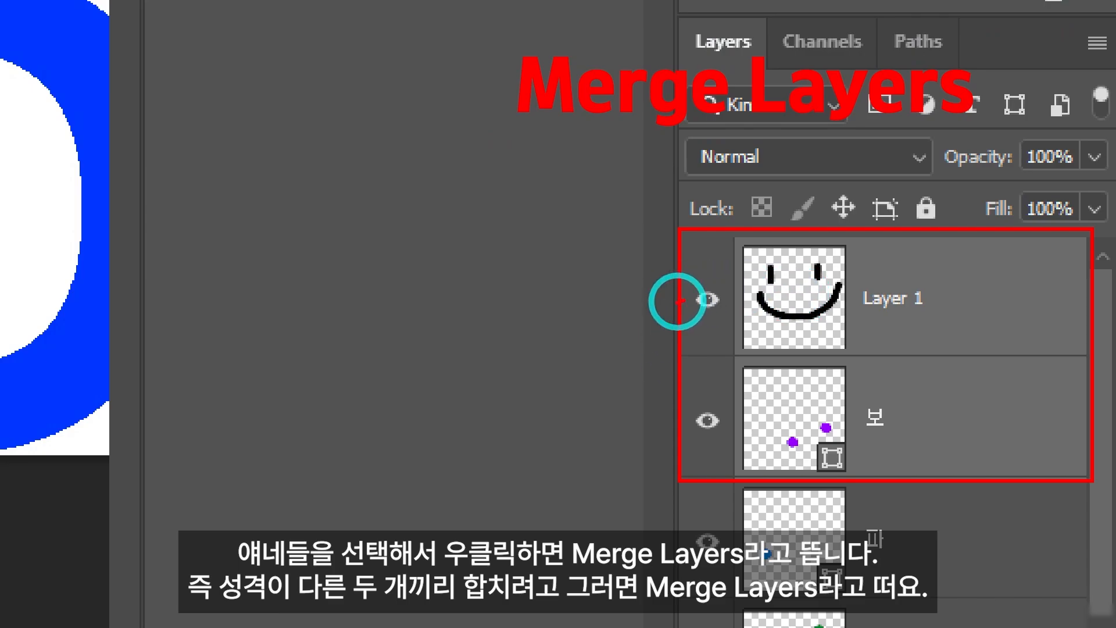
{"action": "mouse_move", "coordinate": [679, 300]}
{"action": "left_mouse_down"}
{"action": "mouse_move", "coordinate": [705, 399]}
{"action": "mouse_move", "coordinate": [663, 298]}
{"action": "mouse_move", "coordinate": [692, 299]}
{"action": "left_mouse_up"}
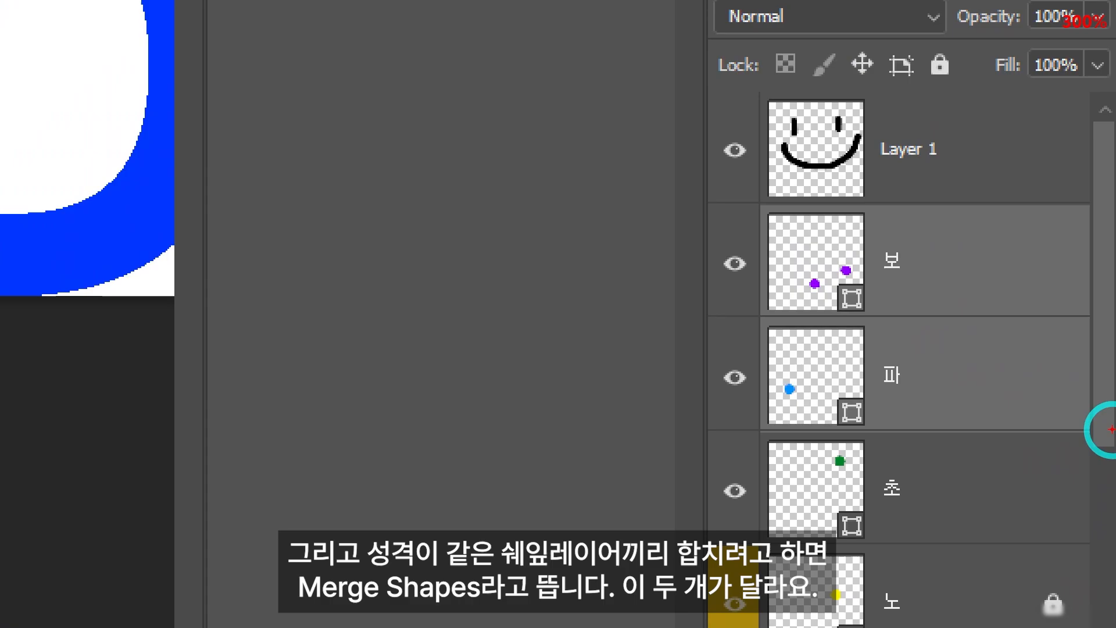
Step: With the 보 and 파 shape layers selected, check which merge command their layer options offer
{"action": "mouse_move", "coordinate": [1107, 449]}
{"action": "left_mouse_down"}
{"action": "mouse_move", "coordinate": [1012, 407]}
{"action": "mouse_move", "coordinate": [978, 372]}
{"action": "left_mouse_up"}
{"action": "right_click", "coordinate": [1009, 263]}
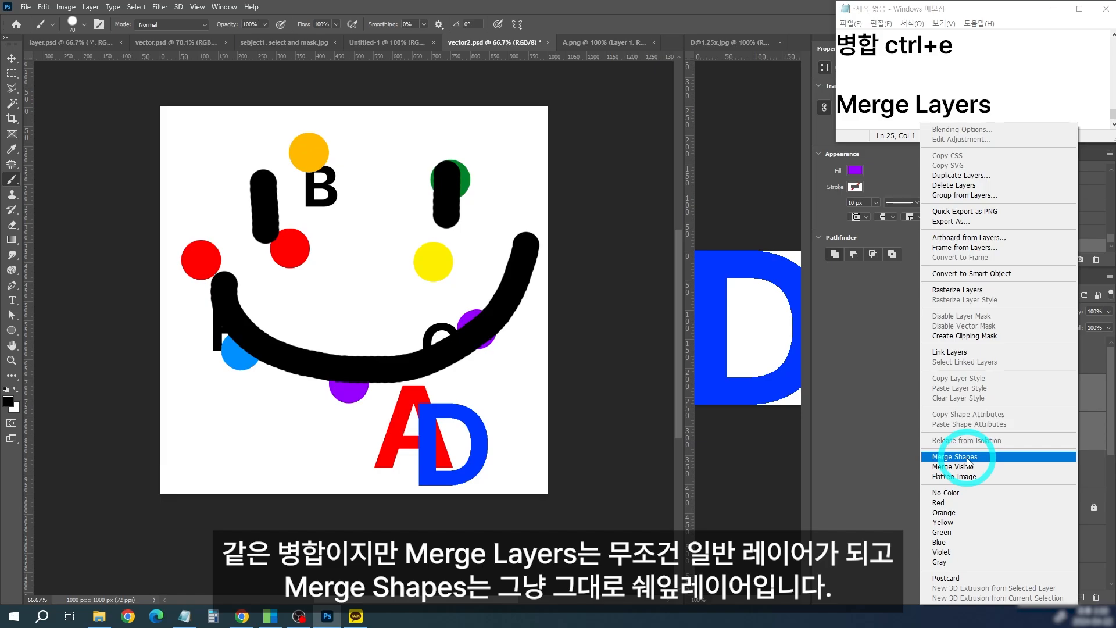
Step: Switch to Notepad, enlarge its window and write the notes "Merge Layers 병합시 일반레이어됨" and "Merge Shapes 병합해도 셰잎레이어"
{"action": "left_click", "coordinate": [1045, 108]}
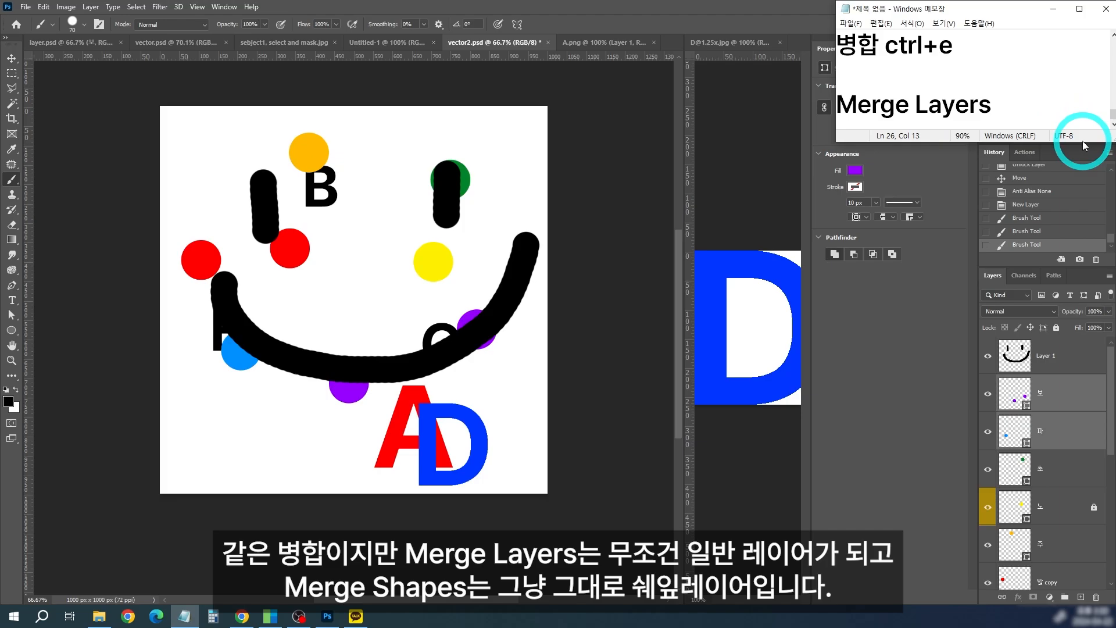
{"action": "left_click_drag", "start_coordinate": [1084, 145], "coordinate": [1083, 161]}
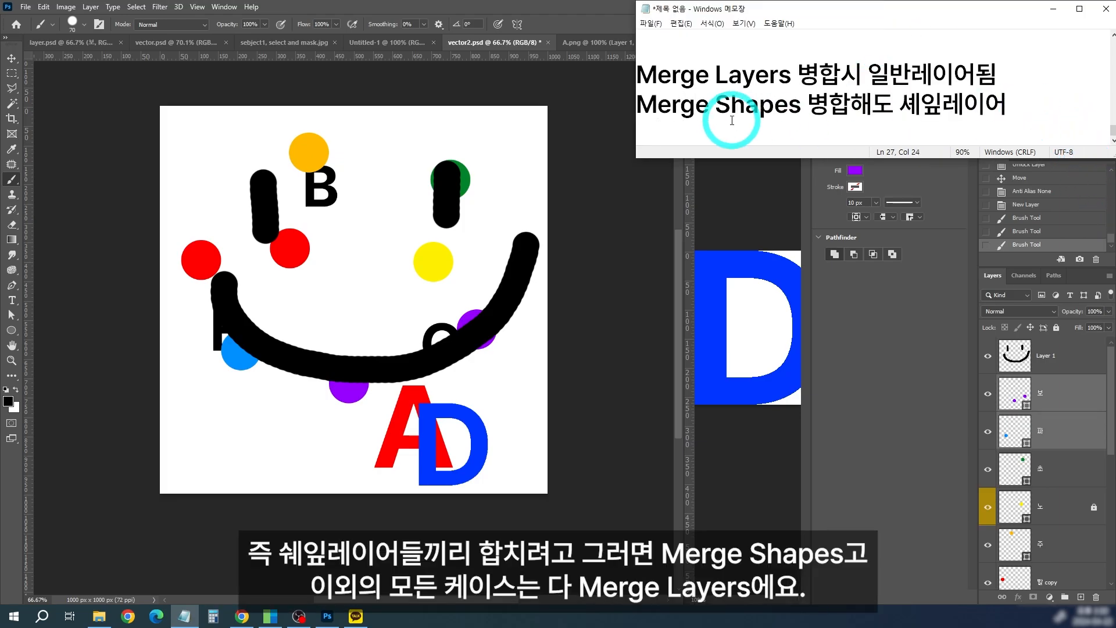
{"action": "left_click_drag", "start_coordinate": [717, 104], "coordinate": [798, 106]}
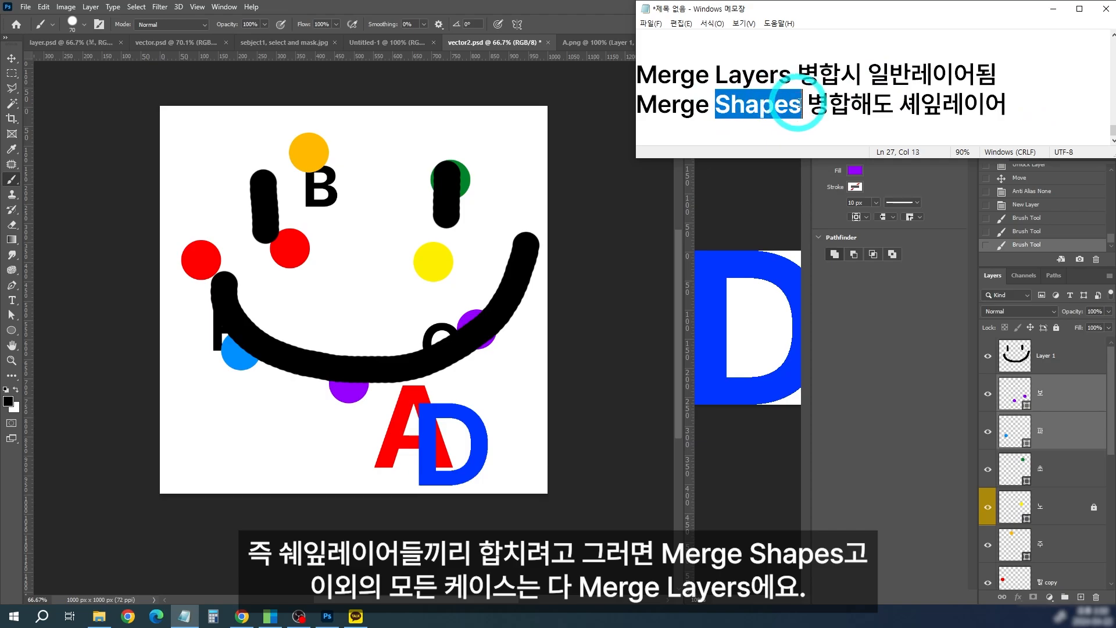
{"action": "left_click", "coordinate": [1025, 111]}
{"action": "left_click_drag", "start_coordinate": [1025, 110], "coordinate": [597, 110]}
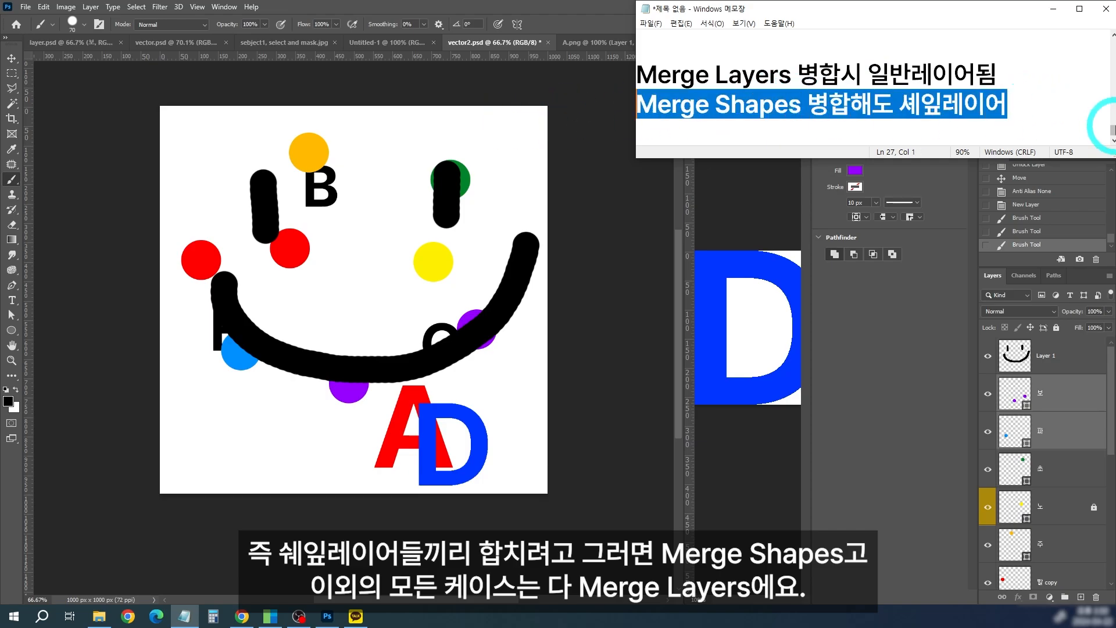
{"action": "left_click", "coordinate": [1086, 110]}
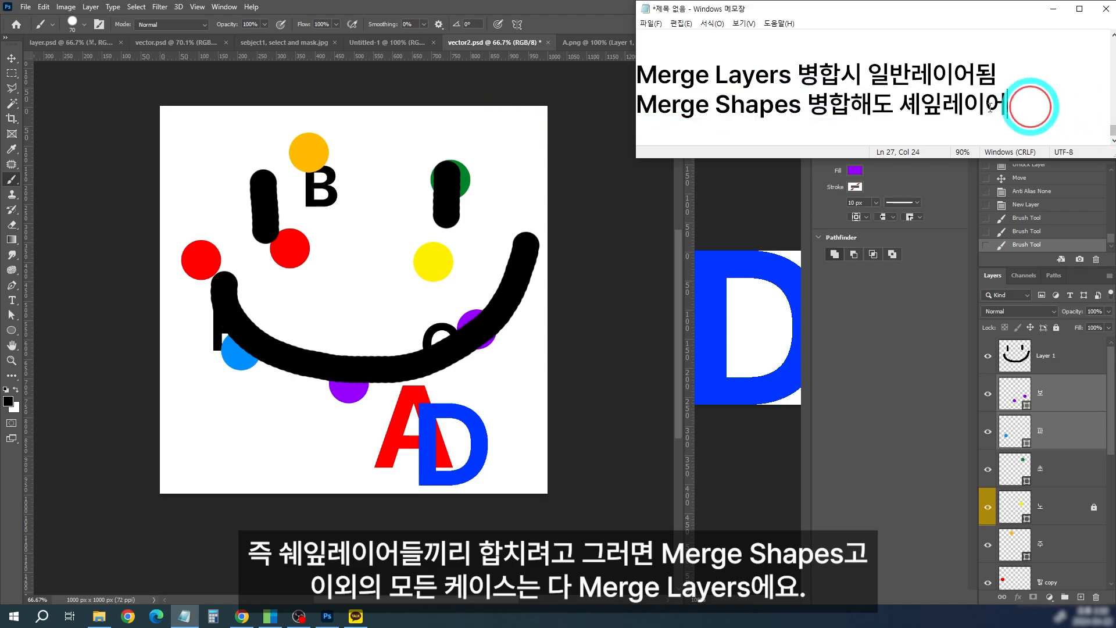
Step: Back in Photoshop, check the merge command offered for Layer 1 and the 보 layer selected together
{"action": "left_click", "coordinate": [1069, 96]}
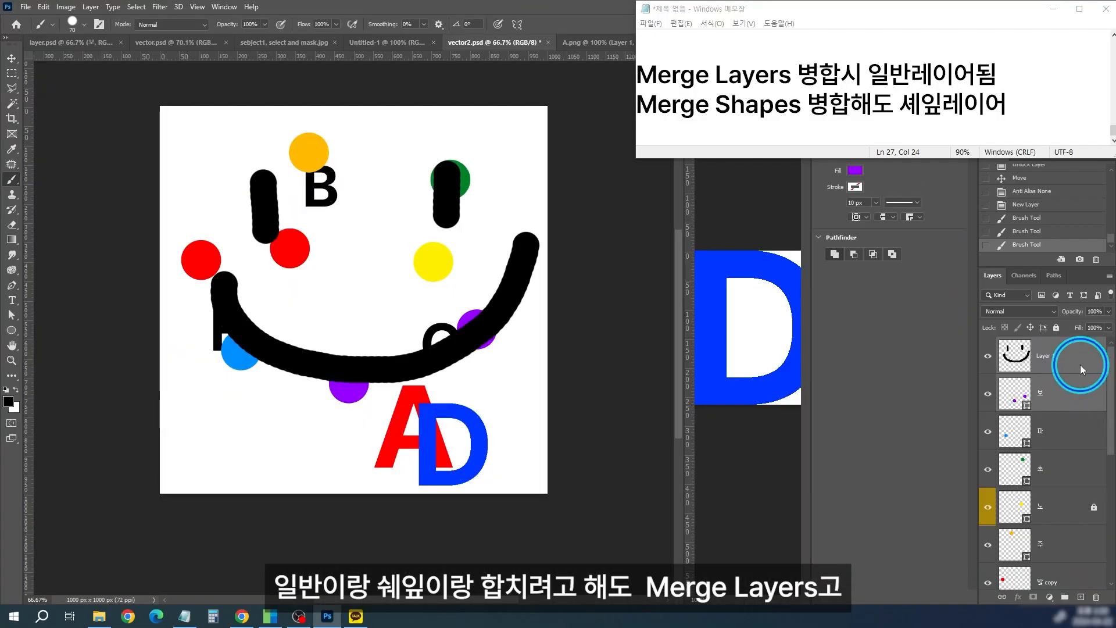
{"action": "right_click", "coordinate": [1001, 317]}
{"action": "left_click", "coordinate": [1113, 462]}
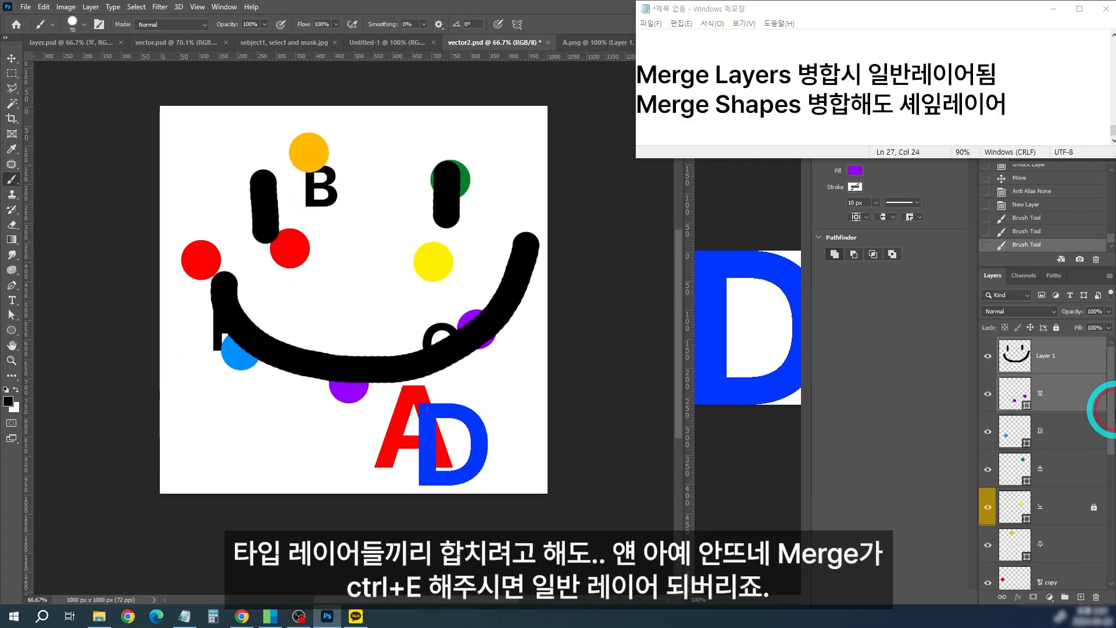
Step: Check the layer options of the D and G text layers in the 알파벳 group, merge both layers and undo the merge
{"action": "left_click_drag", "start_coordinate": [1110, 409], "coordinate": [1110, 537]}
{"action": "left_click", "coordinate": [1075, 388]}
{"action": "left_click", "coordinate": [1076, 420], "text": "shift"}
{"action": "right_click", "coordinate": [1077, 420]}
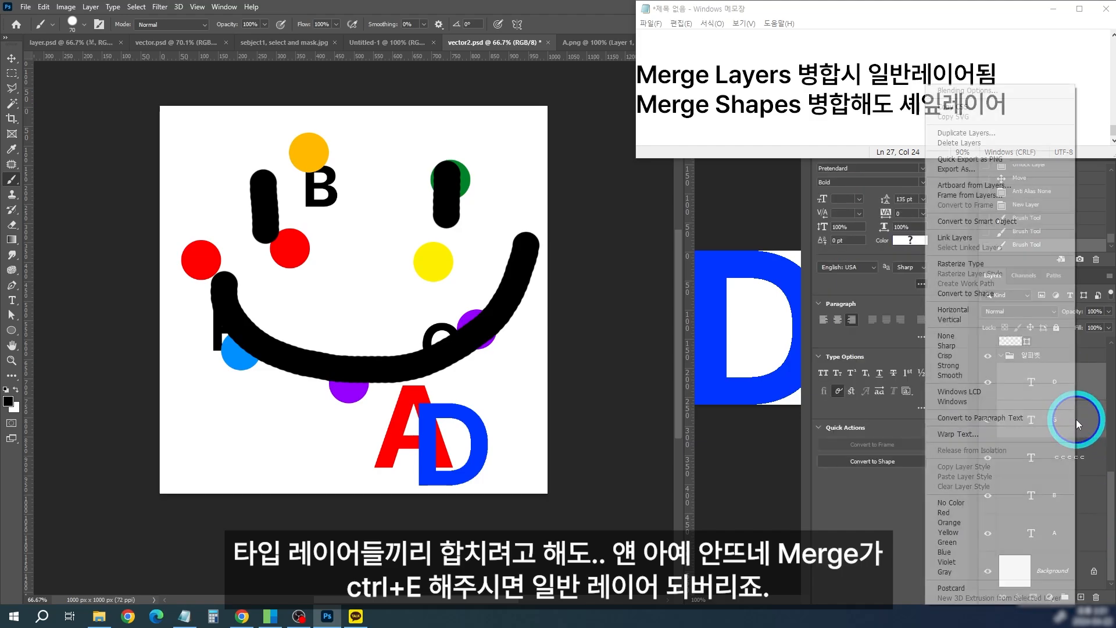
{"action": "left_click", "coordinate": [1110, 405]}
{"action": "right_click", "coordinate": [1095, 411]}
{"action": "left_click", "coordinate": [1107, 428]}
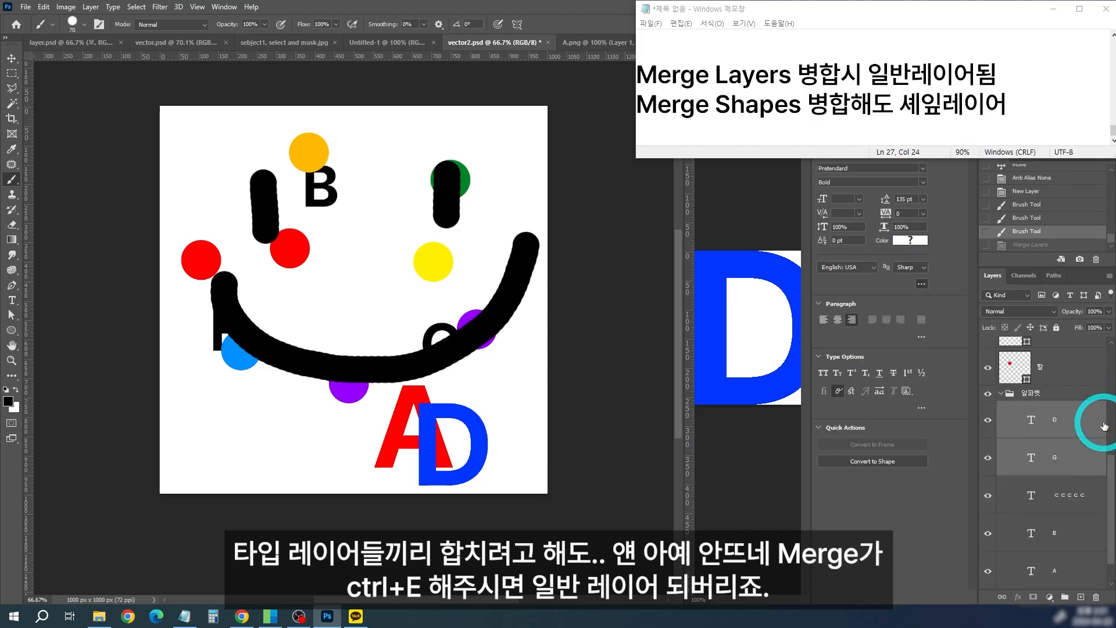
{"action": "key", "text": "ctrl+e"}
{"action": "key", "text": "ctrl+z"}
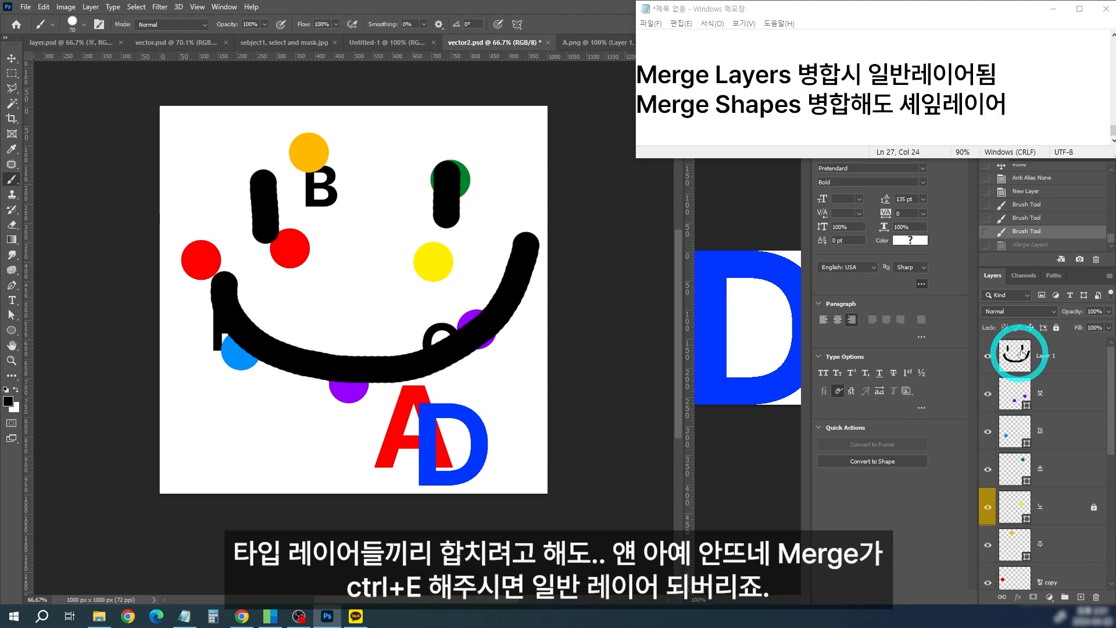
Step: Reread the Merge Layers line in the Notepad notes, highlighting part of it
{"action": "left_click", "coordinate": [1057, 125]}
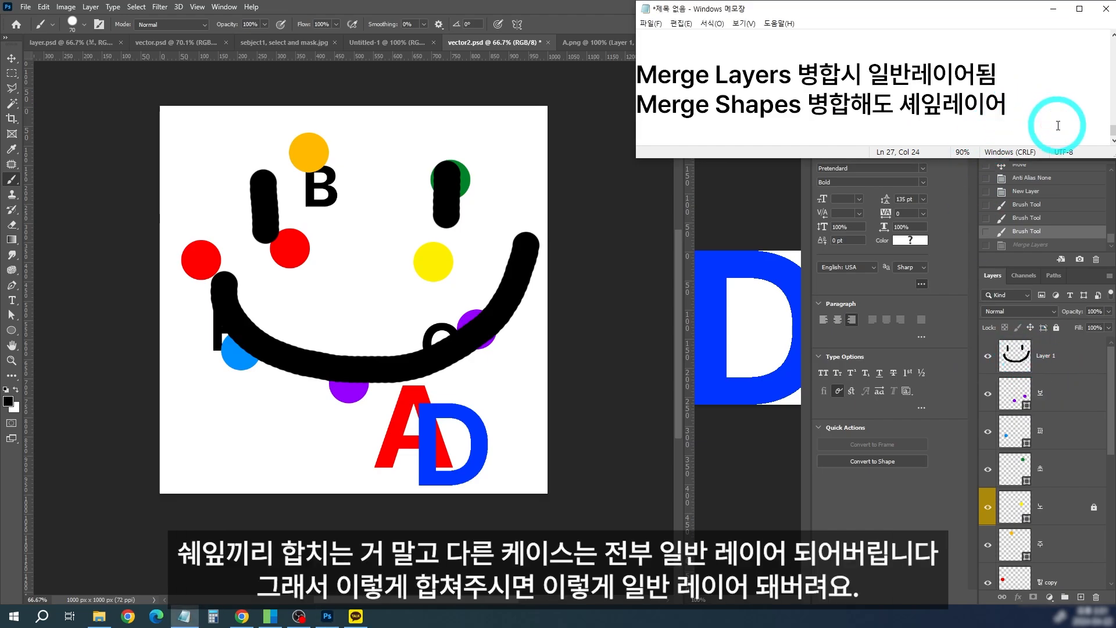
{"action": "left_click_drag", "start_coordinate": [695, 75], "coordinate": [912, 75]}
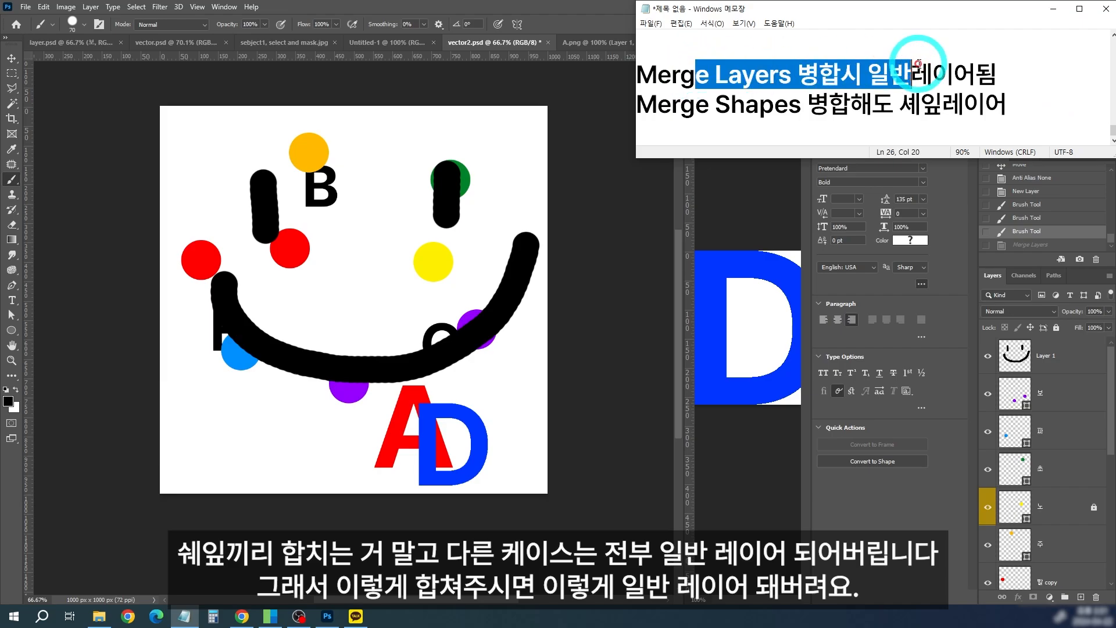
{"action": "left_click", "coordinate": [1019, 70]}
Step: In Photoshop, merge Layer 1 with the 보 shape layer and undo the merge
{"action": "left_click", "coordinate": [1077, 371]}
{"action": "left_click", "coordinate": [1085, 354]}
{"action": "left_click", "coordinate": [1095, 399], "text": "ctrl"}
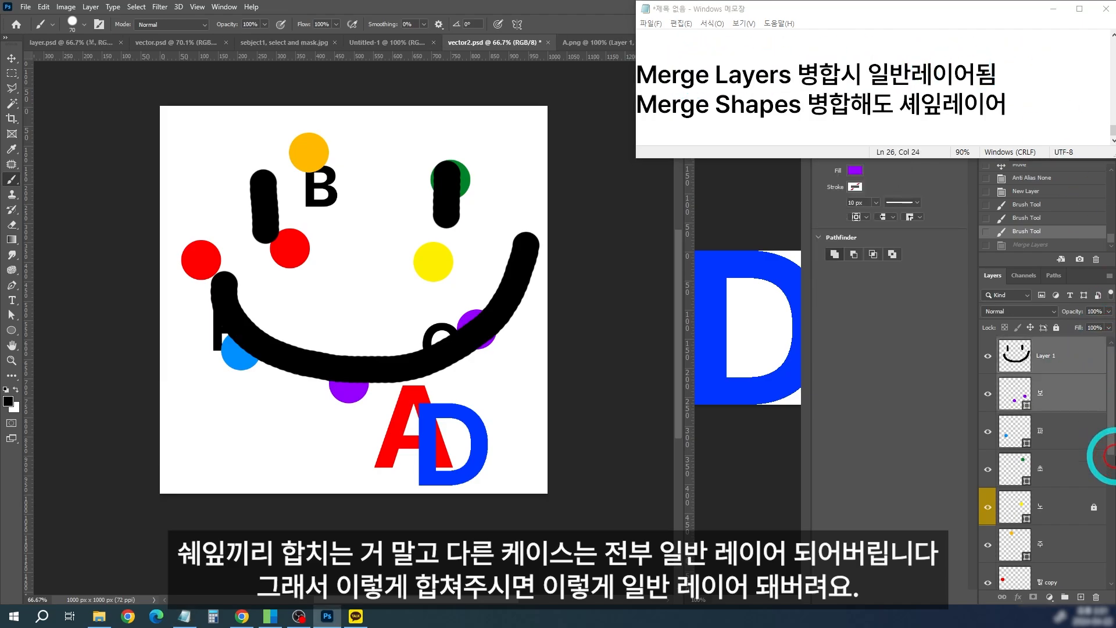
{"action": "key", "text": "ctrl+e"}
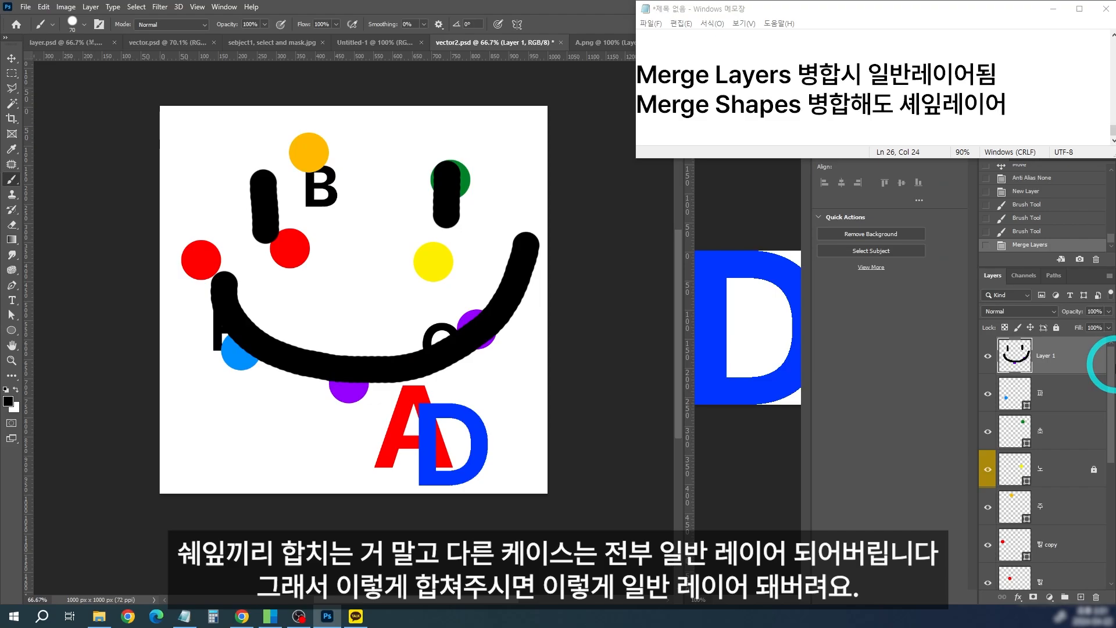
{"action": "key", "text": "ctrl+z"}
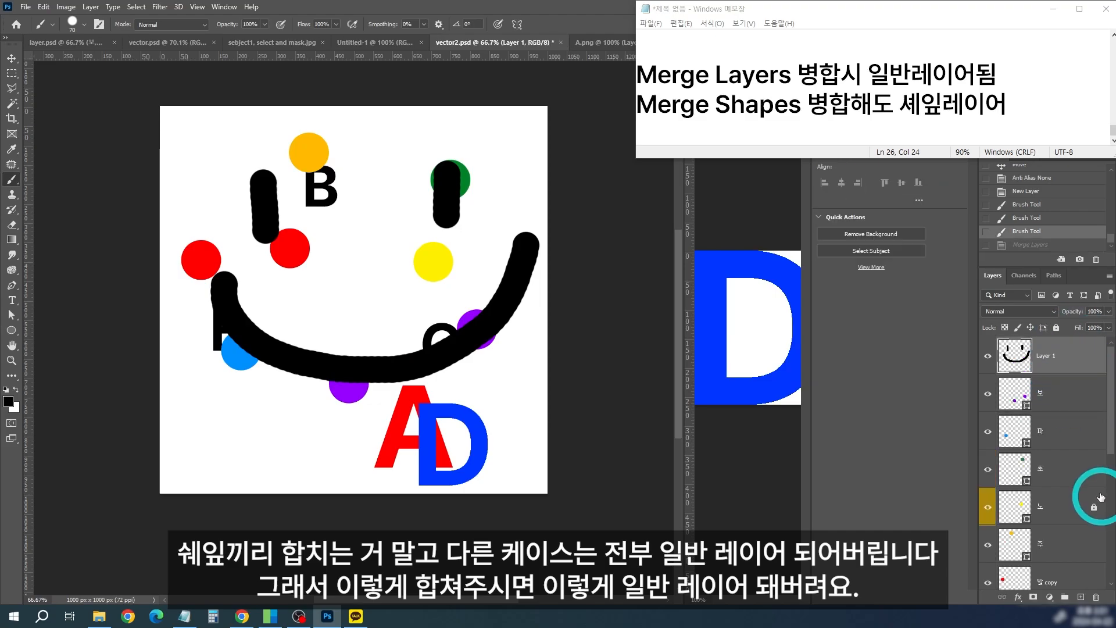
Step: Merge Layer 1 with the 보, 파 and 초 shape layers and undo the merge
{"action": "left_click", "coordinate": [1078, 468], "text": "shift"}
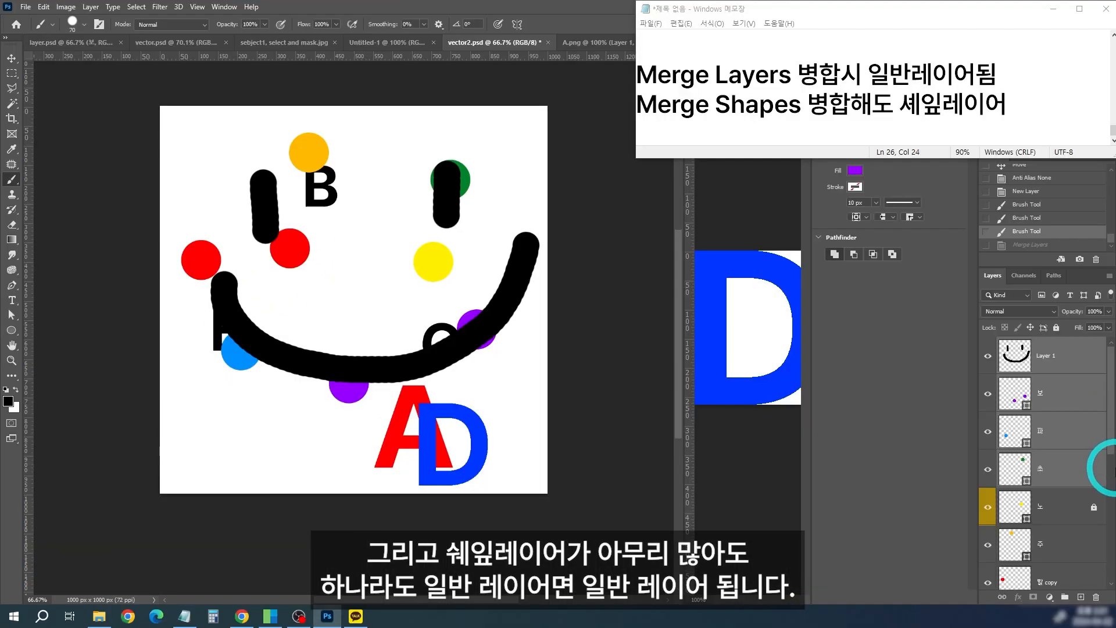
{"action": "key", "text": "ctrl+e"}
{"action": "key", "text": "ctrl+z"}
Step: Select only the 보 and 파 shape layers and check the merge commands in their layer options
{"action": "left_click", "coordinate": [1029, 391]}
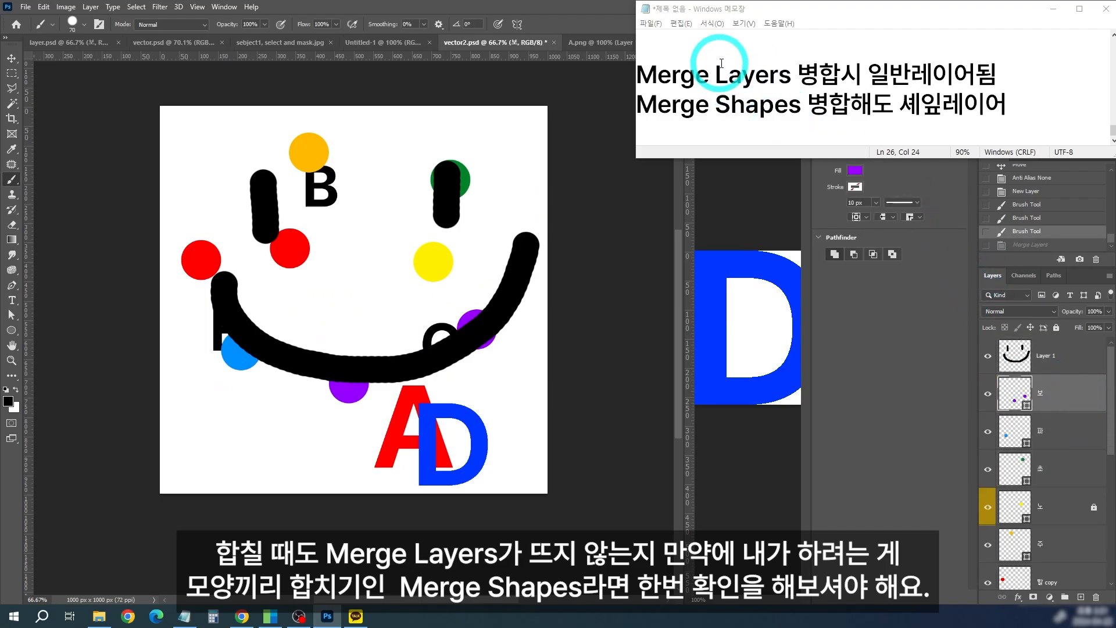
{"action": "left_click", "coordinate": [1090, 430], "text": "shift"}
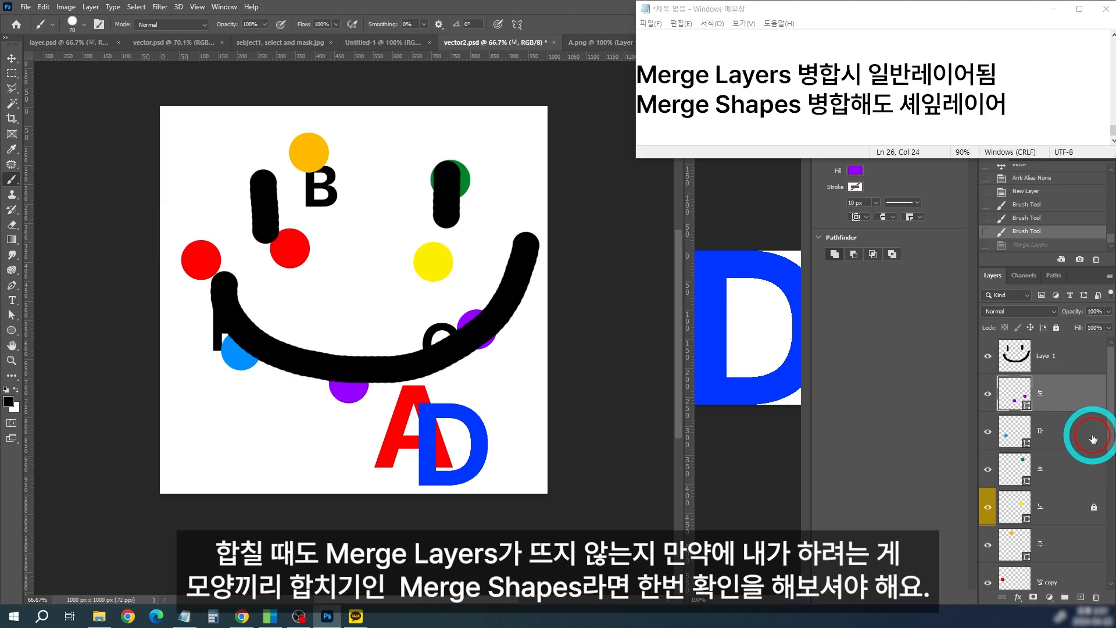
{"action": "right_click", "coordinate": [1089, 403]}
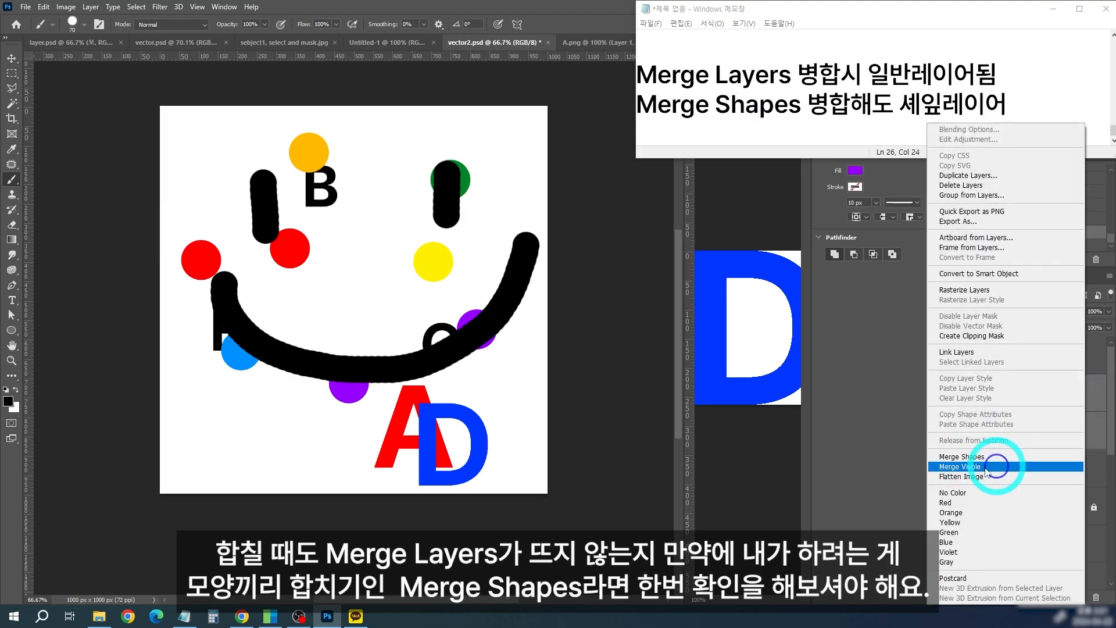